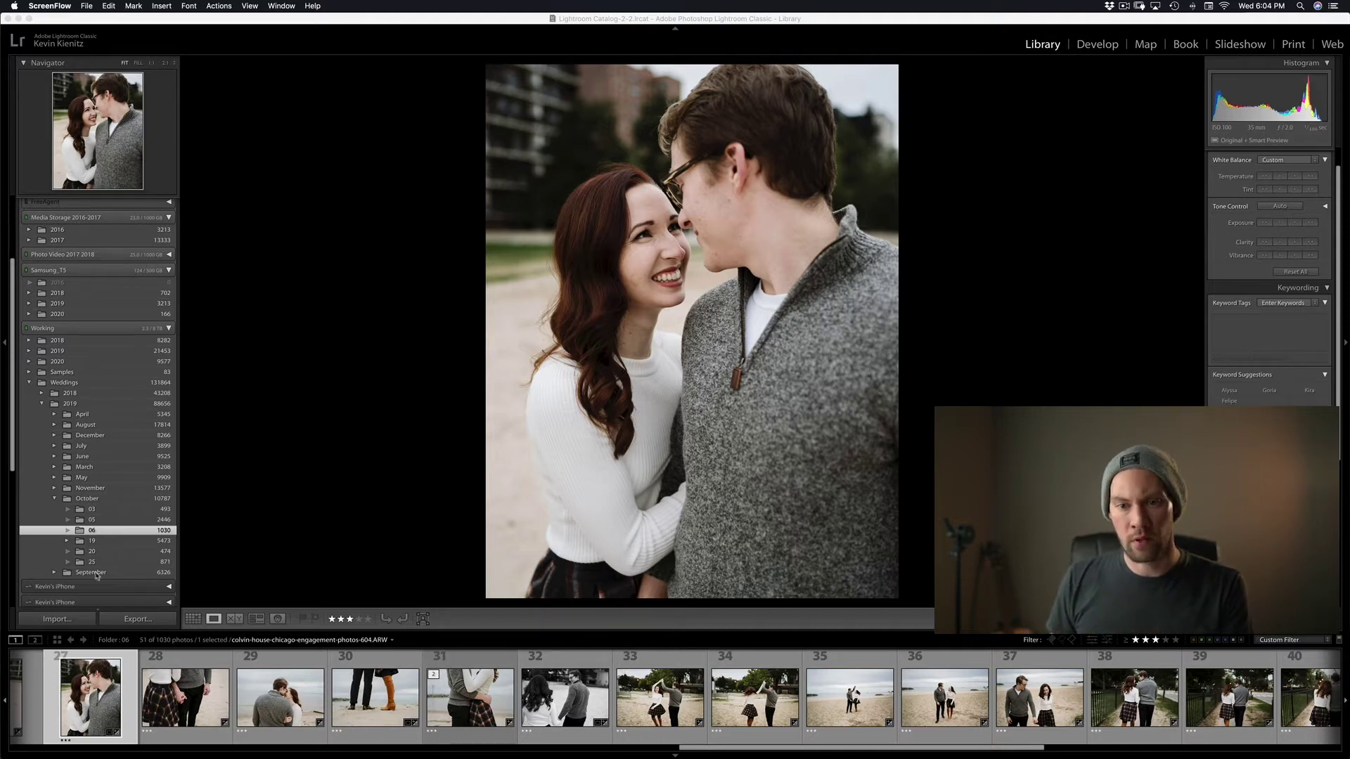
Switch to Finder and open the Engagements folder inside the website's Blog folder
{"action": "scroll", "coordinate": [142, 504], "scroll_direction": "down", "scroll_amount": 8}
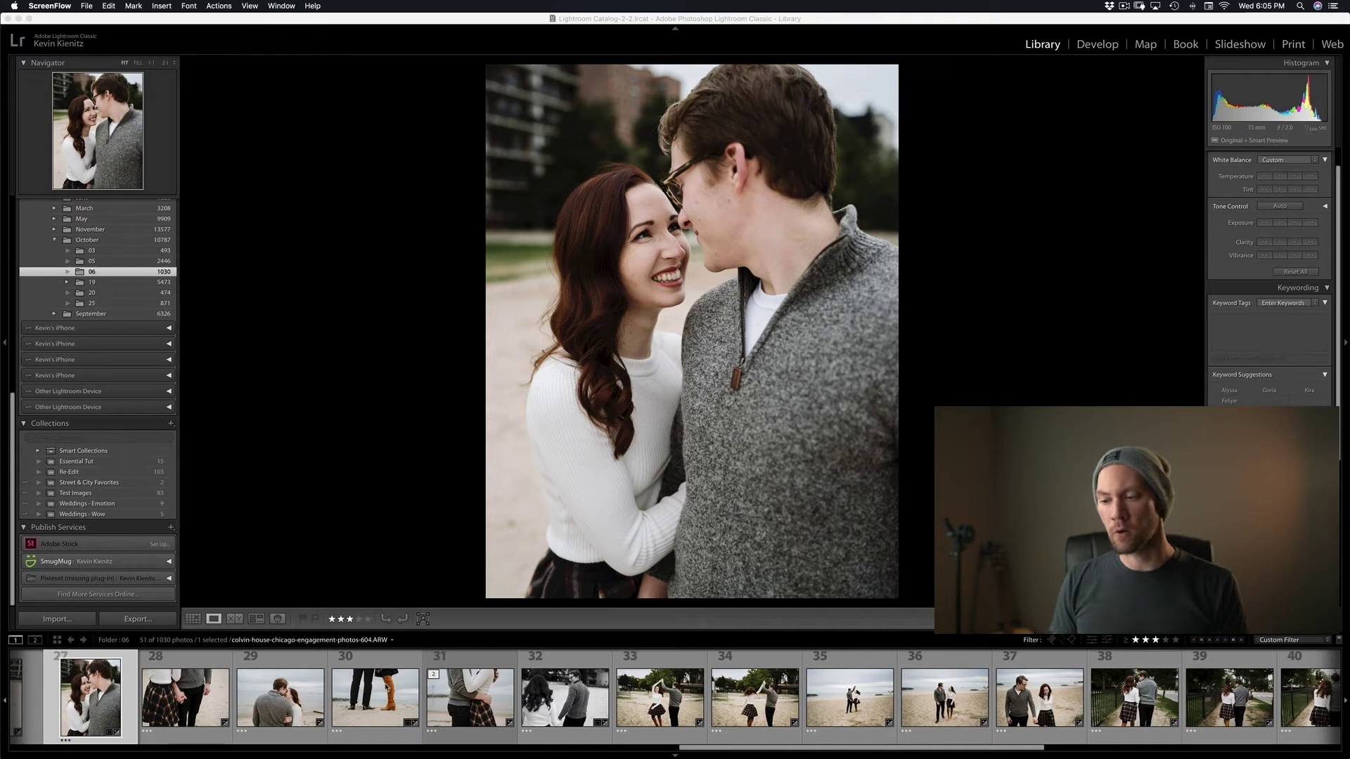
{"action": "mouse_move", "coordinate": [359, 758]}
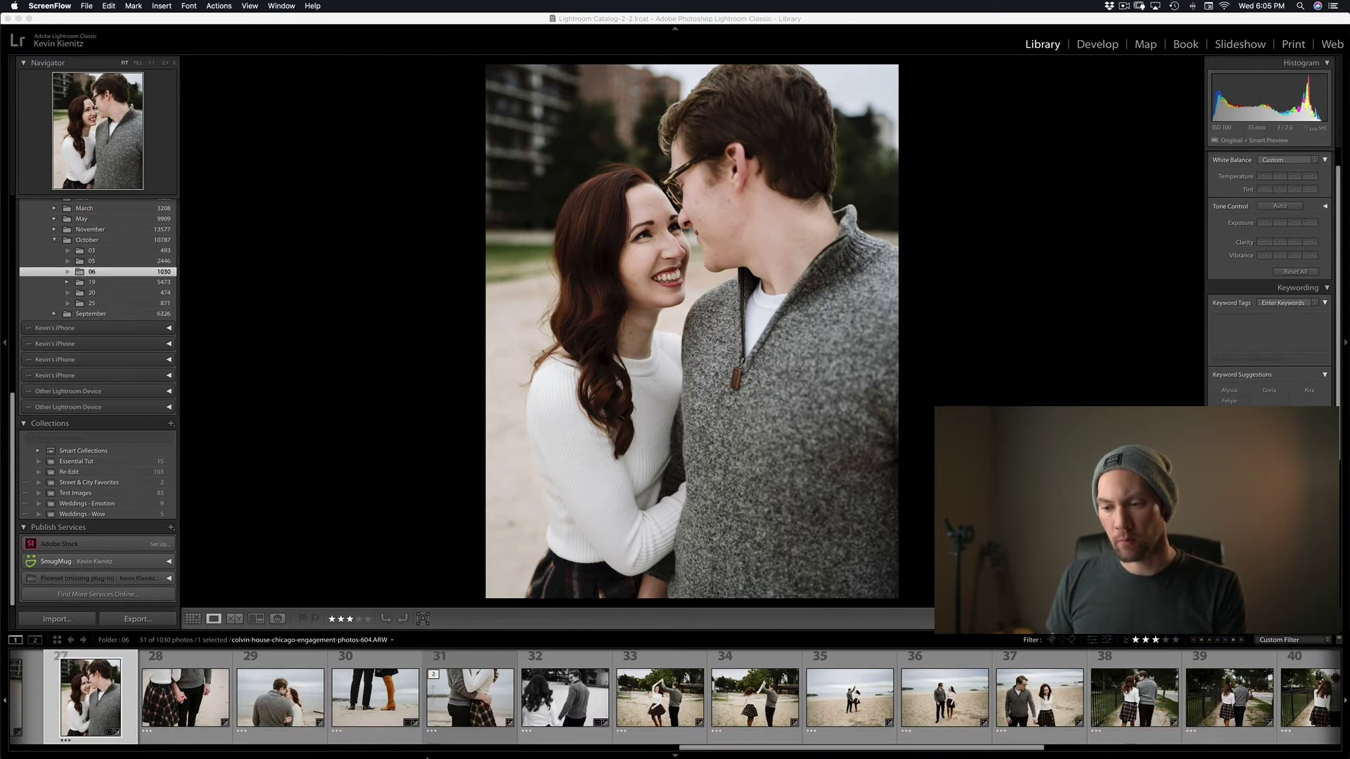
{"action": "left_click", "coordinate": [160, 735]}
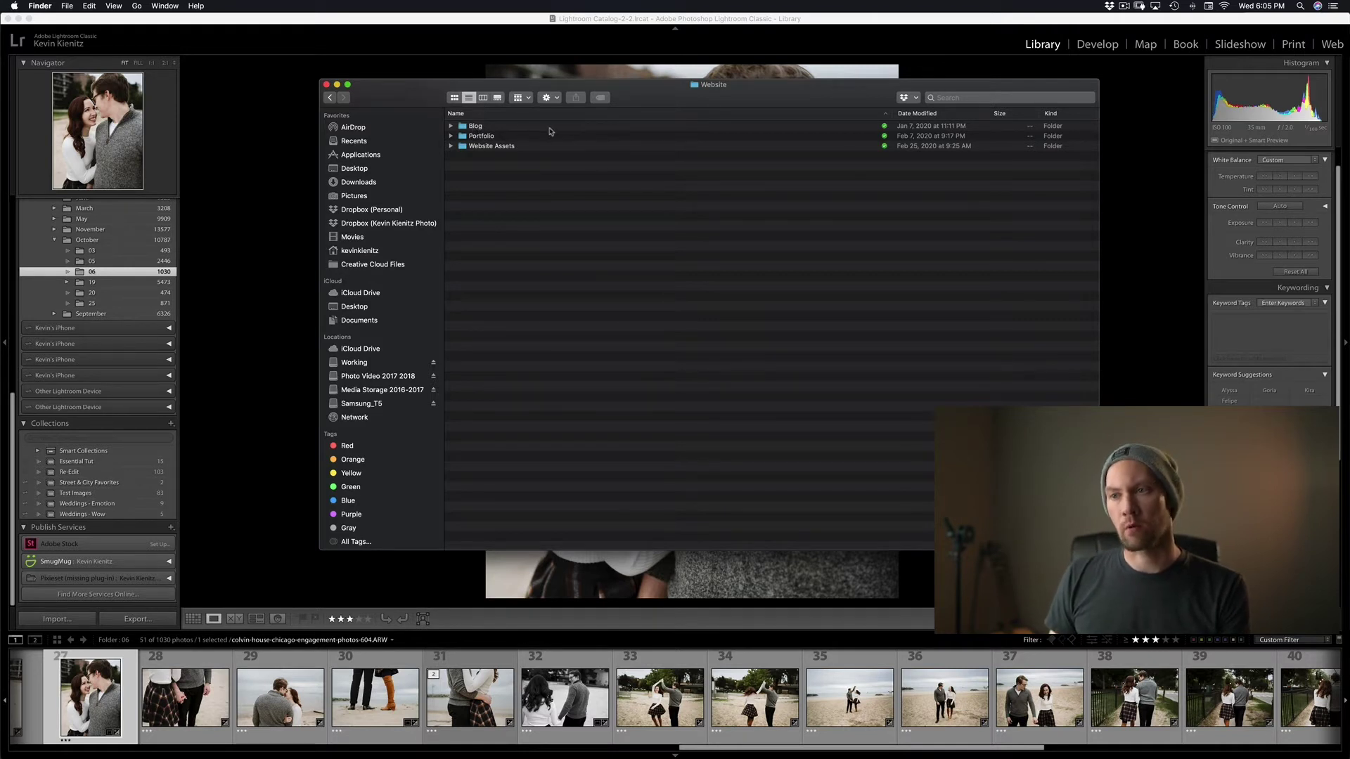
{"action": "double_click", "coordinate": [473, 127]}
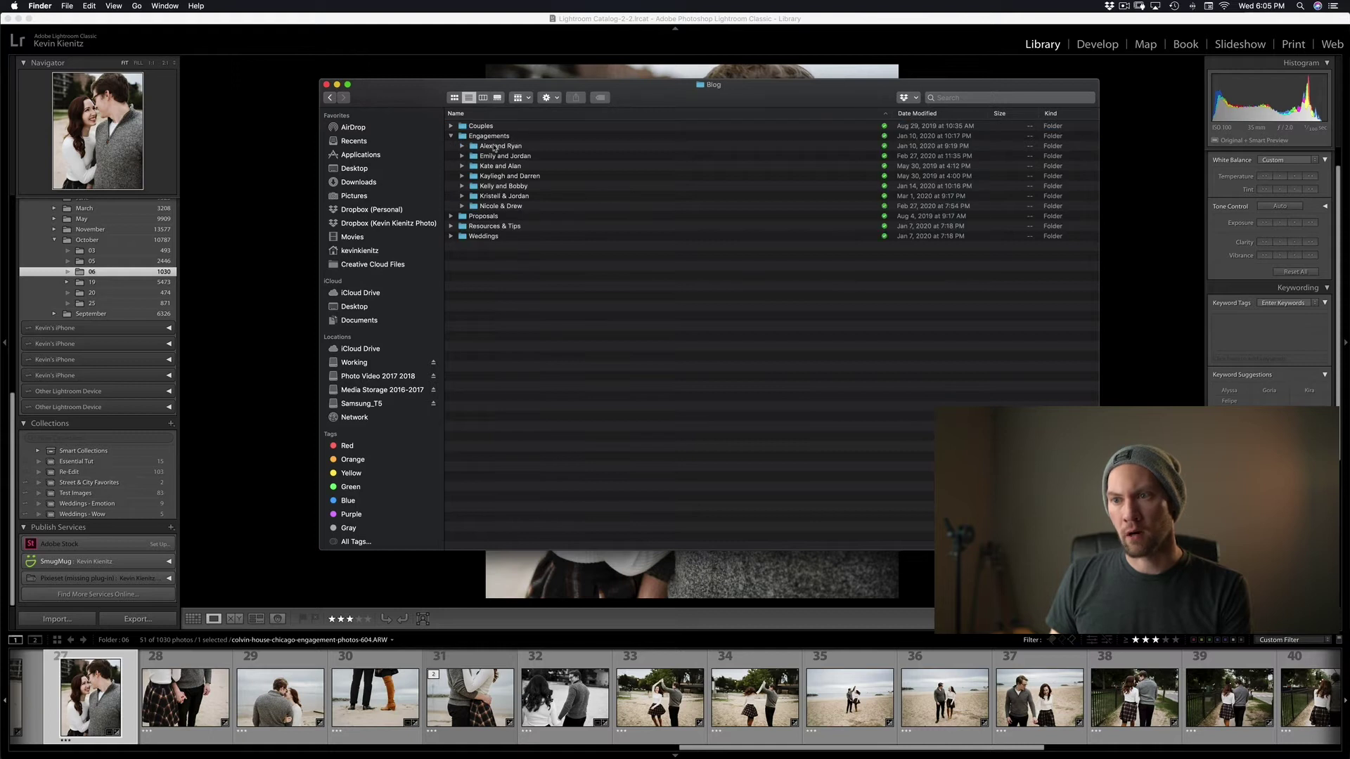
{"action": "left_click", "coordinate": [451, 137]}
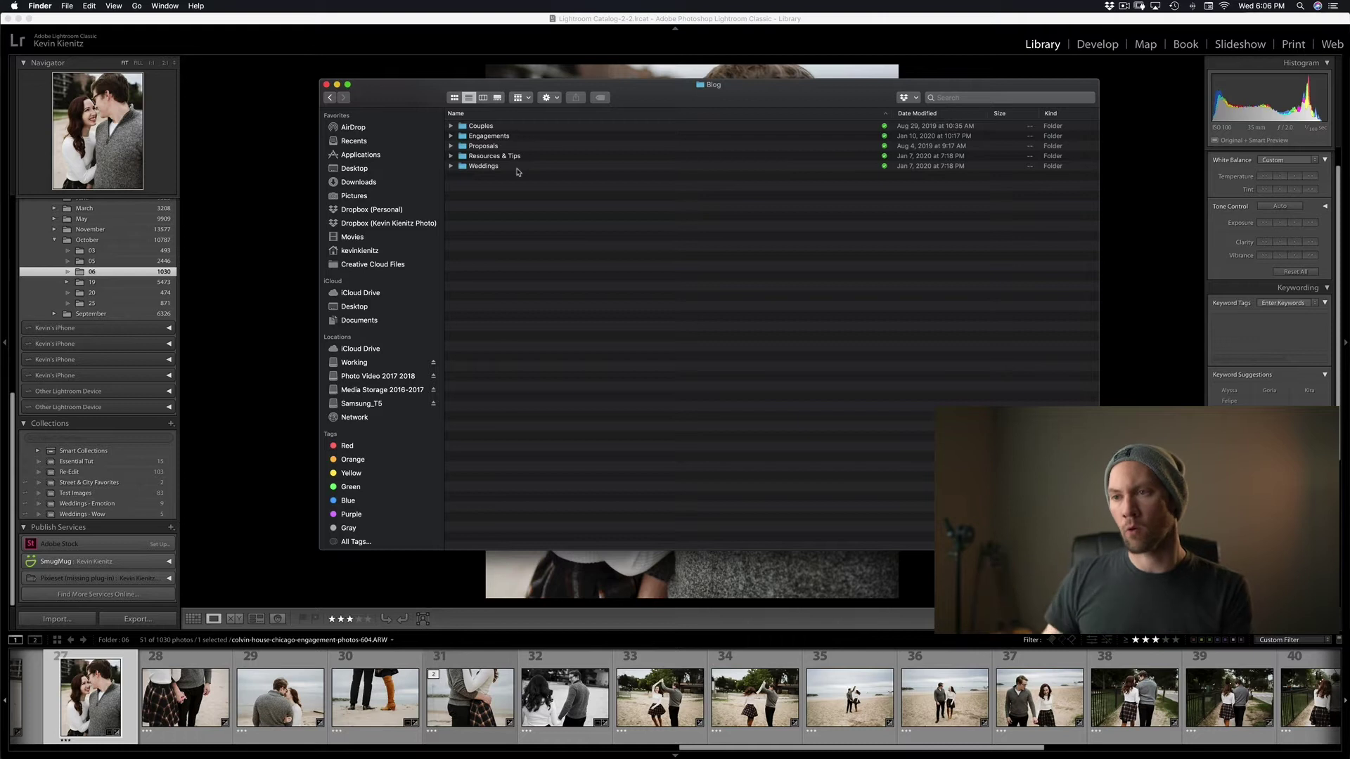
{"action": "double_click", "coordinate": [489, 136]}
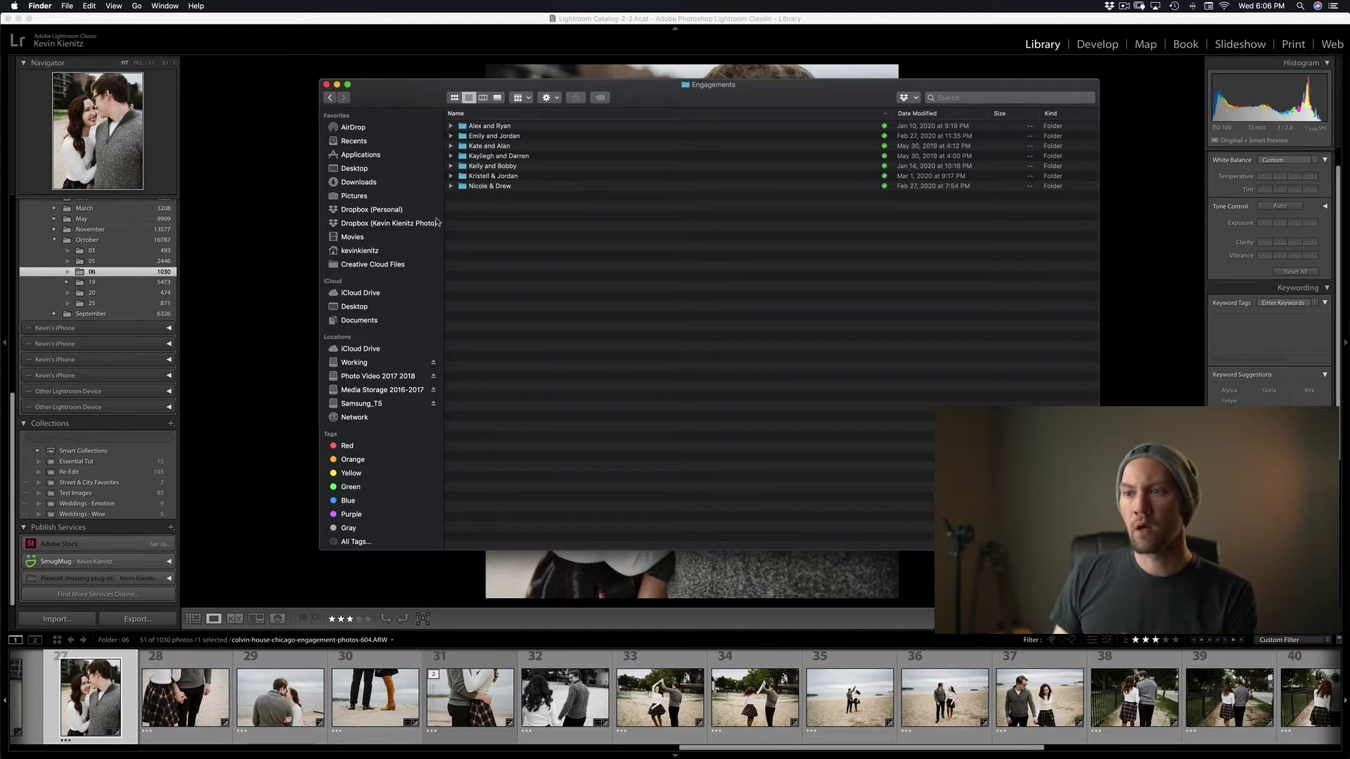
Create a new folder named after the couple inside the Engagements folder
{"action": "right_click", "coordinate": [523, 297]}
{"action": "left_click", "coordinate": [537, 298]}
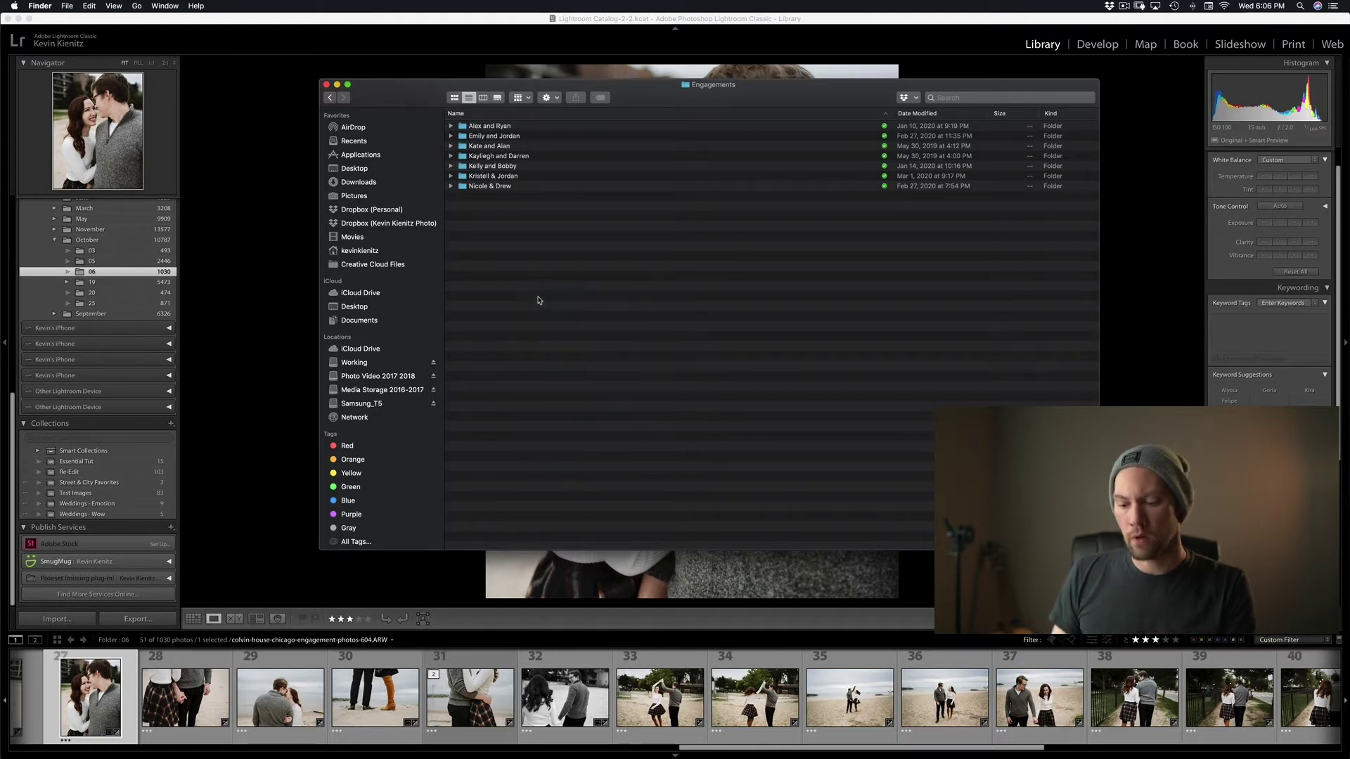
{"action": "type", "text": "Sarah & Chris"}
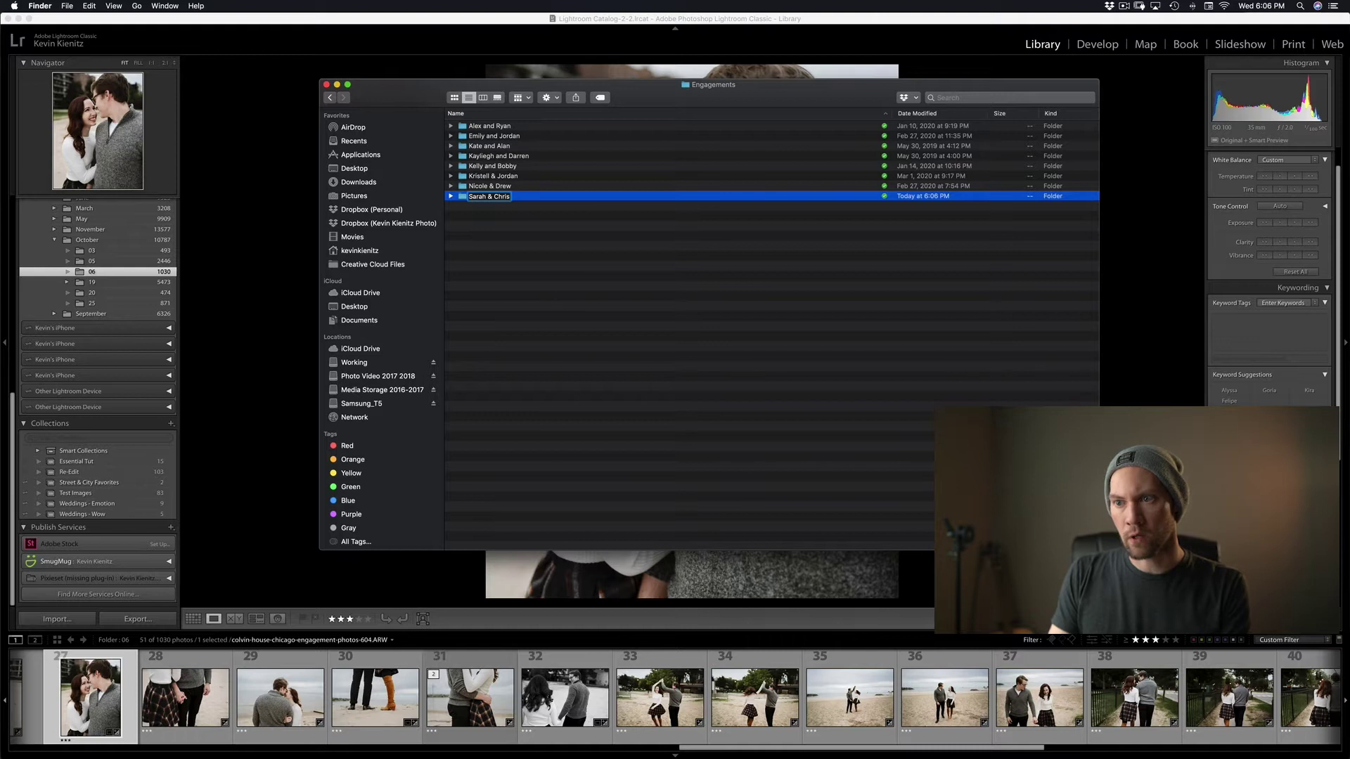
{"action": "key", "text": "Return"}
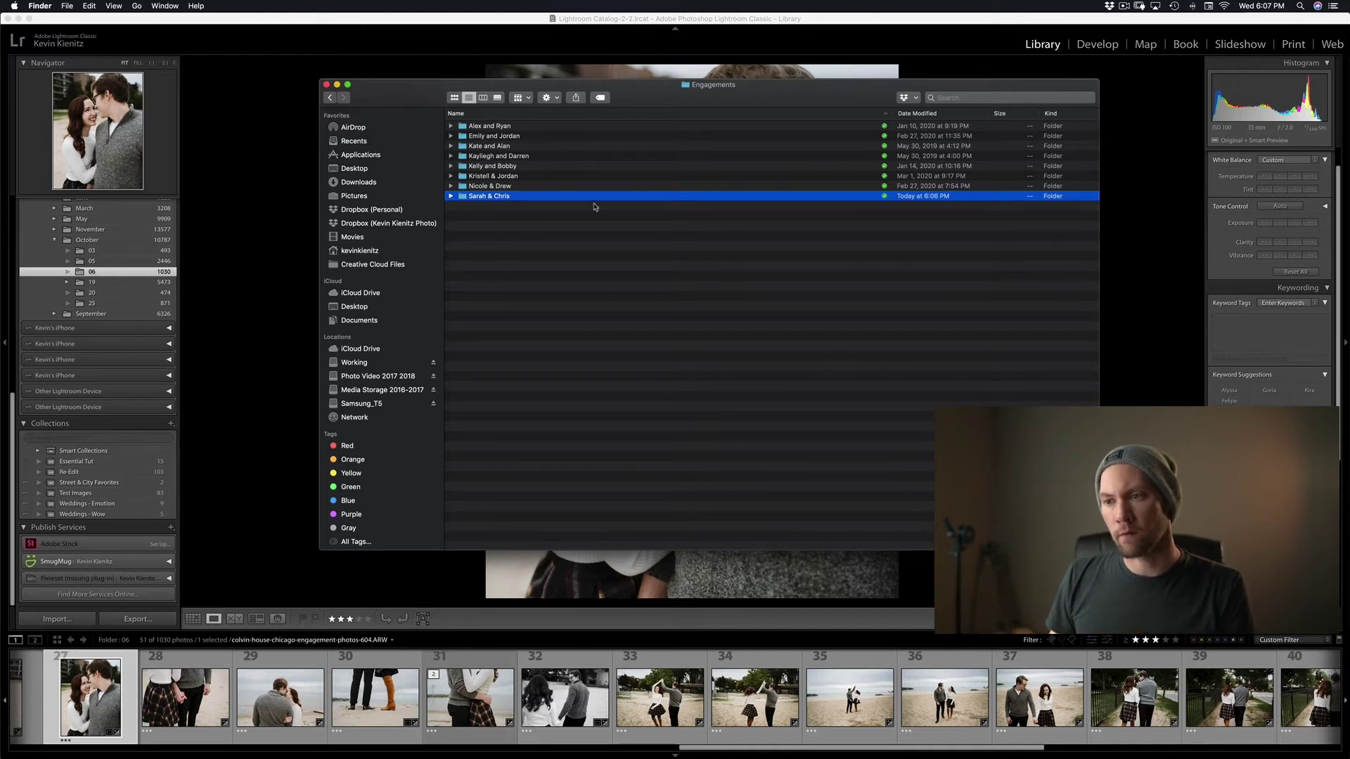
Switch back to Lightroom Classic, select all the filtered engagement photos and load the Blog preset for exporting them
{"action": "left_click", "coordinate": [397, 587]}
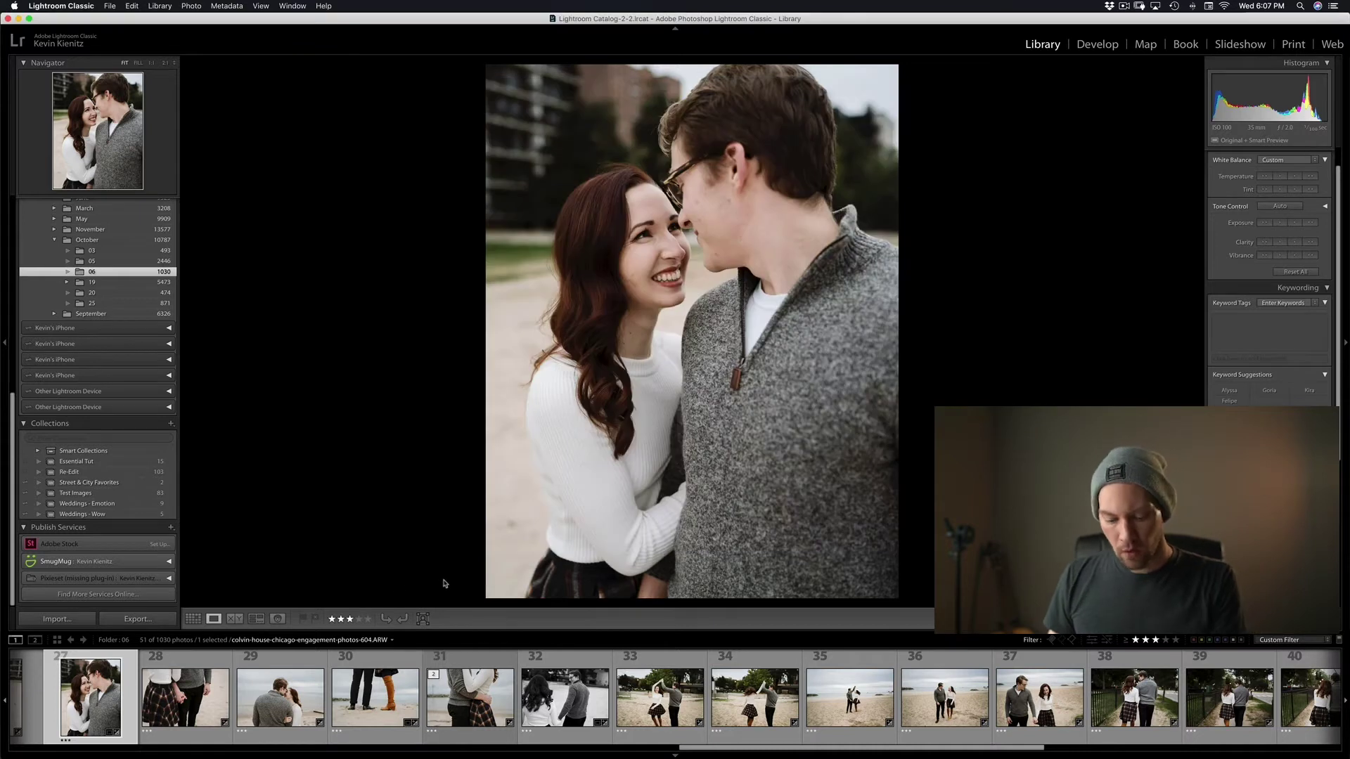
{"action": "key", "text": "super+a"}
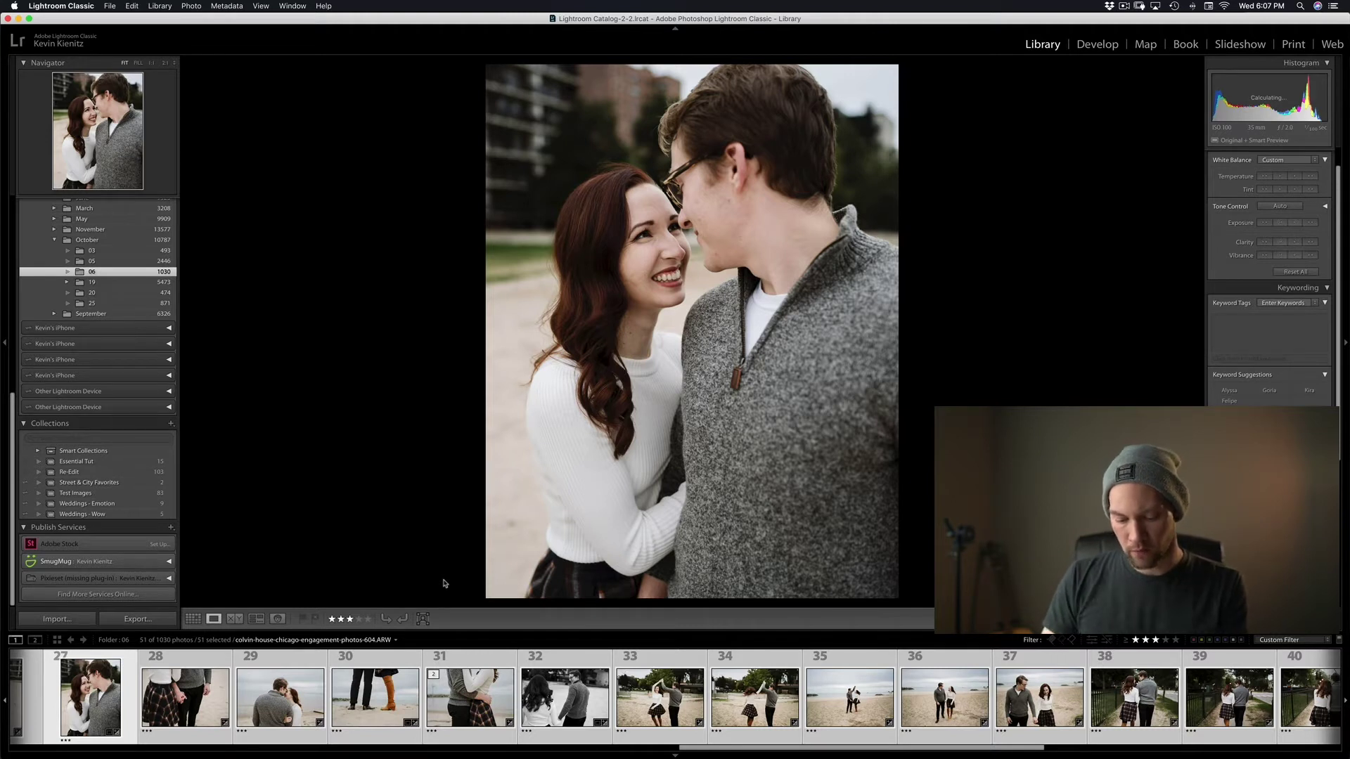
{"action": "key", "text": "super+shift+e"}
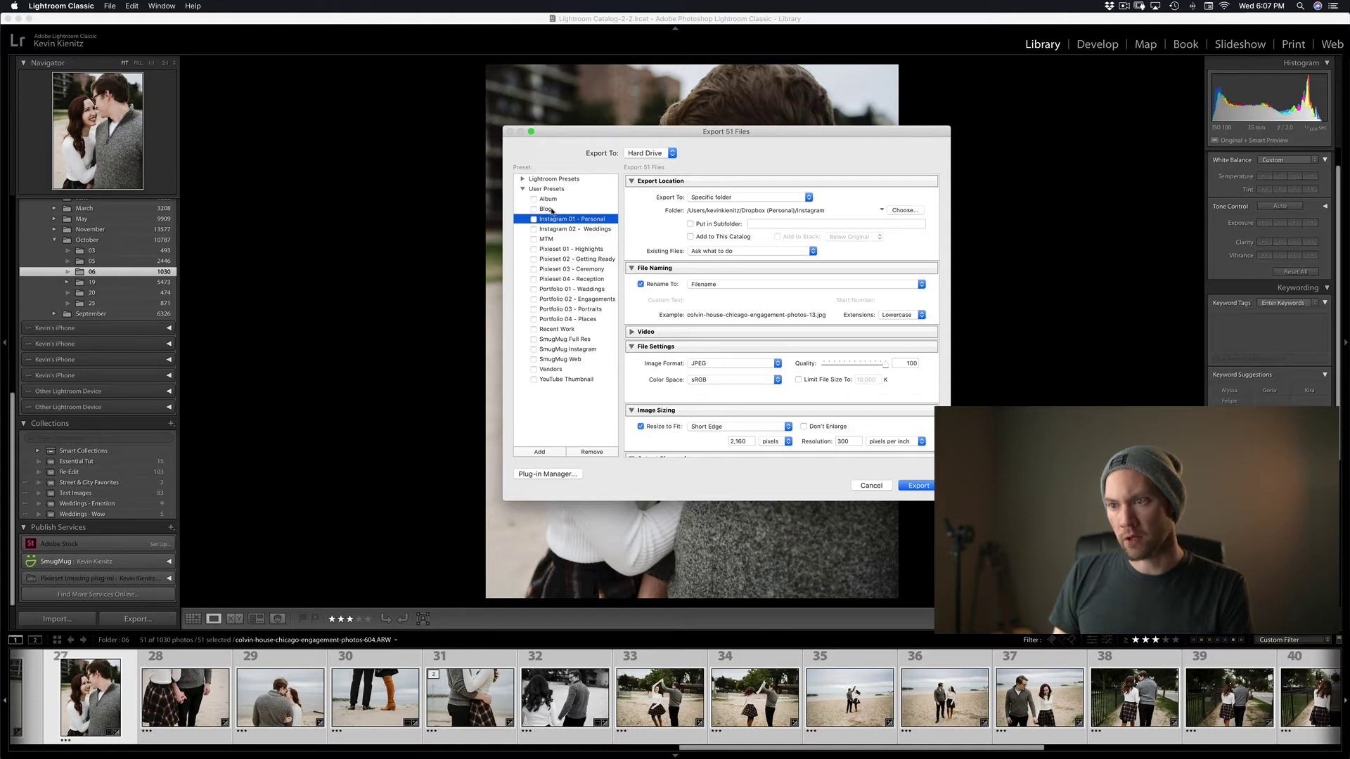
{"action": "left_click", "coordinate": [552, 210]}
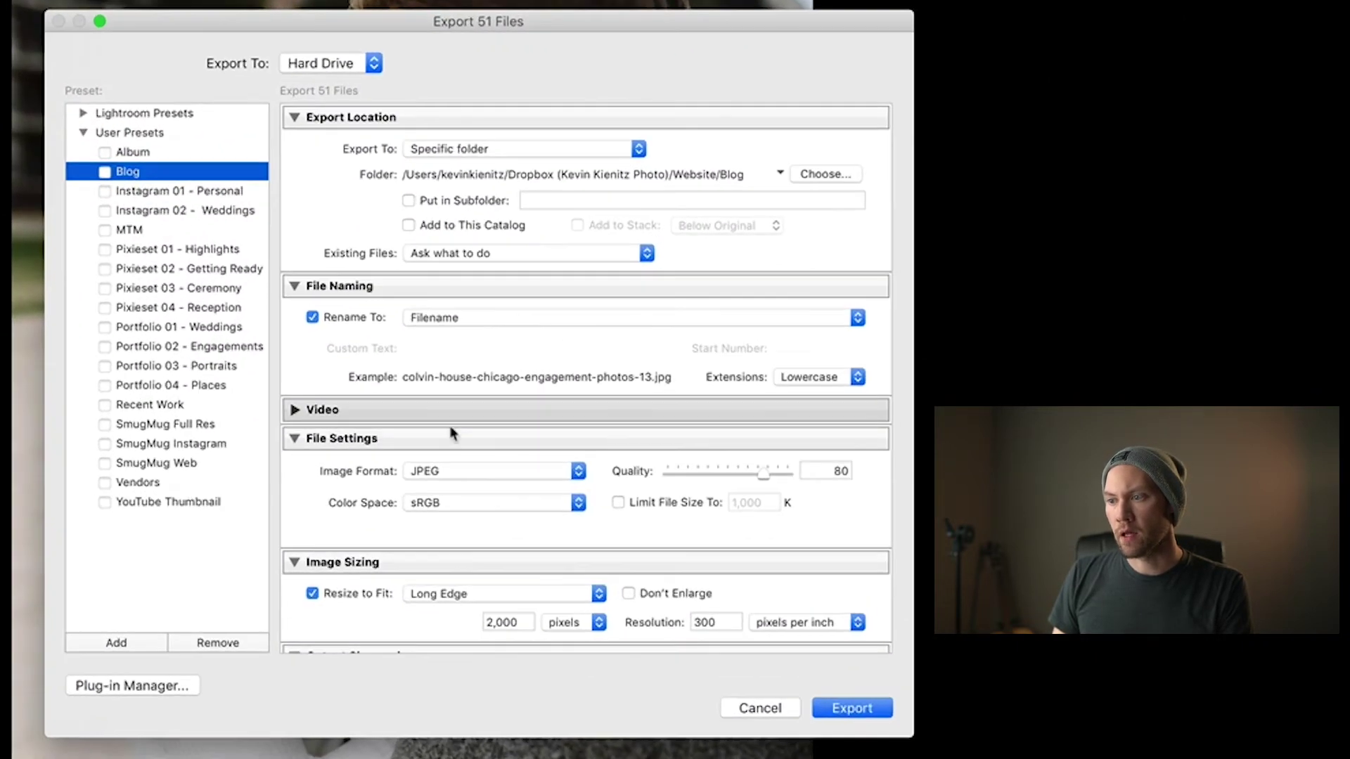
Set the export destination to the couple's new folder under Blog/Engagements and export the selected photos
{"action": "scroll", "coordinate": [541, 492], "scroll_direction": "down", "scroll_amount": 3}
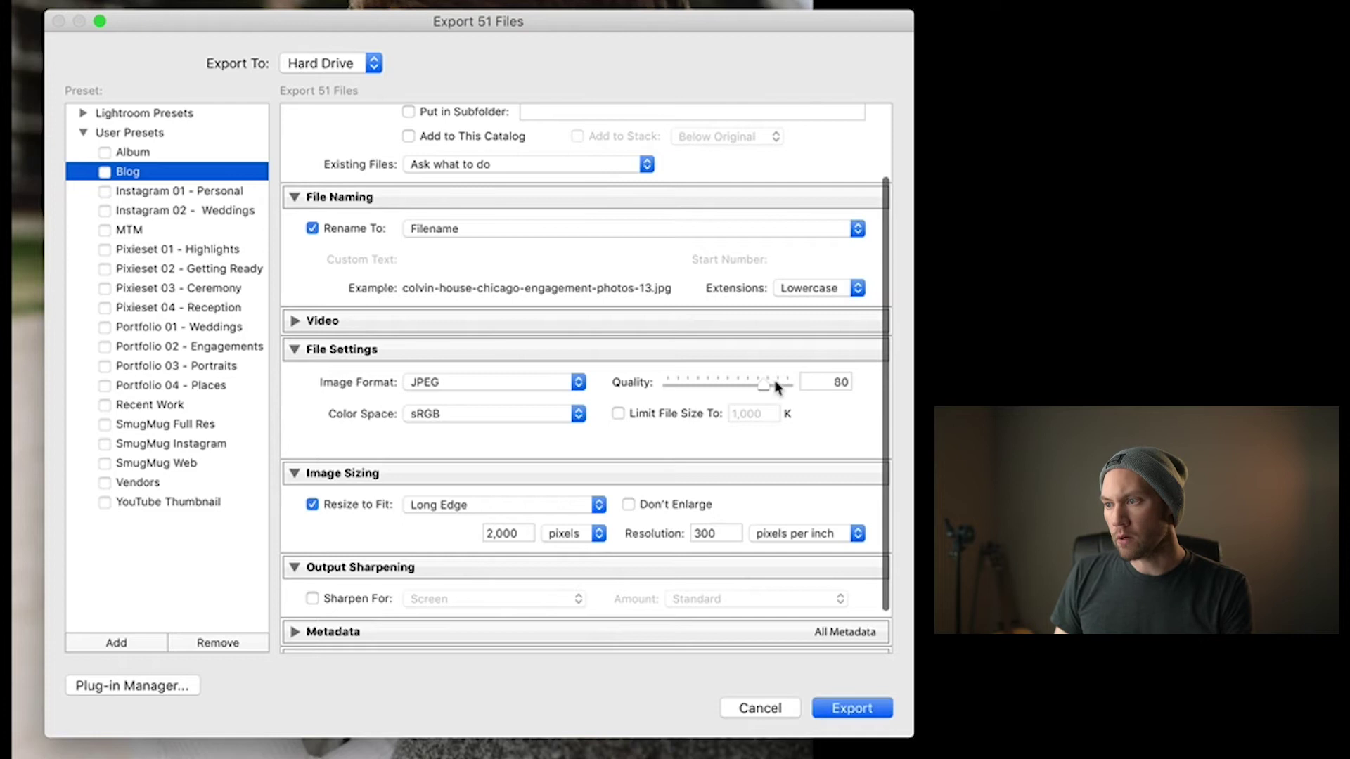
{"action": "scroll", "coordinate": [632, 422], "scroll_direction": "down", "scroll_amount": 2}
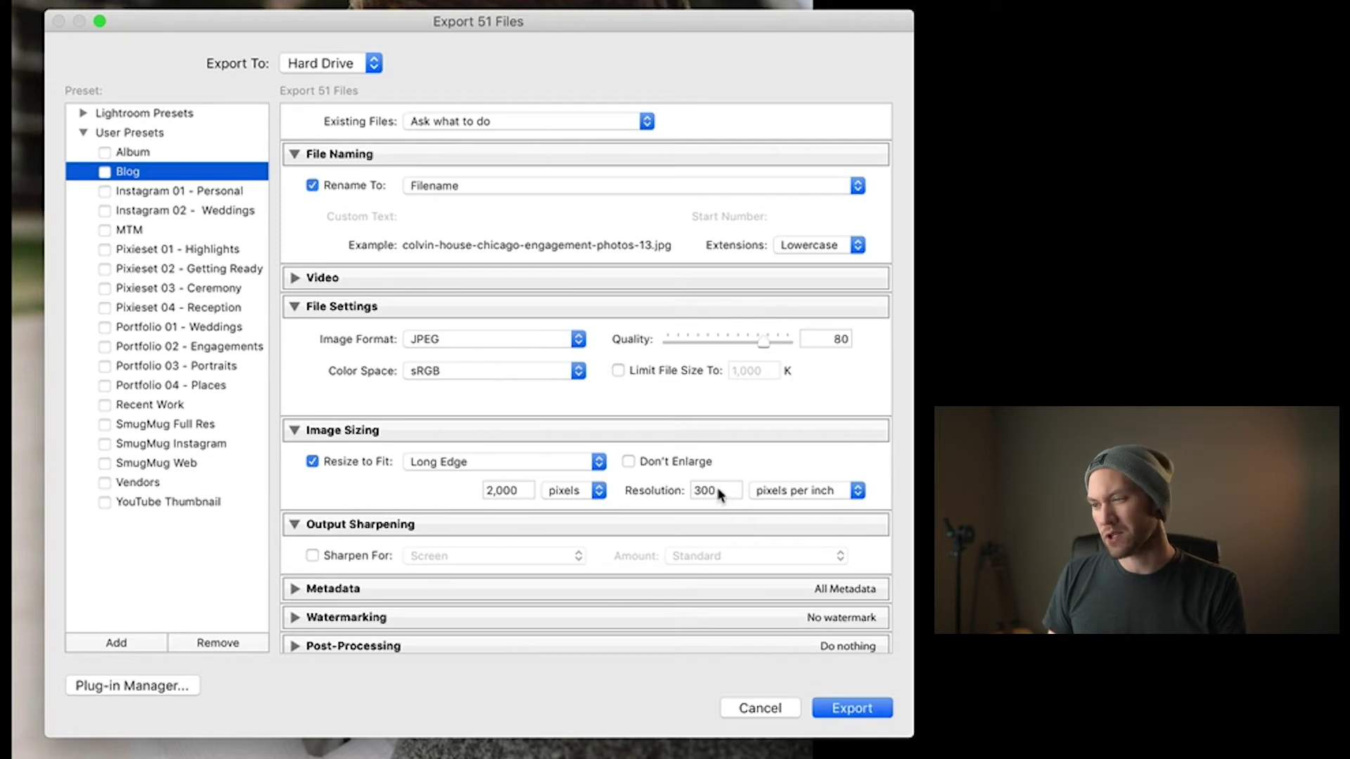
{"action": "scroll", "coordinate": [719, 493], "scroll_direction": "up", "scroll_amount": 2}
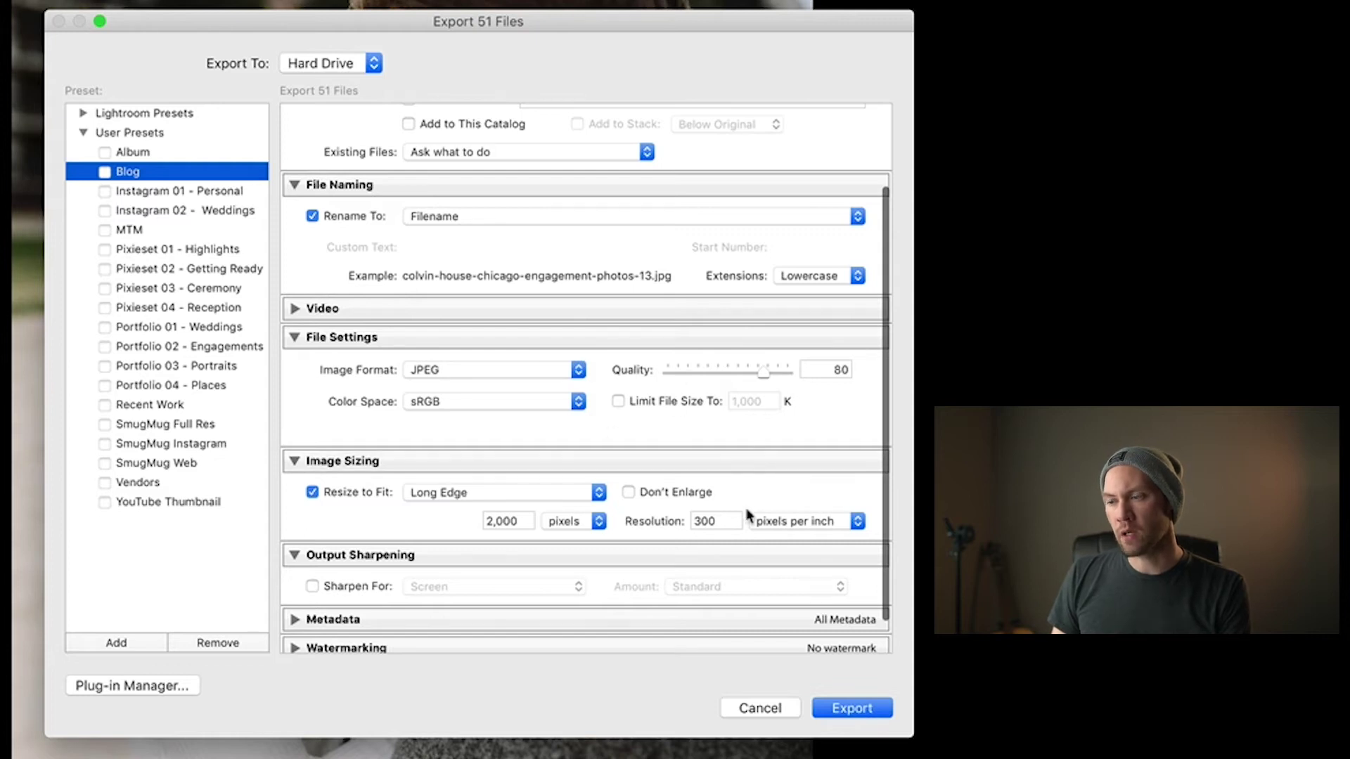
{"action": "scroll", "coordinate": [749, 515], "scroll_direction": "down", "scroll_amount": 3}
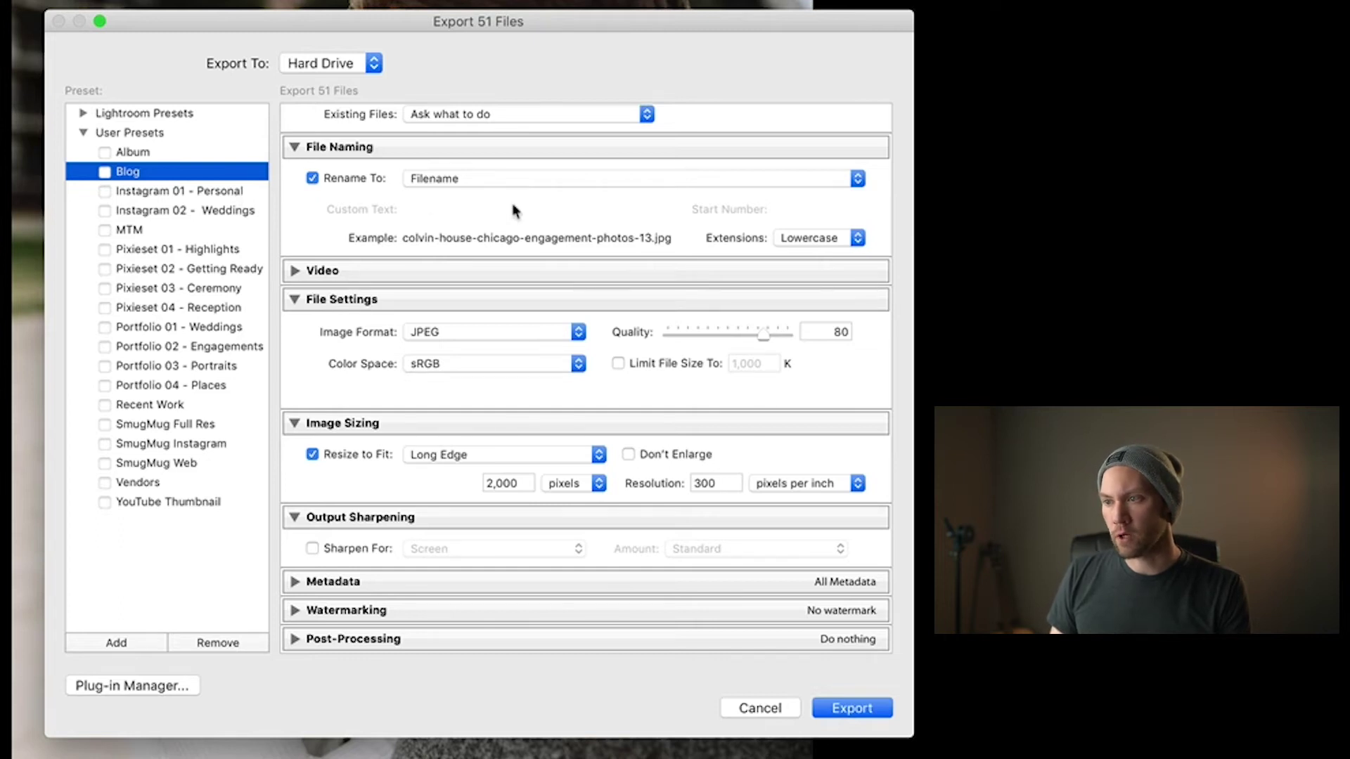
{"action": "scroll", "coordinate": [512, 211], "scroll_direction": "up", "scroll_amount": 5}
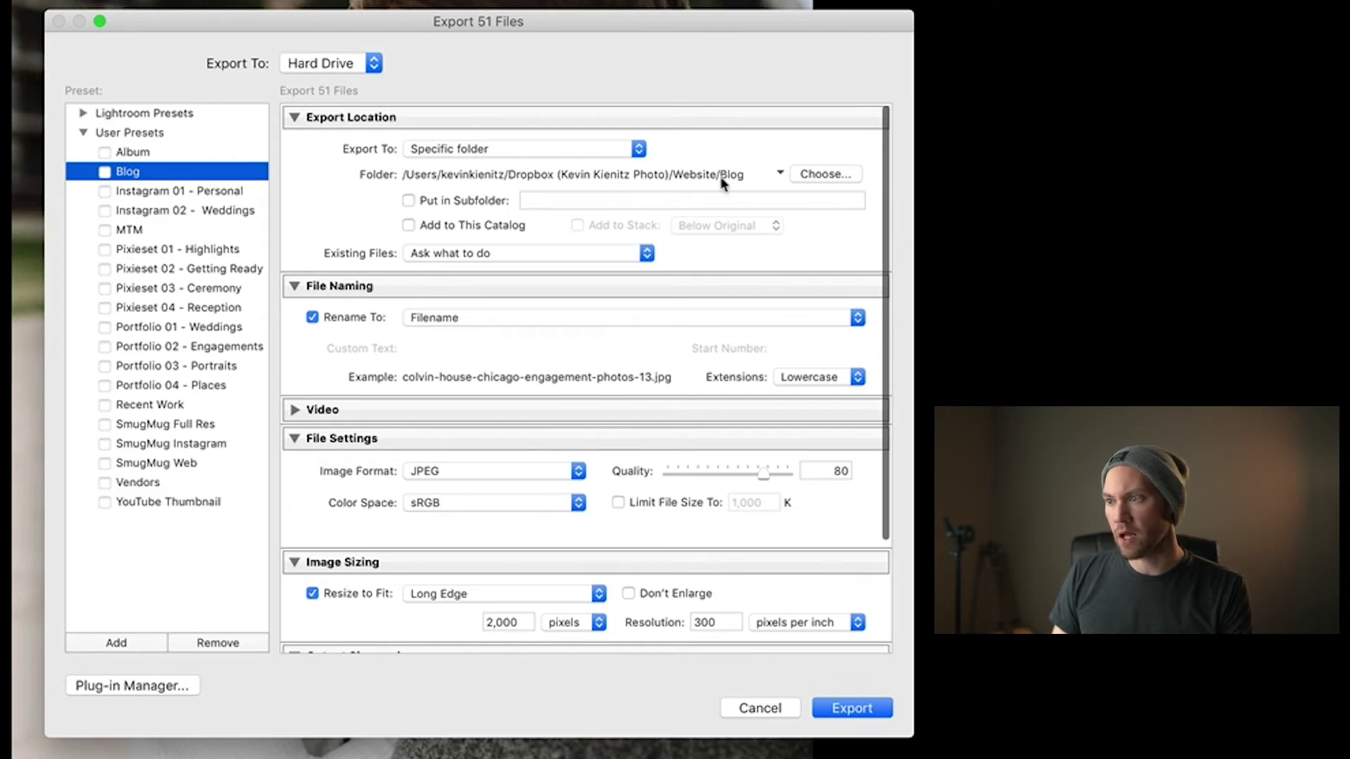
{"action": "left_click", "coordinate": [817, 177]}
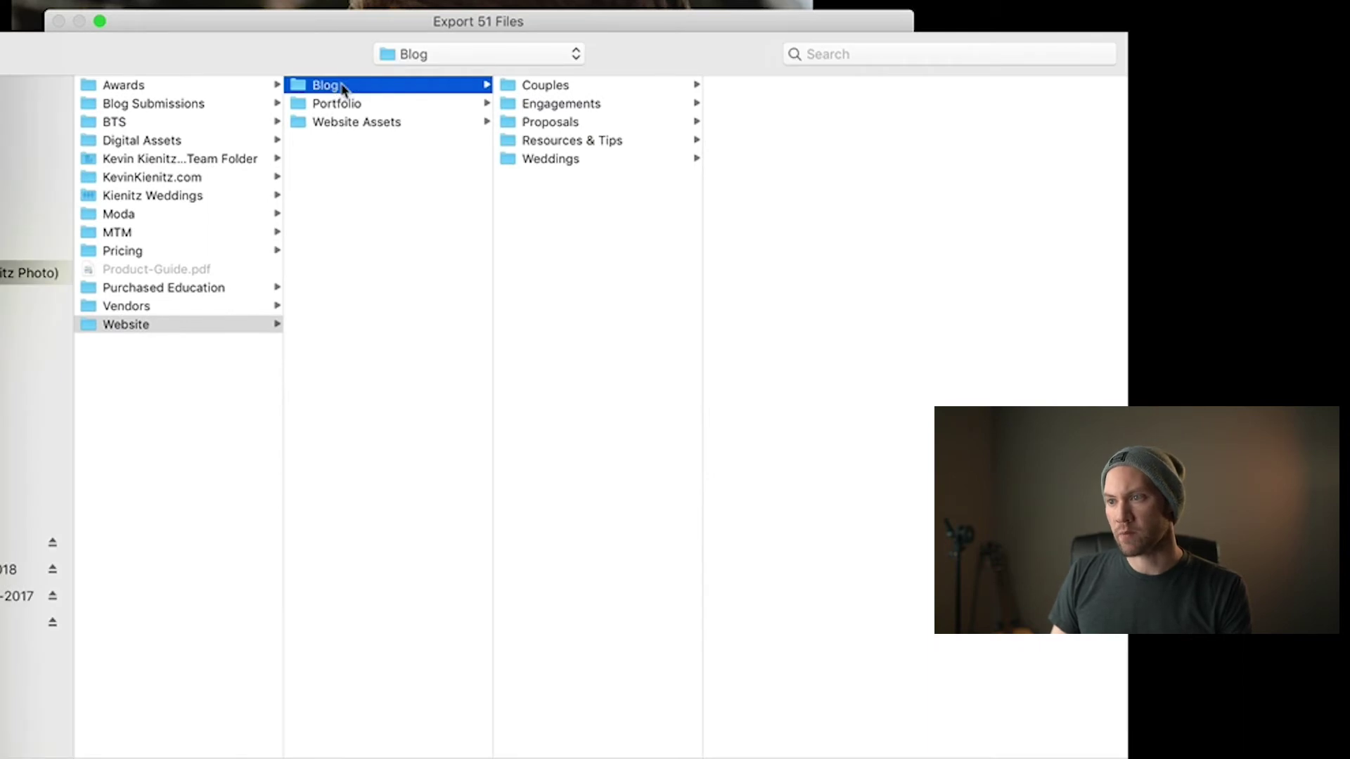
{"action": "left_click", "coordinate": [567, 109]}
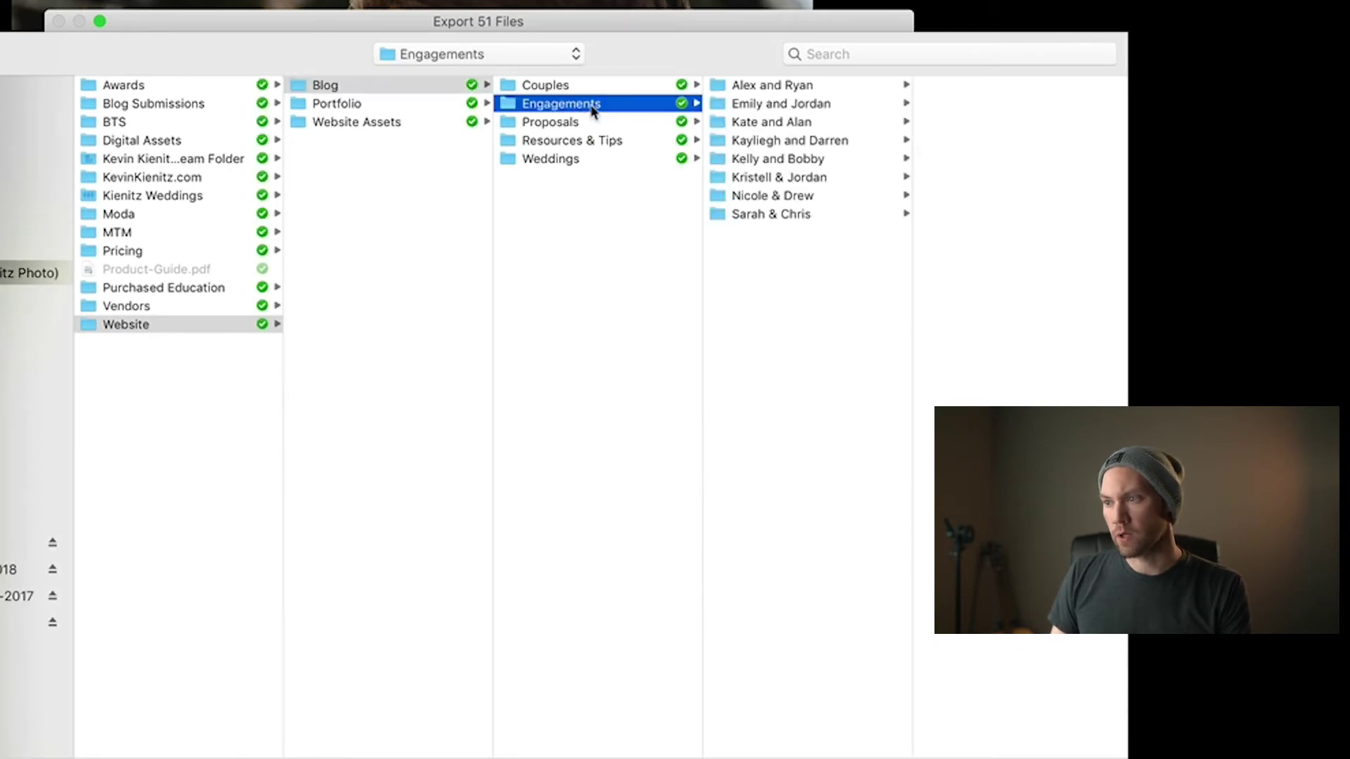
{"action": "key", "text": "Return"}
{"action": "left_click", "coordinate": [826, 174]}
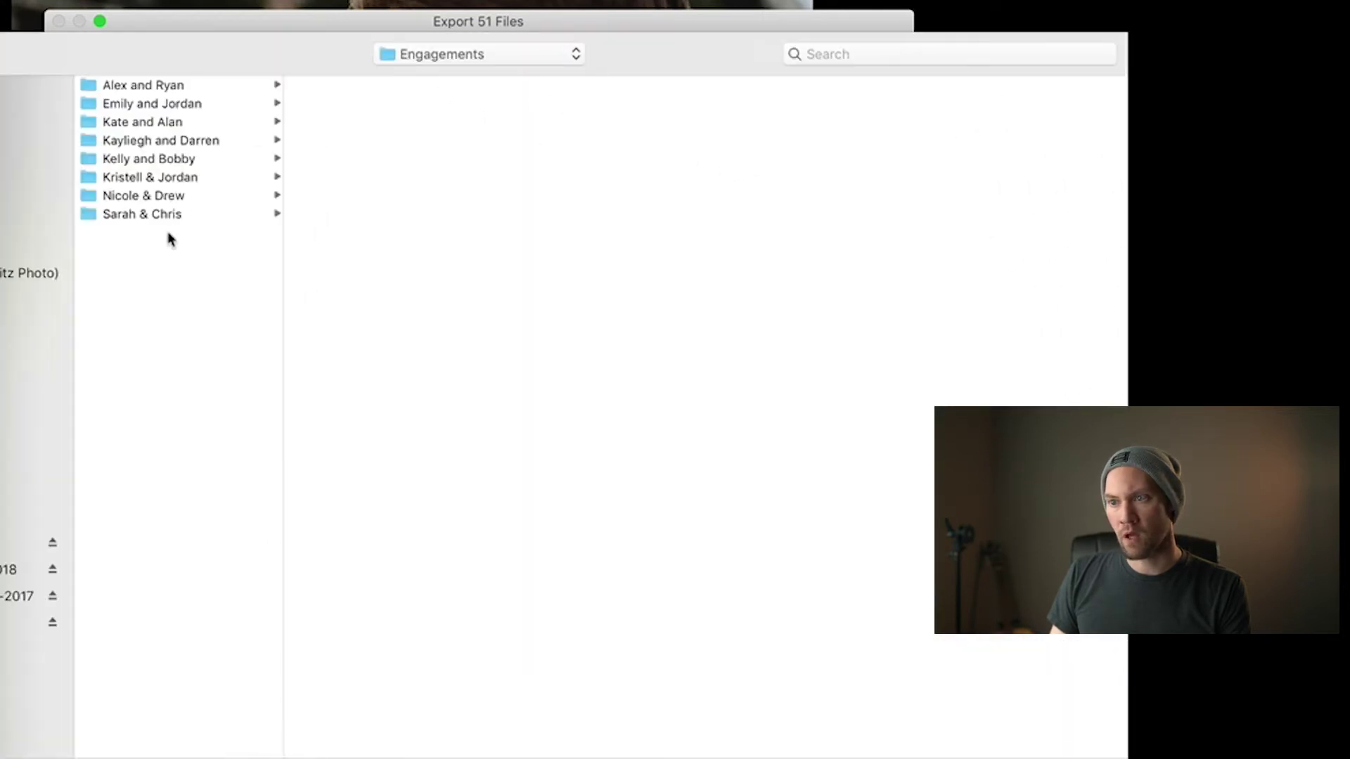
{"action": "left_click", "coordinate": [142, 218]}
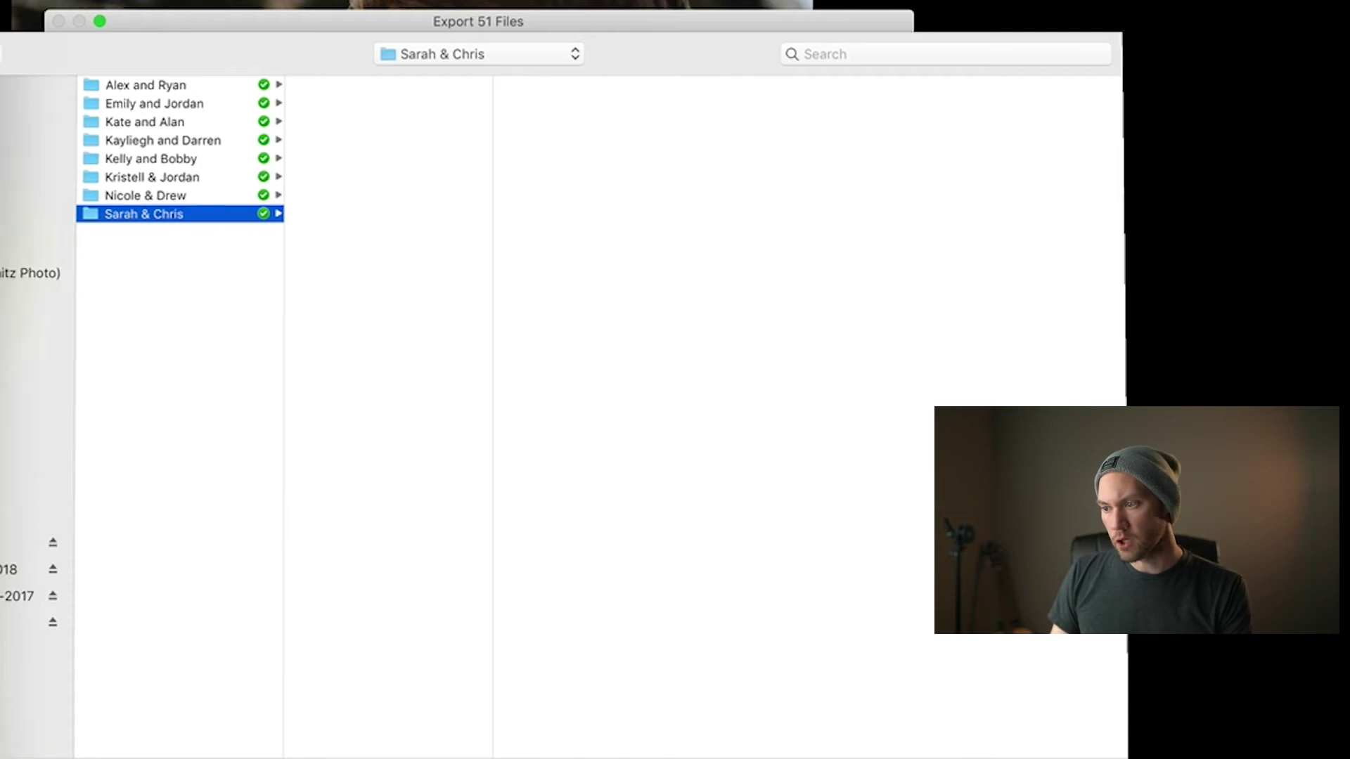
{"action": "key", "text": "Return"}
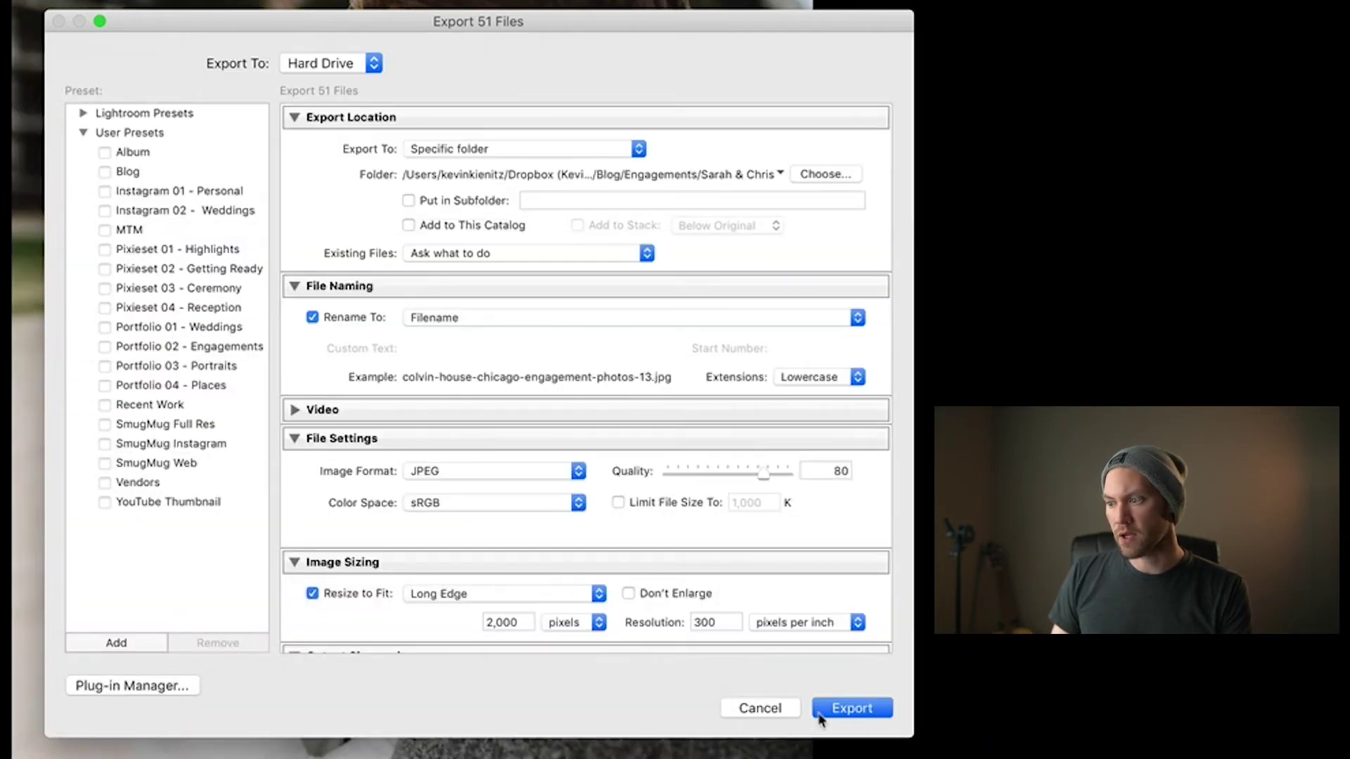
{"action": "left_click", "coordinate": [843, 712]}
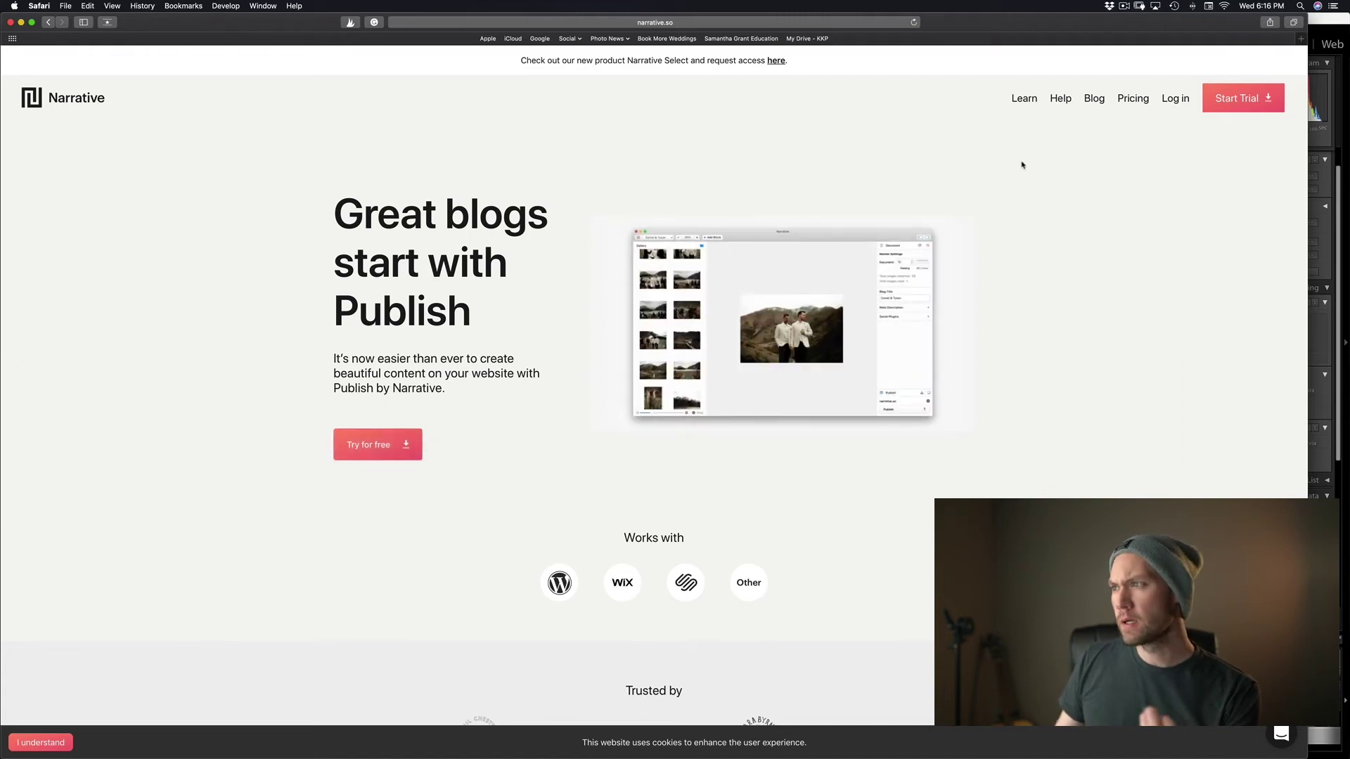
Open the Narrative pricing page and compare the annually billed Lite, Basic and Pro plans
{"action": "left_click", "coordinate": [1128, 98]}
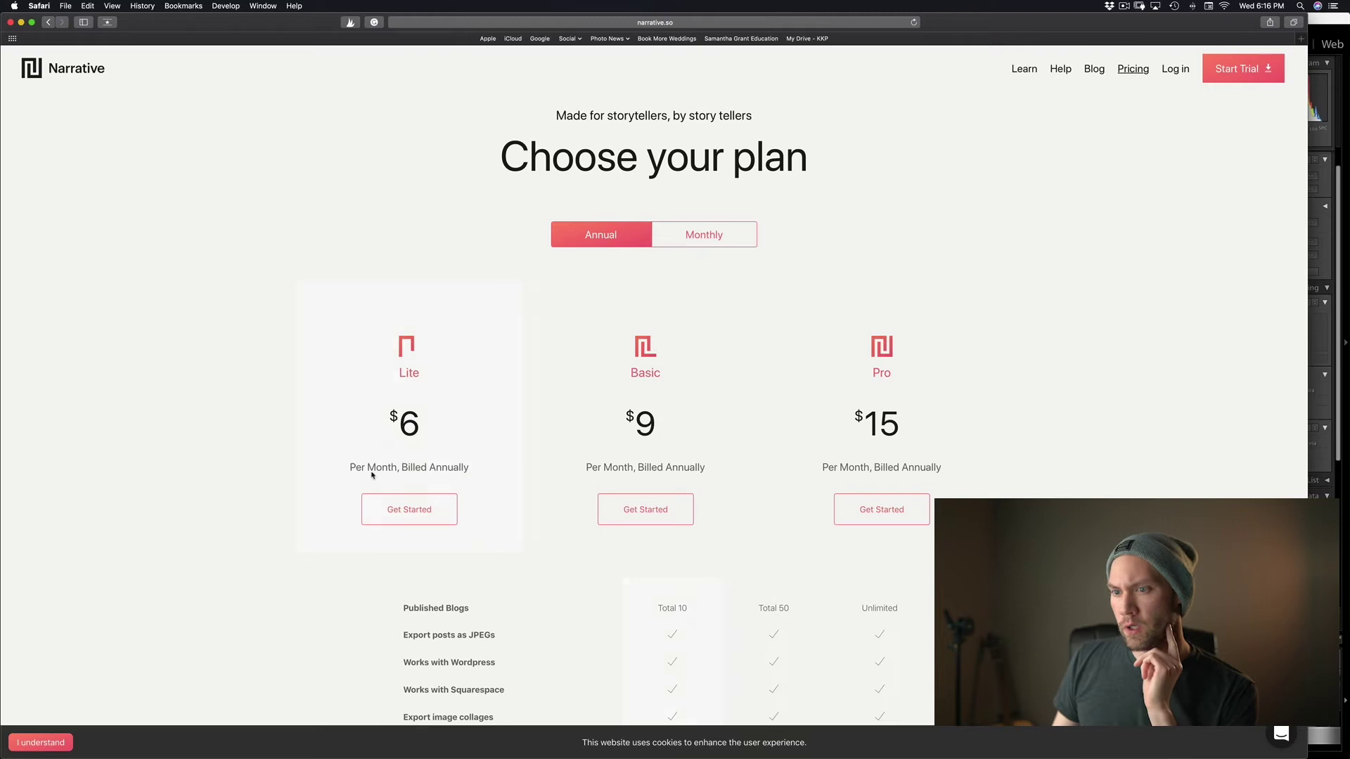
{"action": "scroll", "coordinate": [351, 422], "scroll_direction": "down", "scroll_amount": 5}
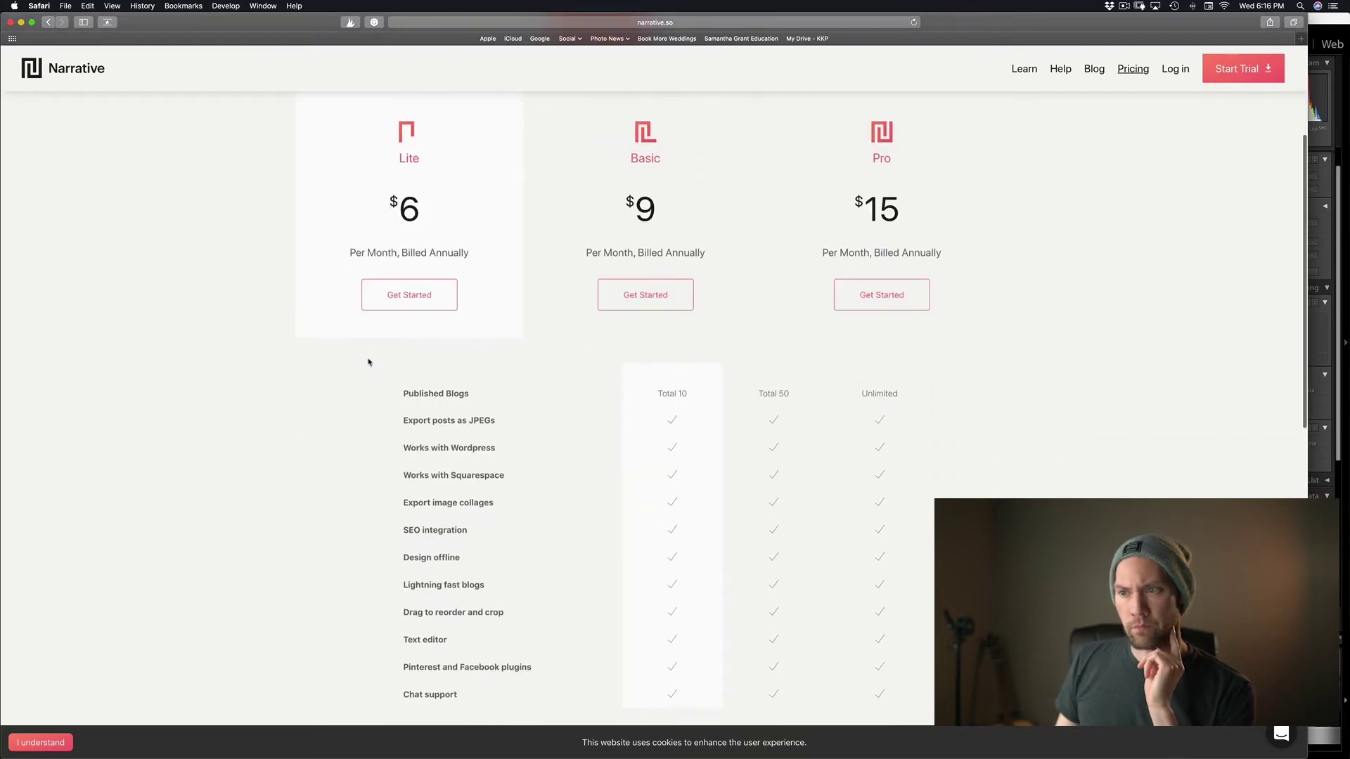
{"action": "scroll", "coordinate": [368, 362], "scroll_direction": "up", "scroll_amount": 5}
{"action": "scroll", "coordinate": [365, 323], "scroll_direction": "down", "scroll_amount": 3}
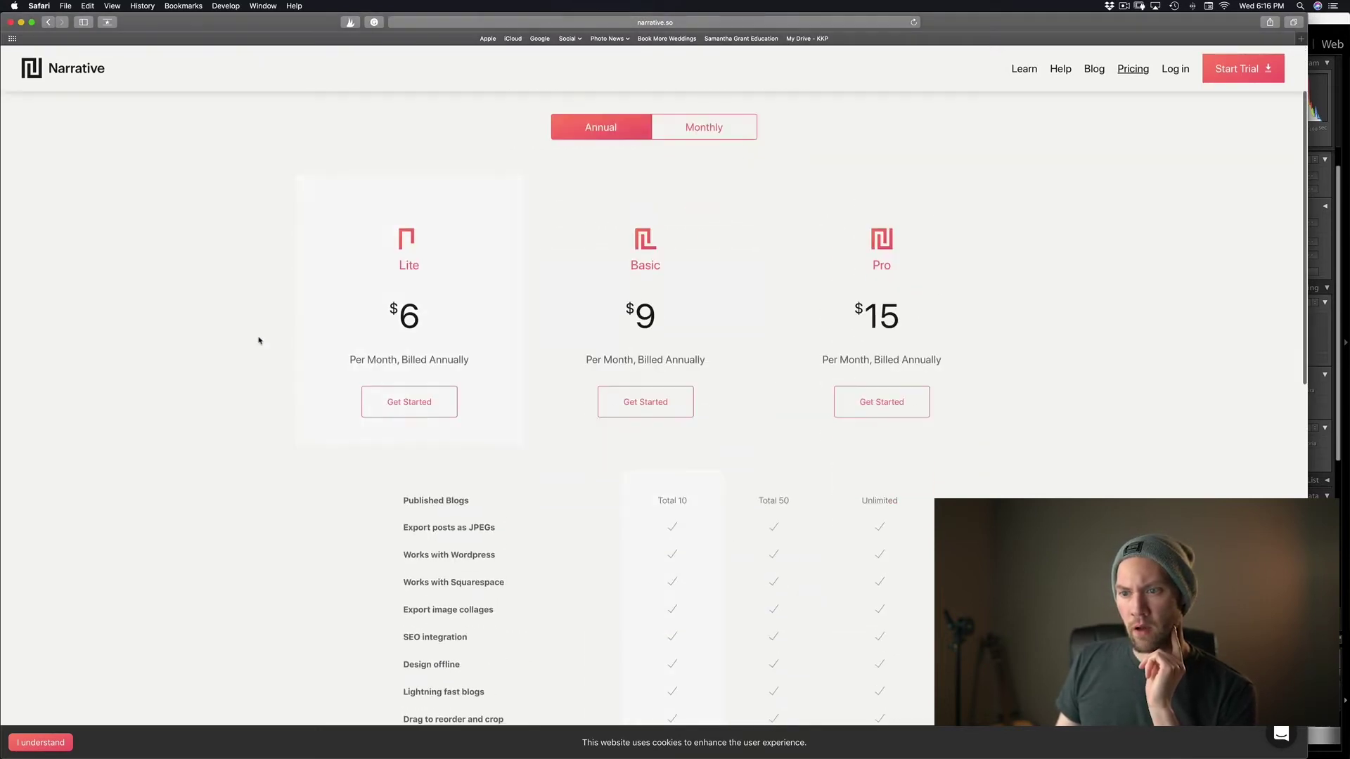
{"action": "scroll", "coordinate": [259, 341], "scroll_direction": "down", "scroll_amount": 3}
{"action": "scroll", "coordinate": [258, 341], "scroll_direction": "up", "scroll_amount": 4}
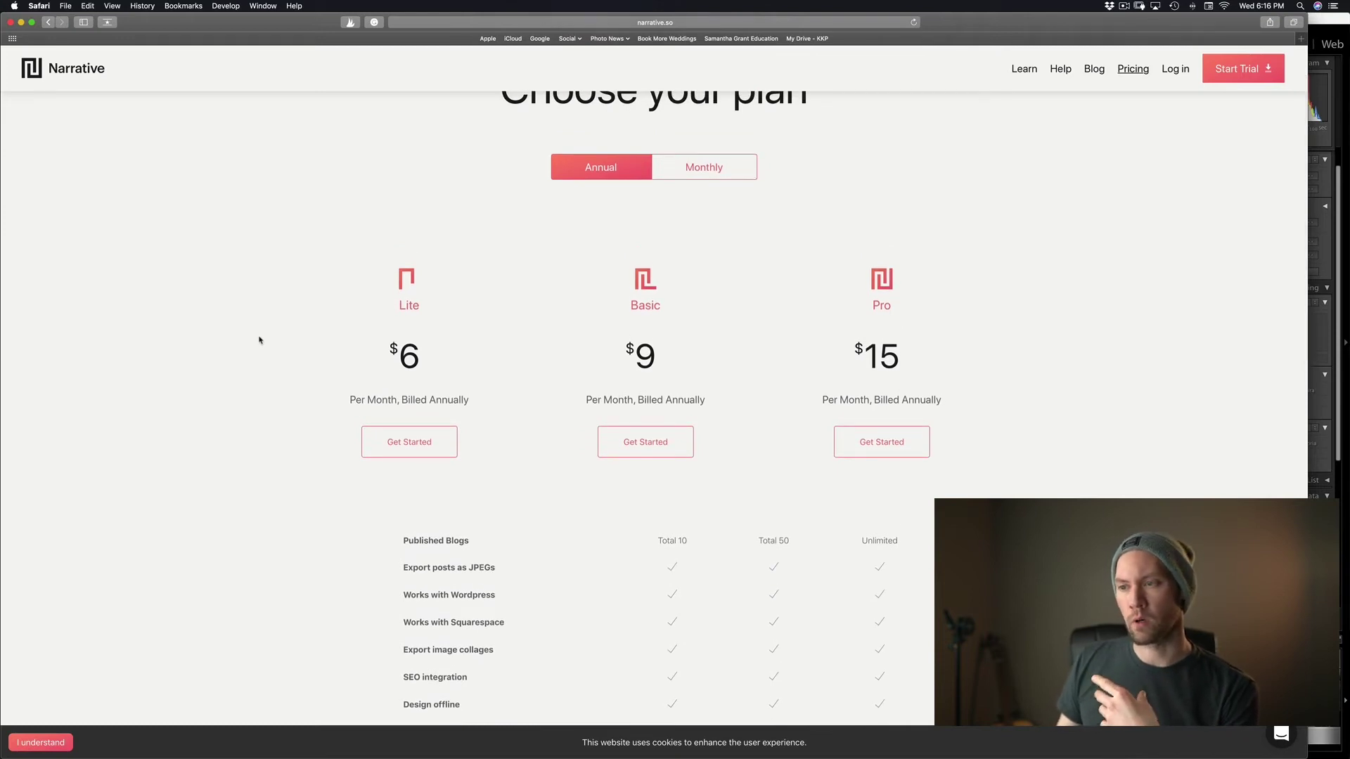
{"action": "scroll", "coordinate": [277, 340], "scroll_direction": "up", "scroll_amount": 2}
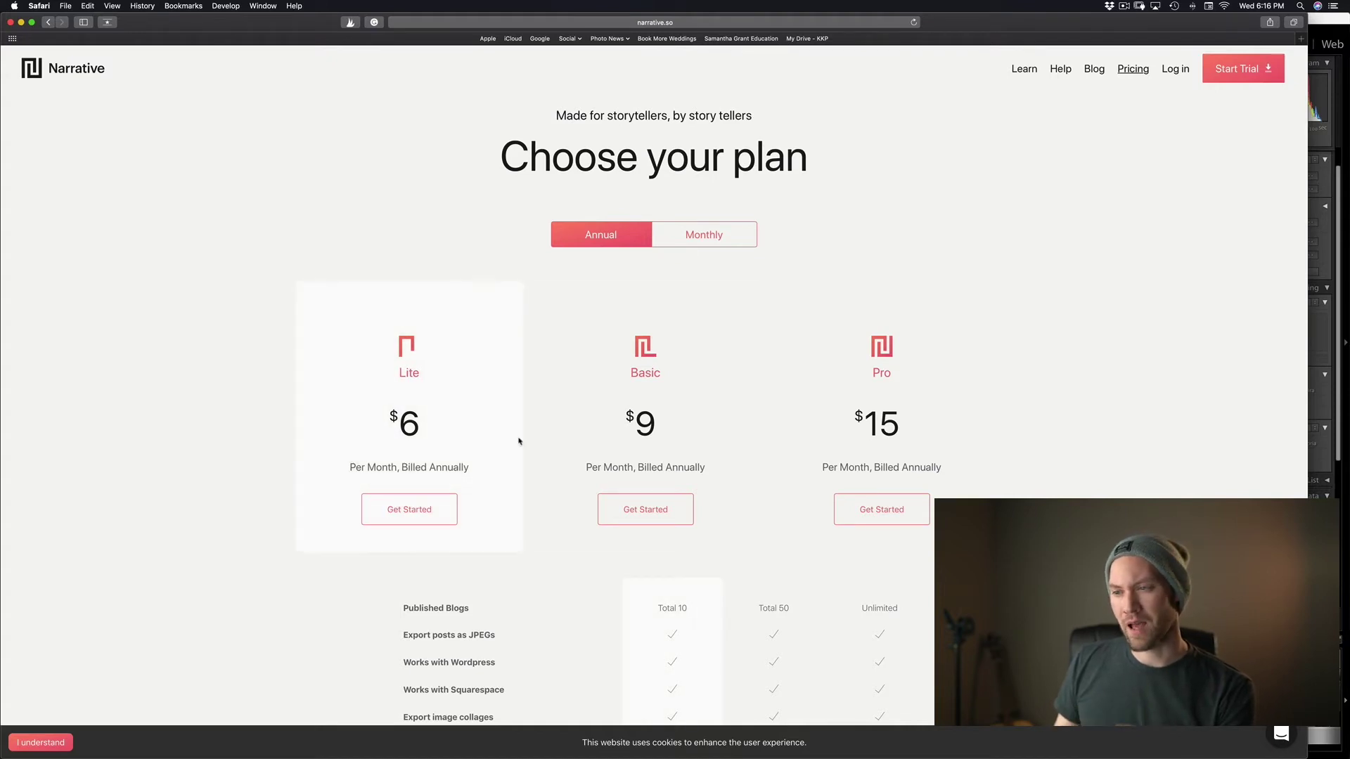
{"action": "scroll", "coordinate": [626, 380], "scroll_direction": "down", "scroll_amount": 2}
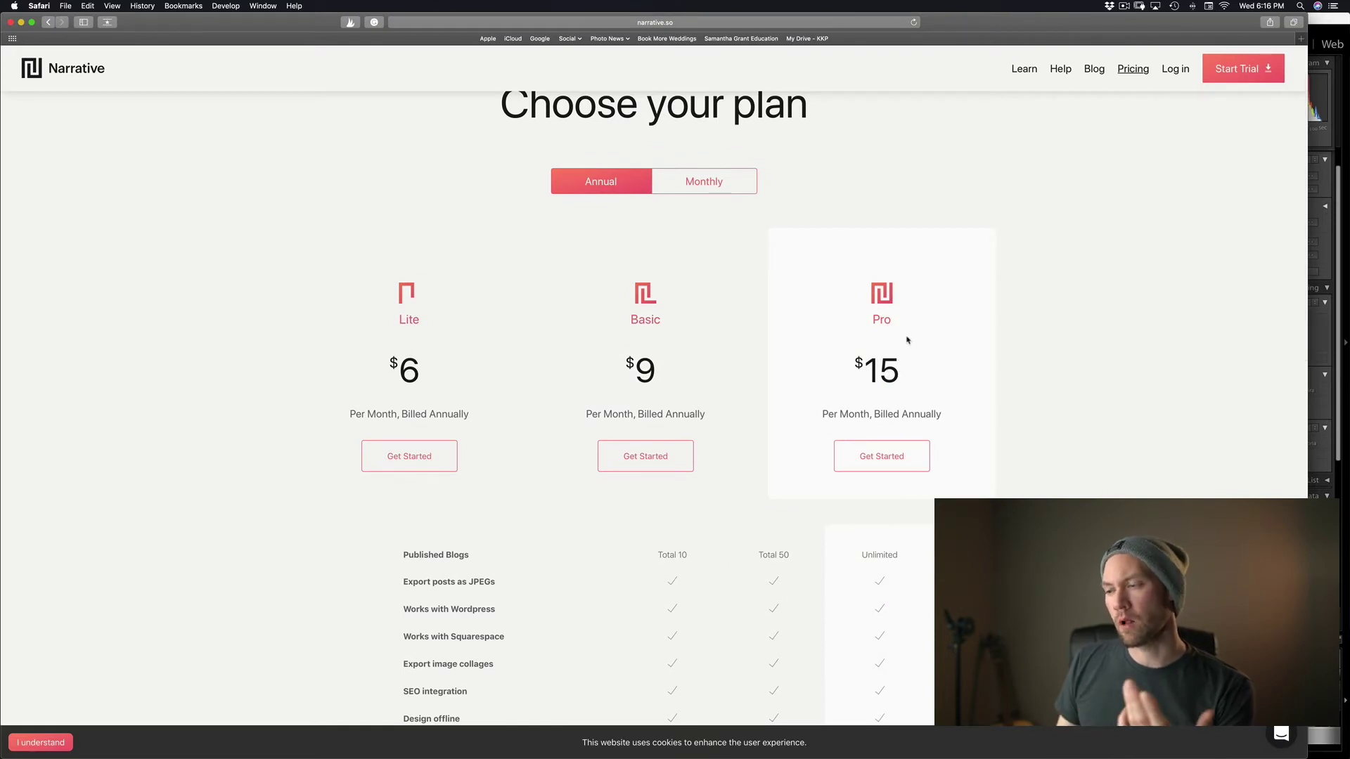
{"action": "scroll", "coordinate": [875, 373], "scroll_direction": "up", "scroll_amount": 2}
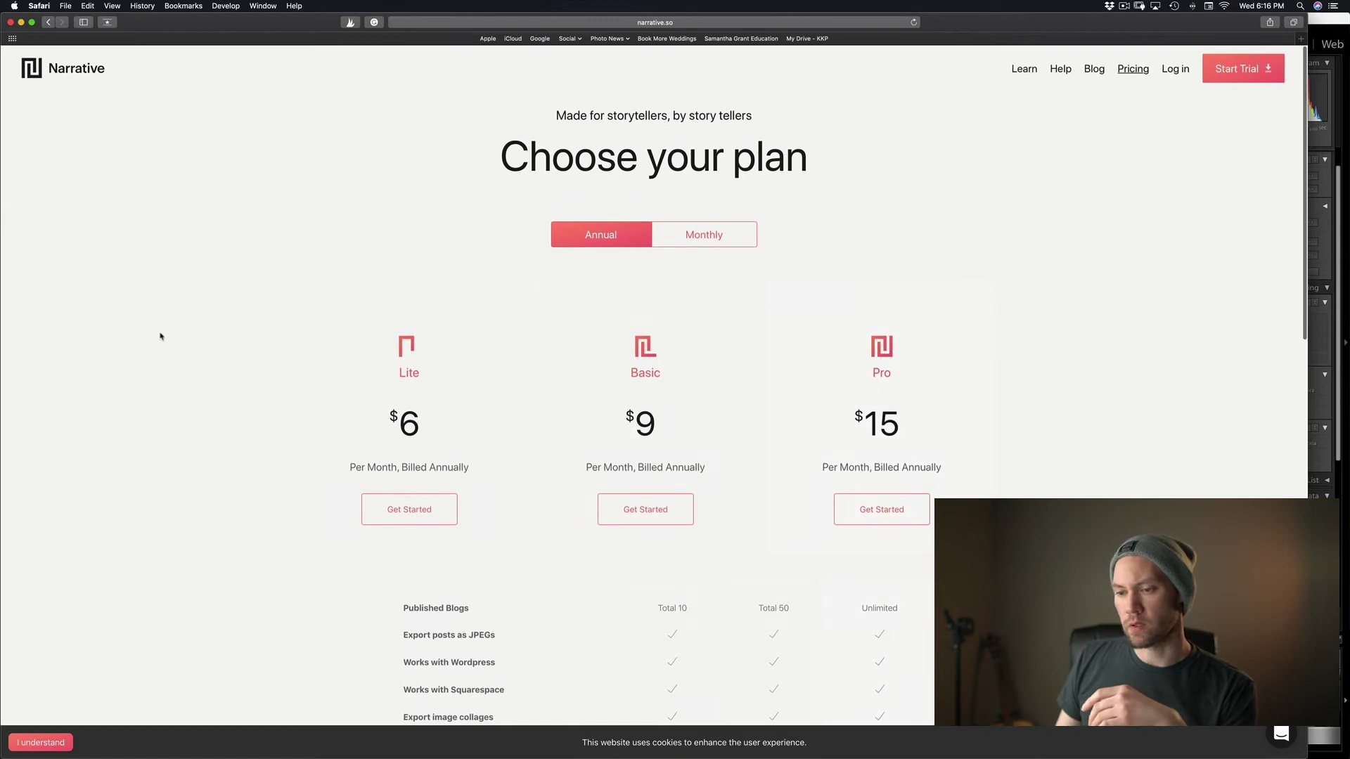
Look through the plan feature list, the free trial offer and the frequently asked questions on the pricing page
{"action": "scroll", "coordinate": [149, 336], "scroll_direction": "down", "scroll_amount": 9}
{"action": "scroll", "coordinate": [149, 337], "scroll_direction": "down", "scroll_amount": 10}
{"action": "scroll", "coordinate": [149, 337], "scroll_direction": "down", "scroll_amount": 2}
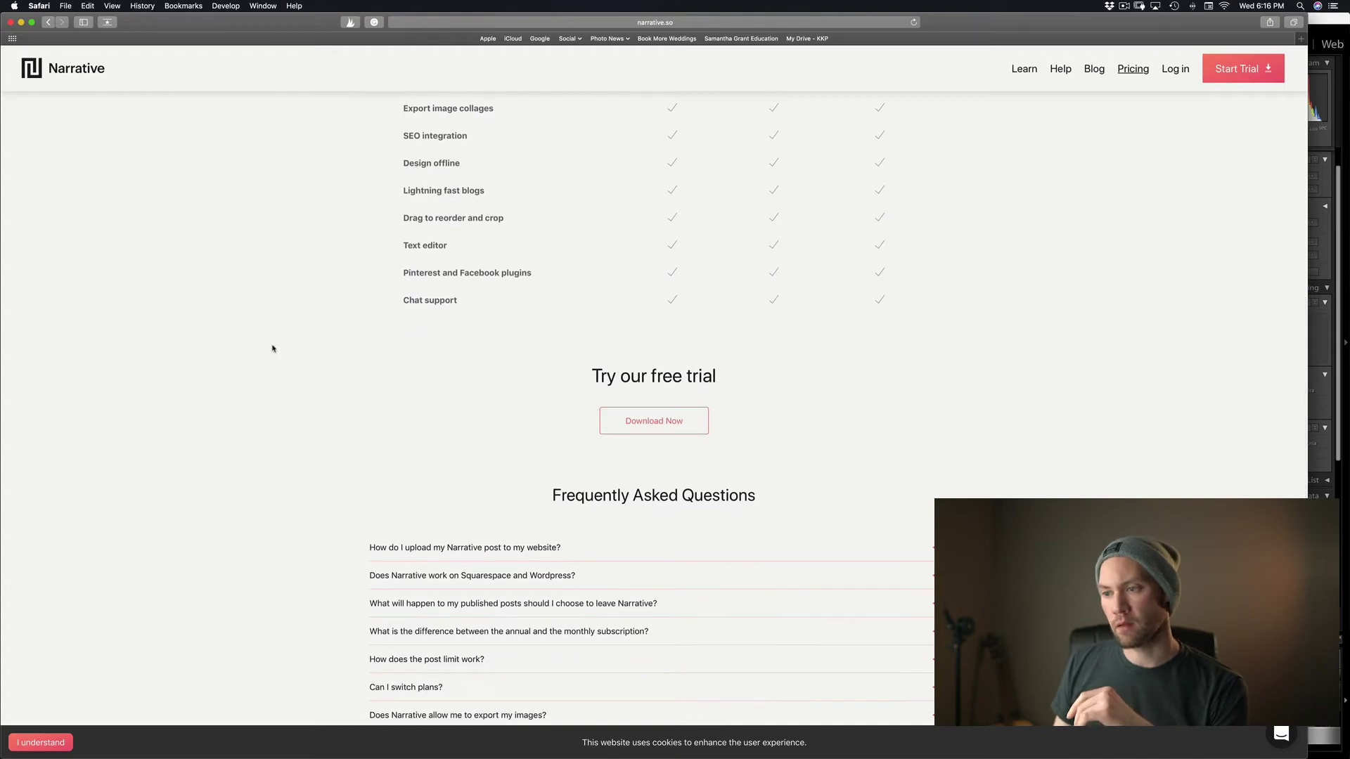
{"action": "scroll", "coordinate": [274, 349], "scroll_direction": "down", "scroll_amount": 3}
{"action": "scroll", "coordinate": [273, 349], "scroll_direction": "down", "scroll_amount": 3}
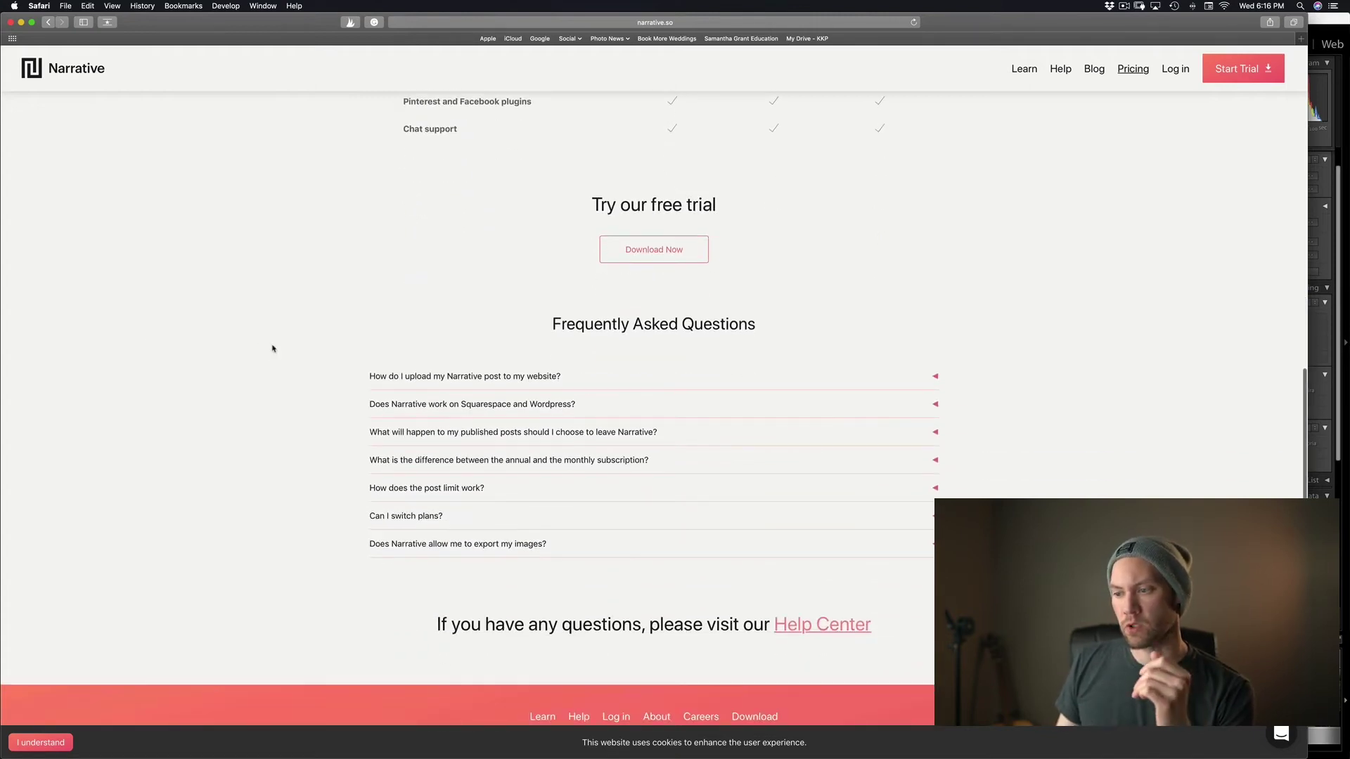
{"action": "scroll", "coordinate": [273, 348], "scroll_direction": "down", "scroll_amount": 2}
{"action": "scroll", "coordinate": [274, 349], "scroll_direction": "up", "scroll_amount": 3}
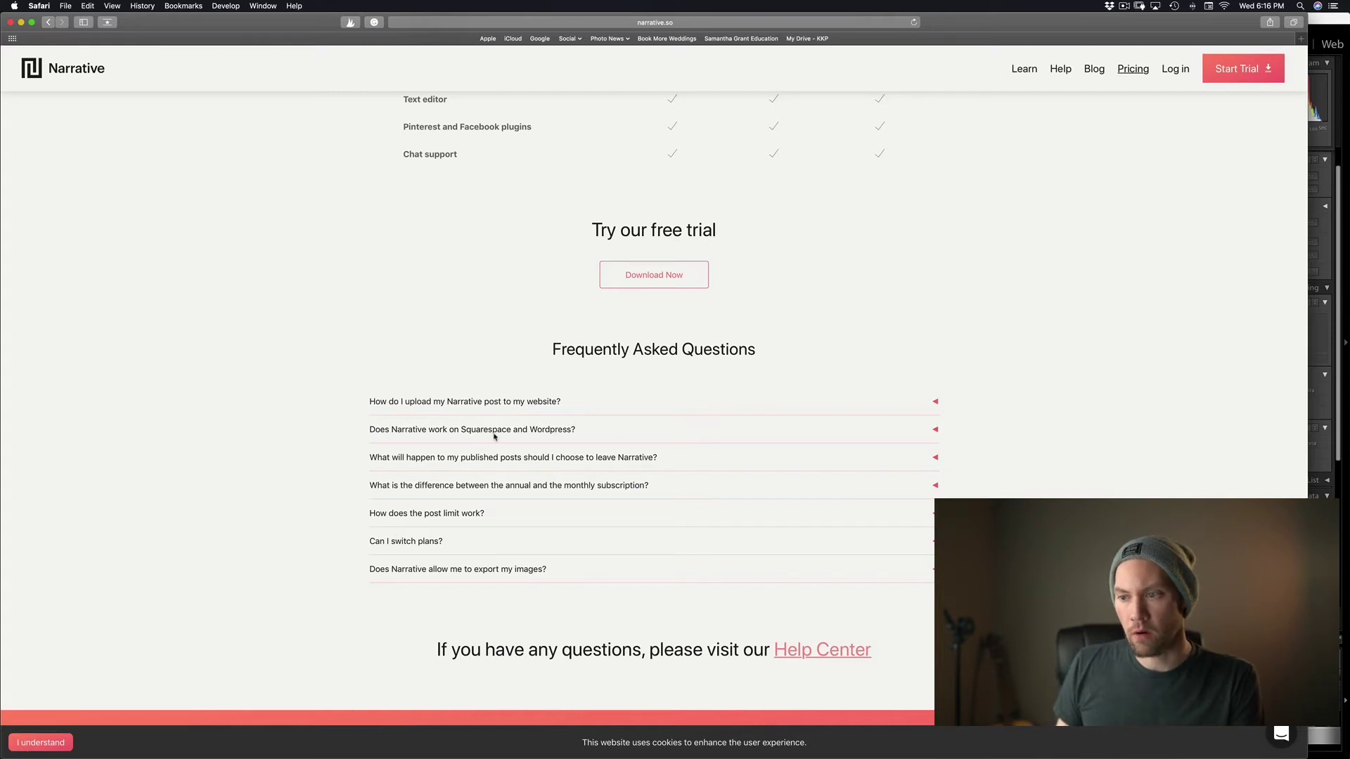
{"action": "scroll", "coordinate": [563, 440], "scroll_direction": "up", "scroll_amount": 15}
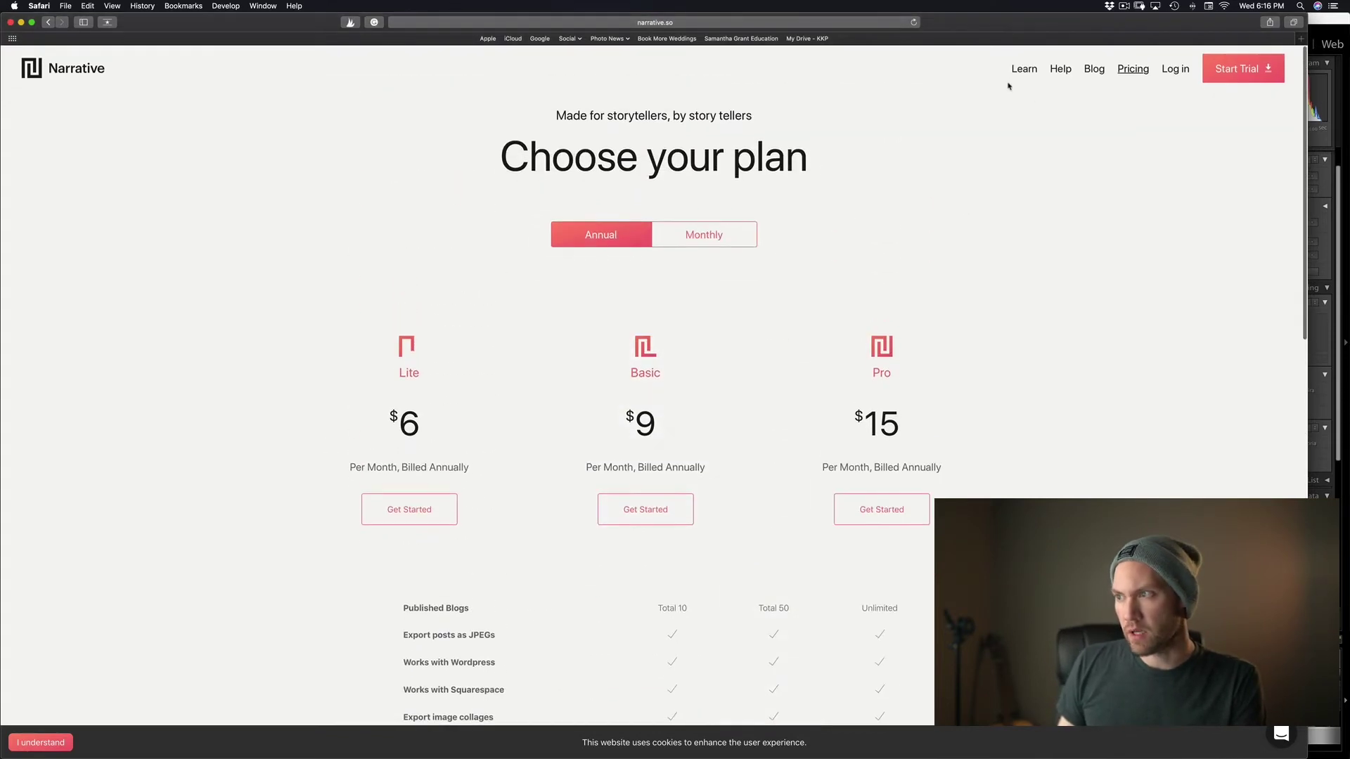
Return to the Narrative home page and look over the supported website platforms and the Trusted by section
{"action": "key", "text": "super+bracketleft"}
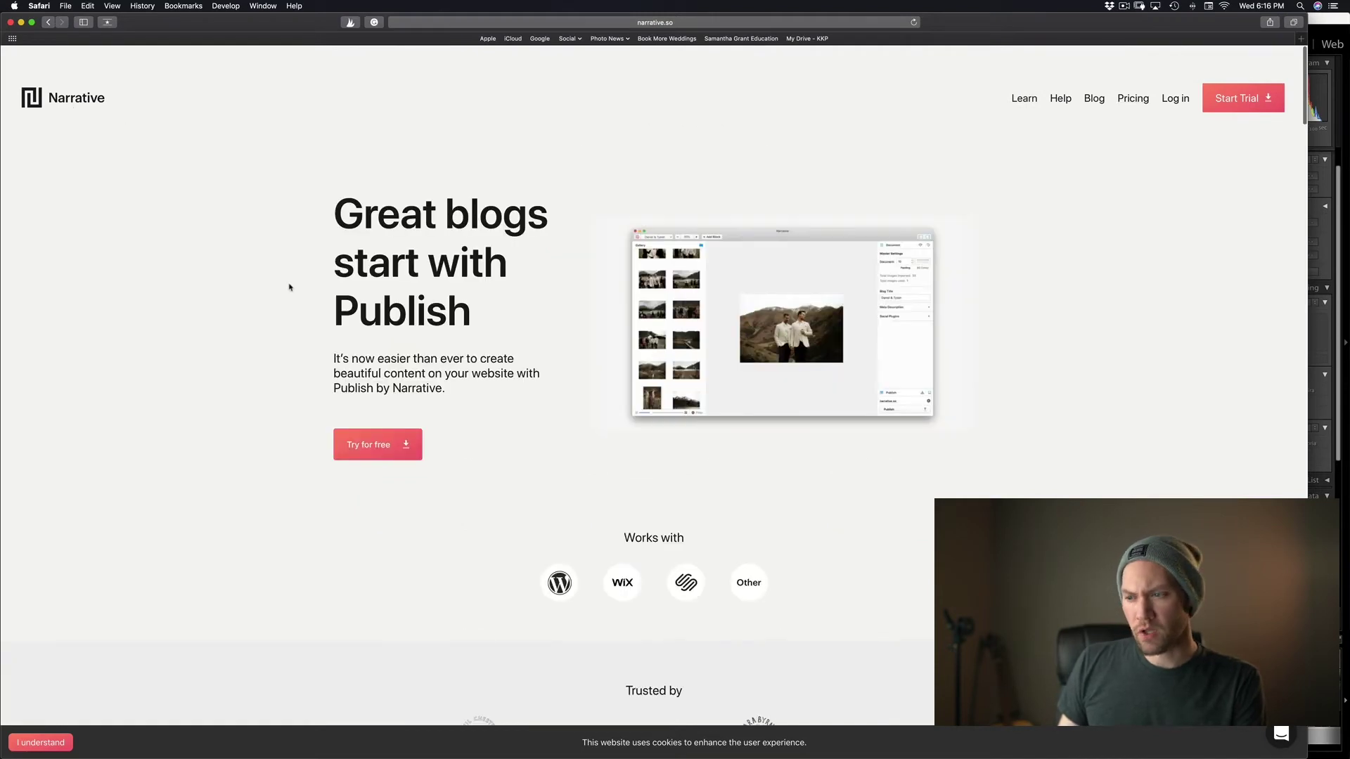
{"action": "scroll", "coordinate": [516, 452], "scroll_direction": "down", "scroll_amount": 4}
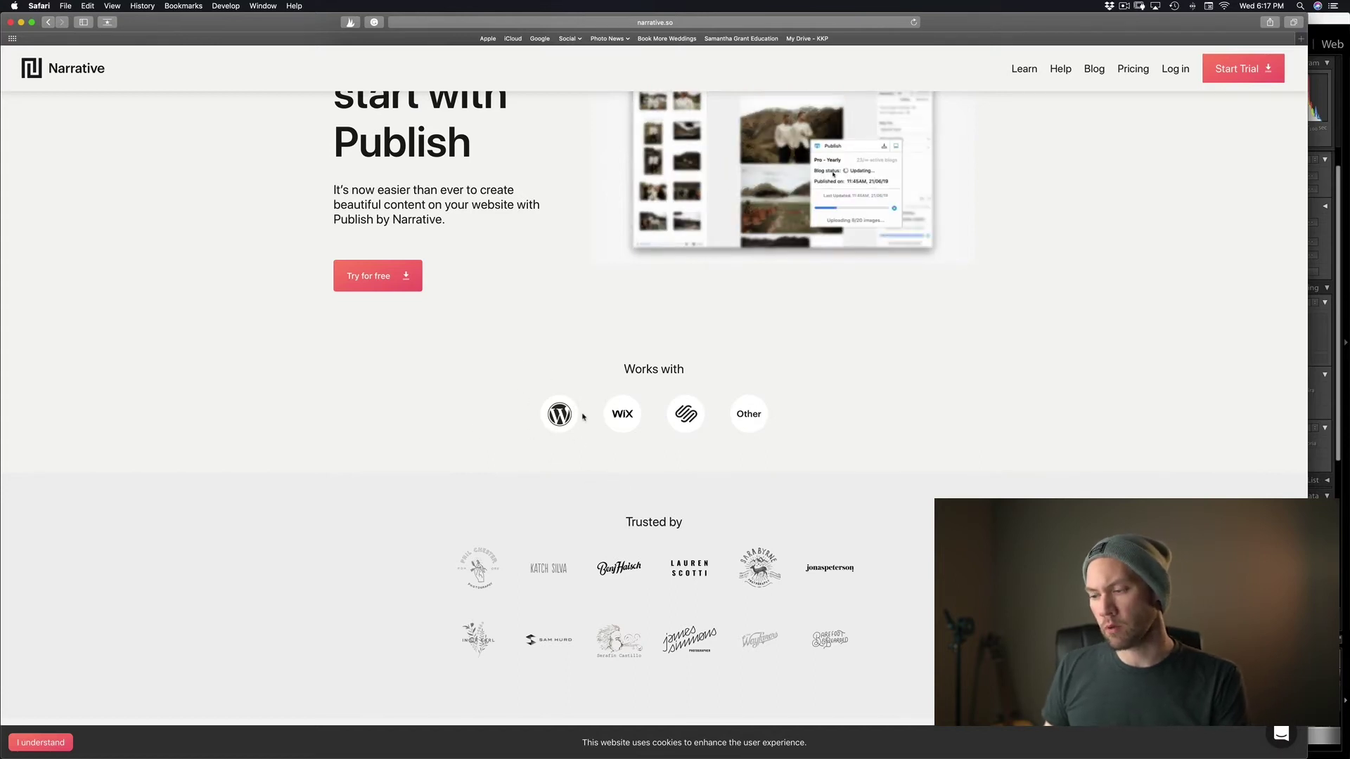
{"action": "scroll", "coordinate": [583, 417], "scroll_direction": "down", "scroll_amount": 2}
{"action": "scroll", "coordinate": [199, 412], "scroll_direction": "up", "scroll_amount": 5}
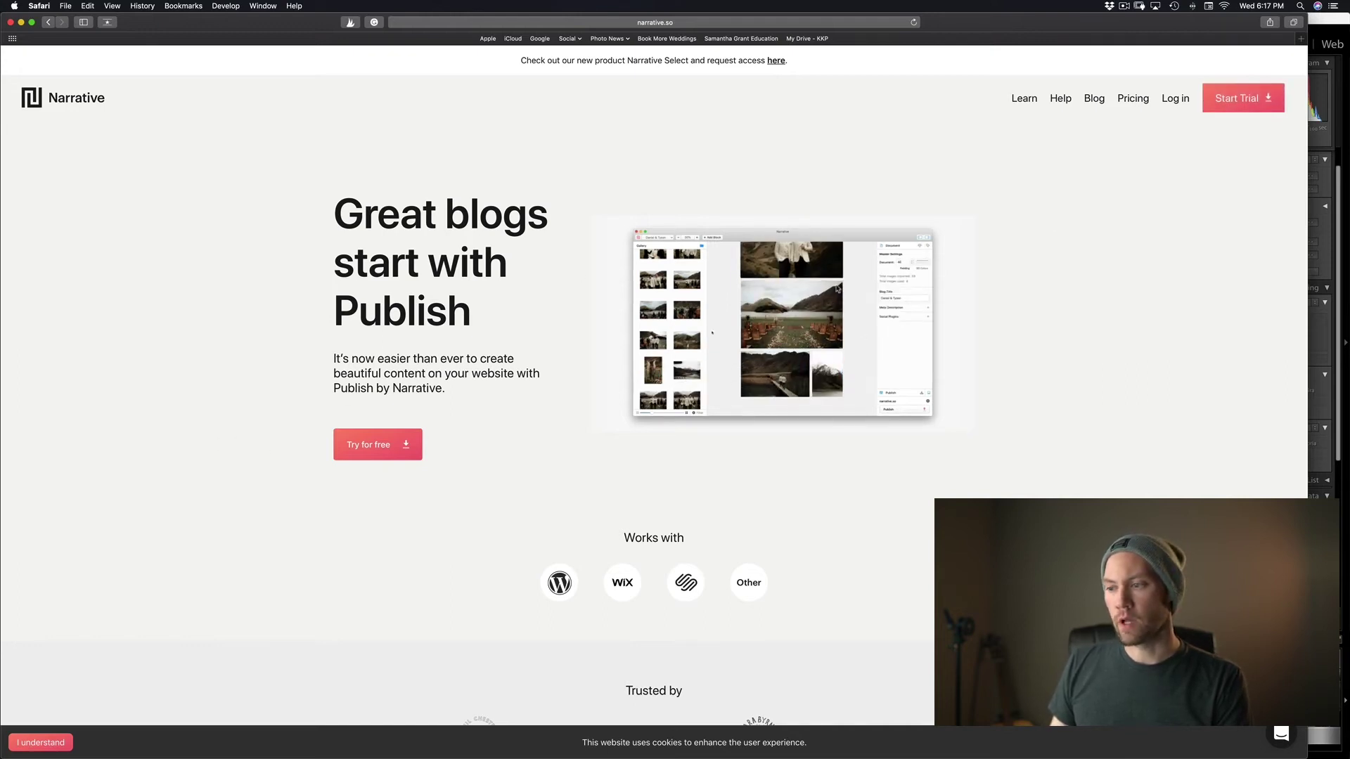
Switch to Narrative Publish and create a new post named after the couple, with their exported engagement photo folder as the source
{"action": "mouse_move", "coordinate": [906, 744]}
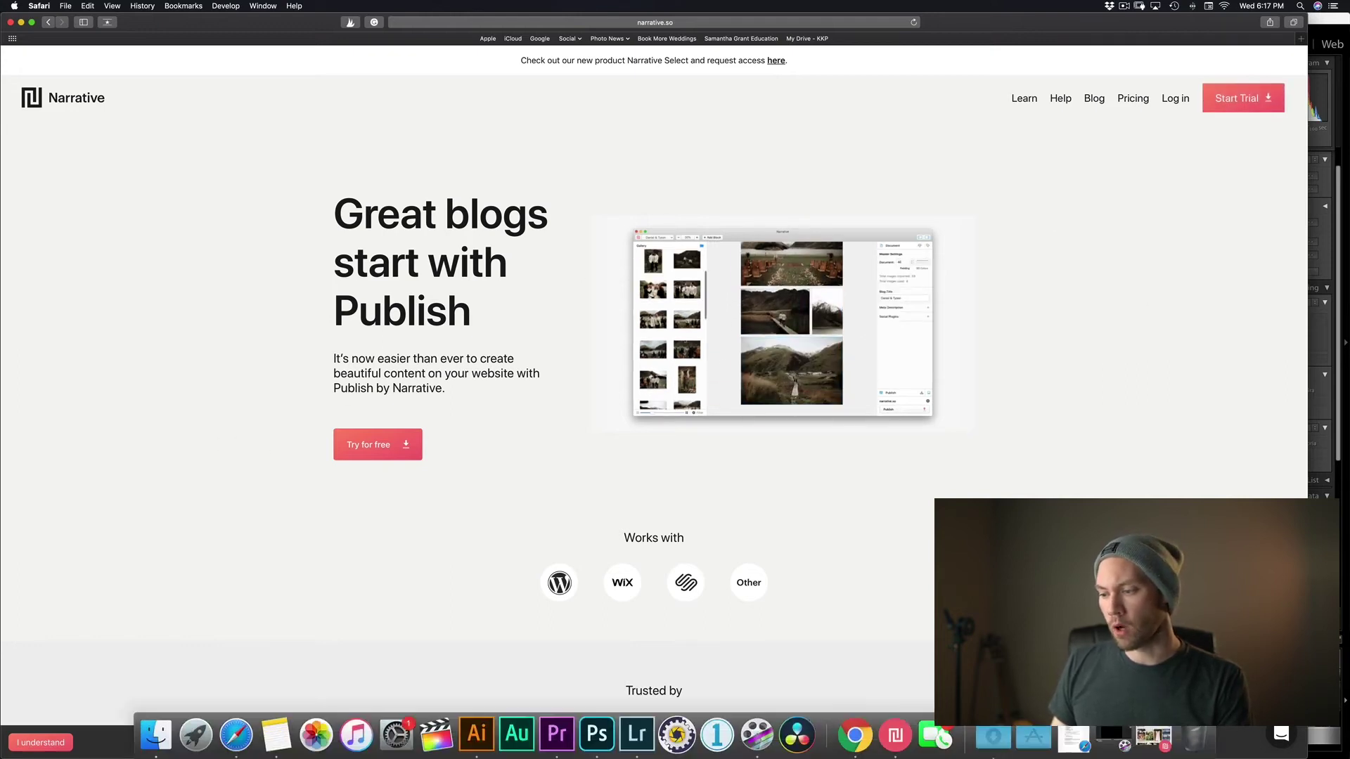
{"action": "left_click", "coordinate": [906, 744]}
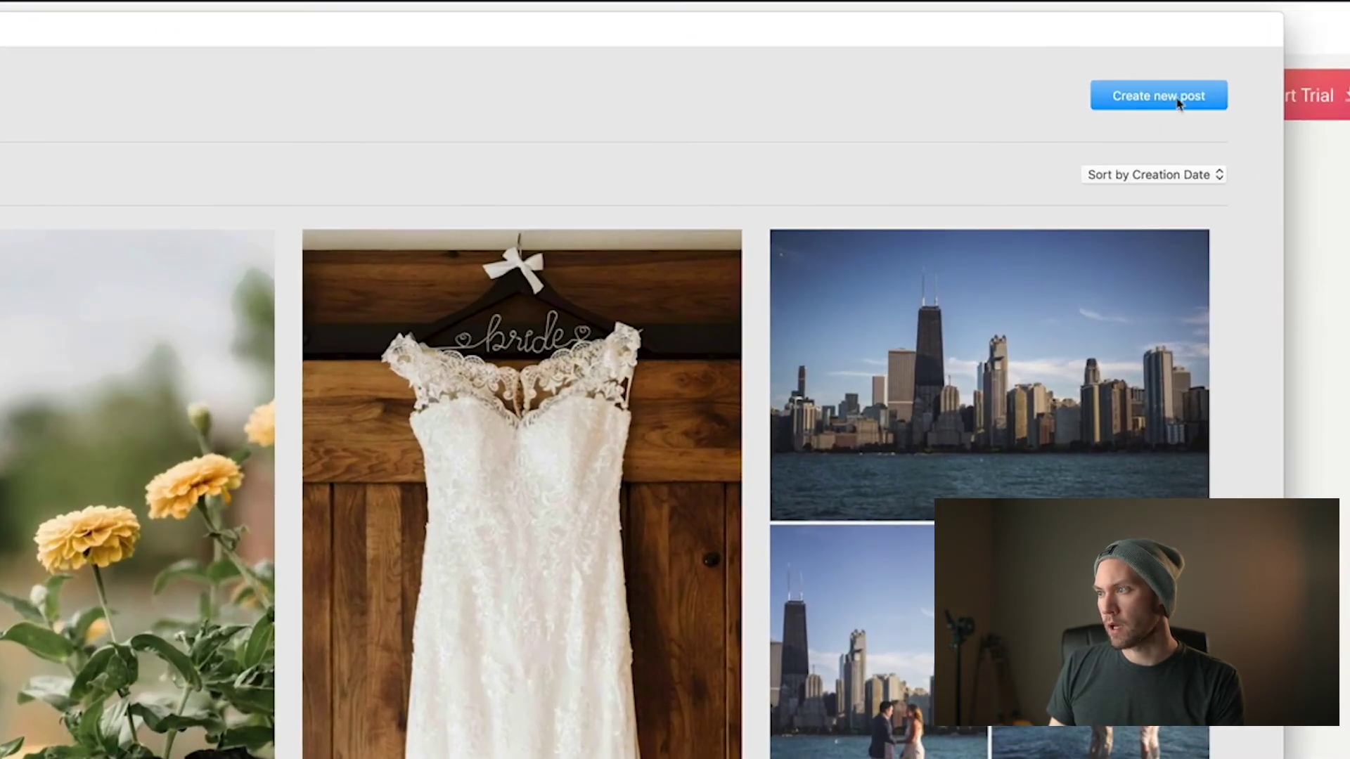
{"action": "left_click", "coordinate": [1131, 109]}
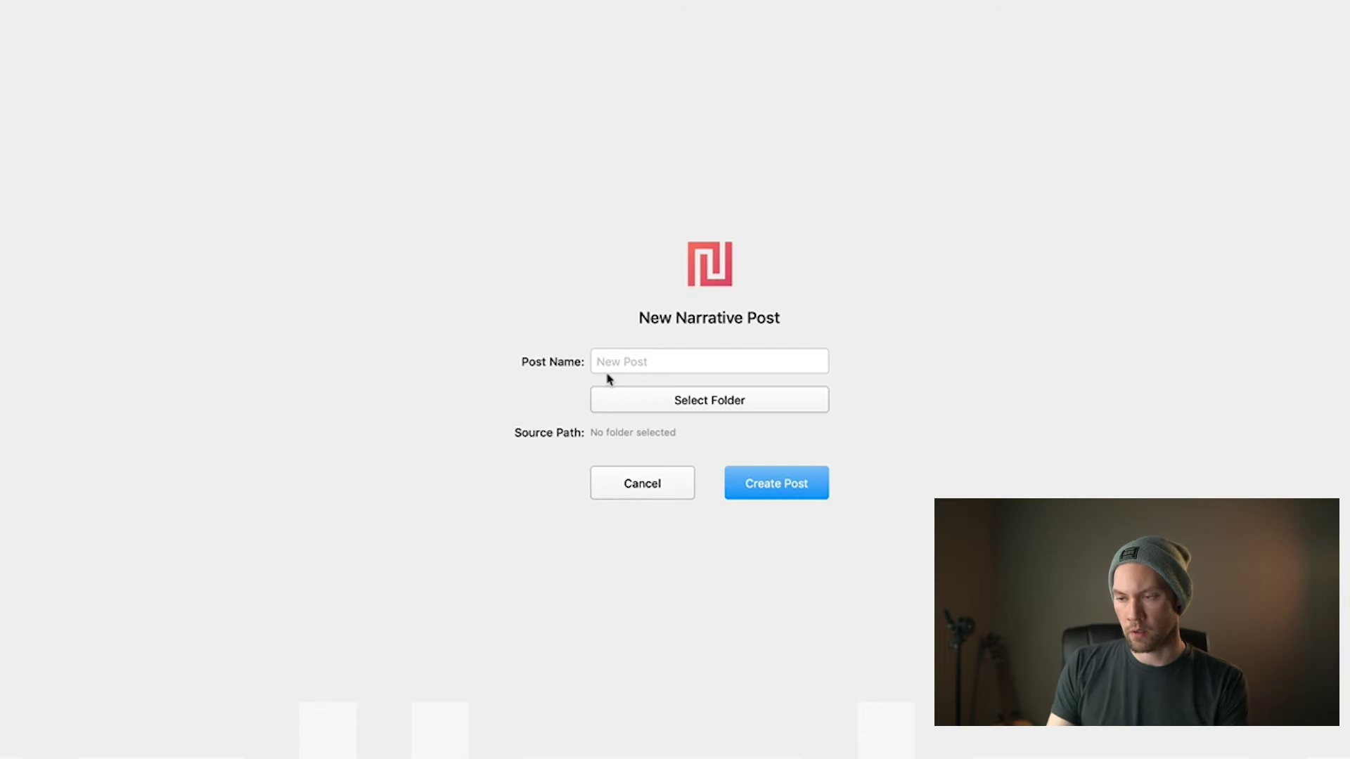
{"action": "type", "text": "Sarah &"}
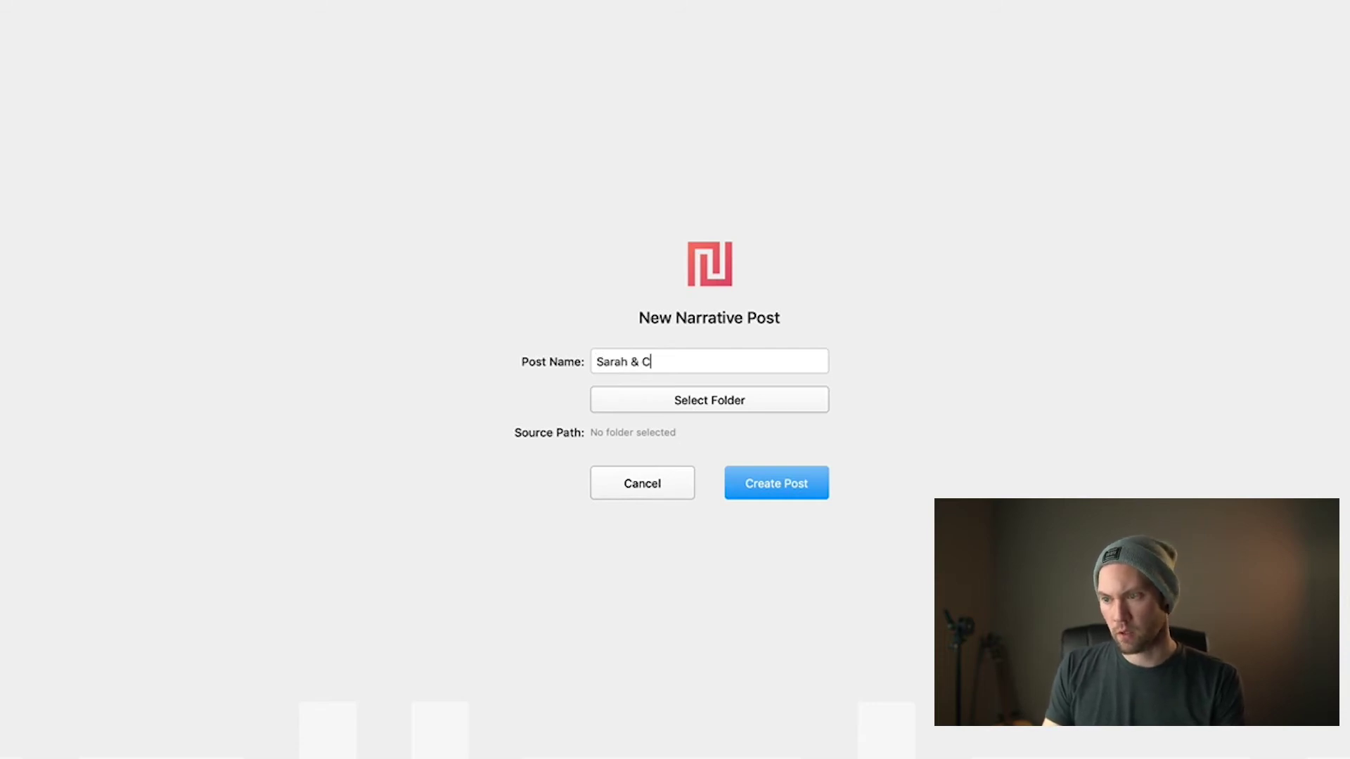
{"action": "type", "text": " Chris"}
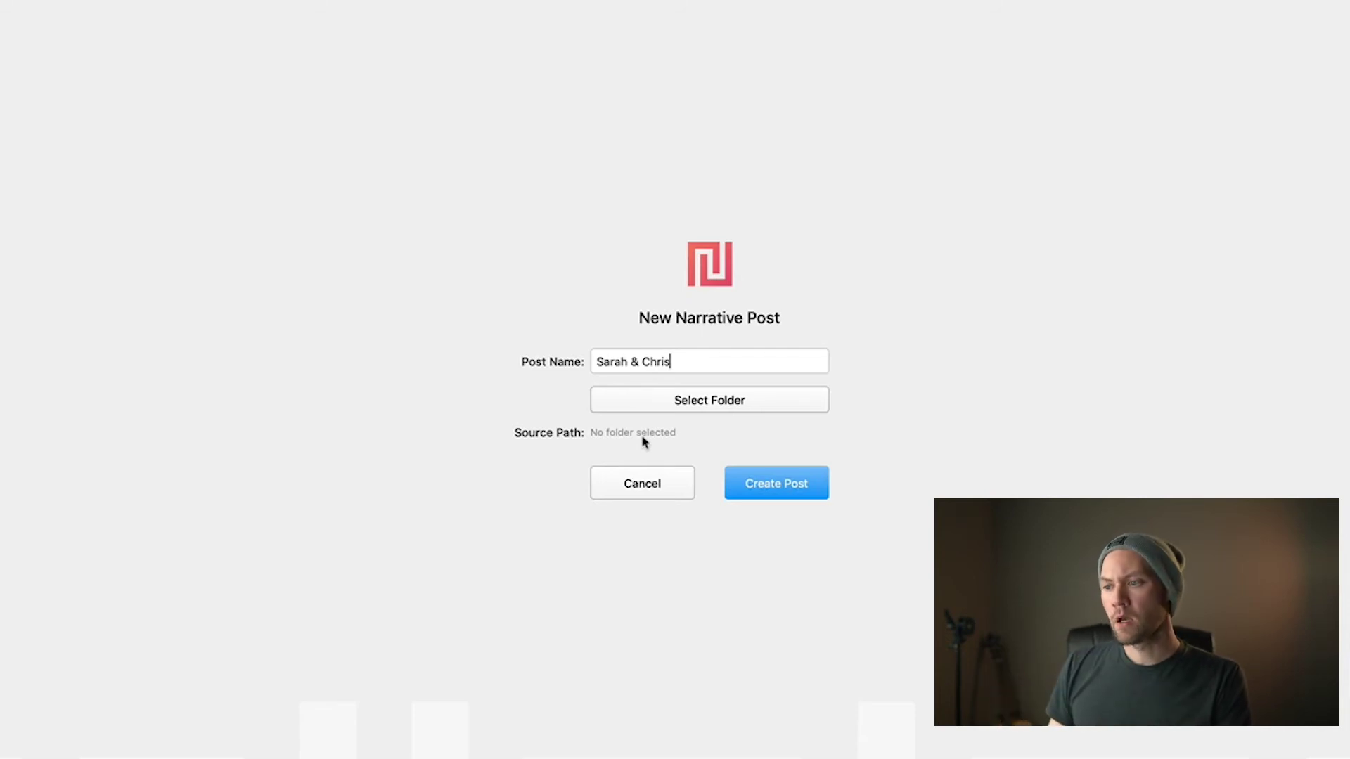
{"action": "left_click", "coordinate": [604, 408]}
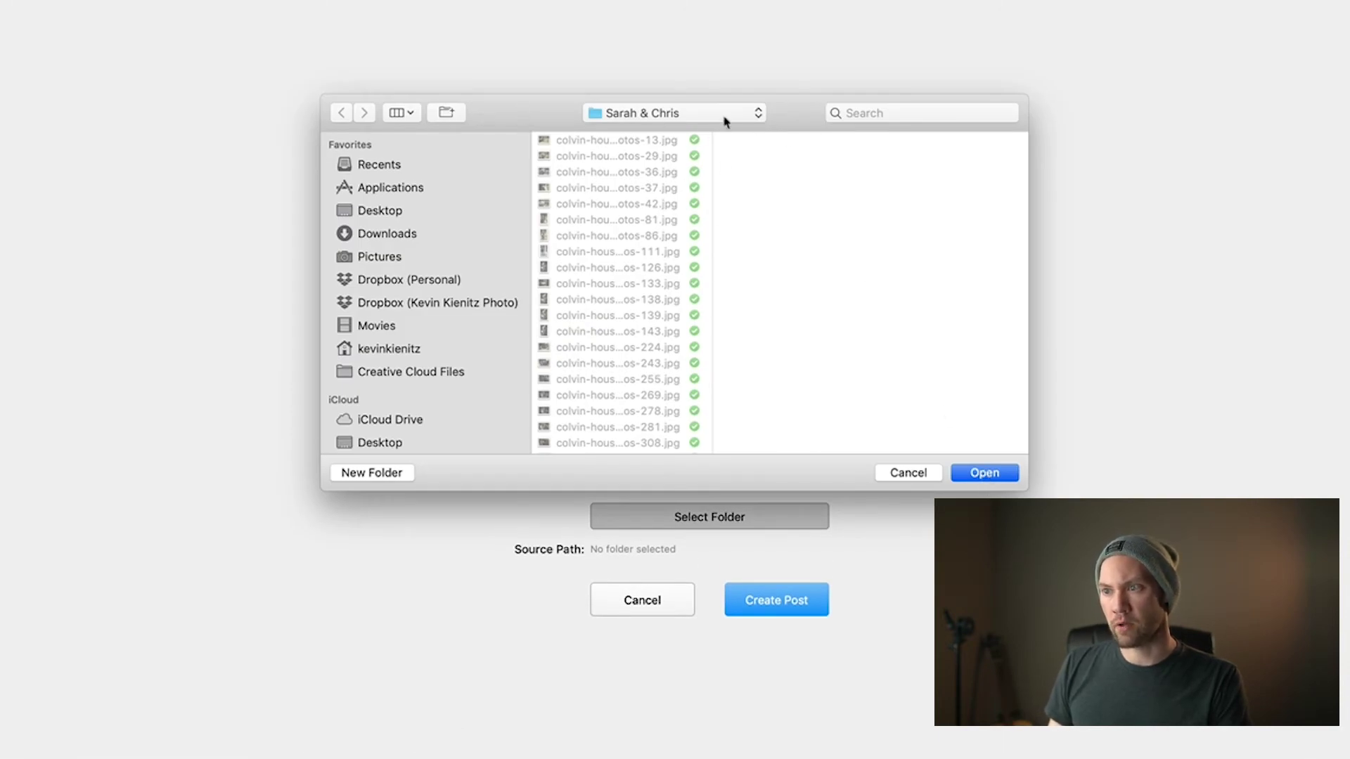
{"action": "left_click", "coordinate": [987, 472]}
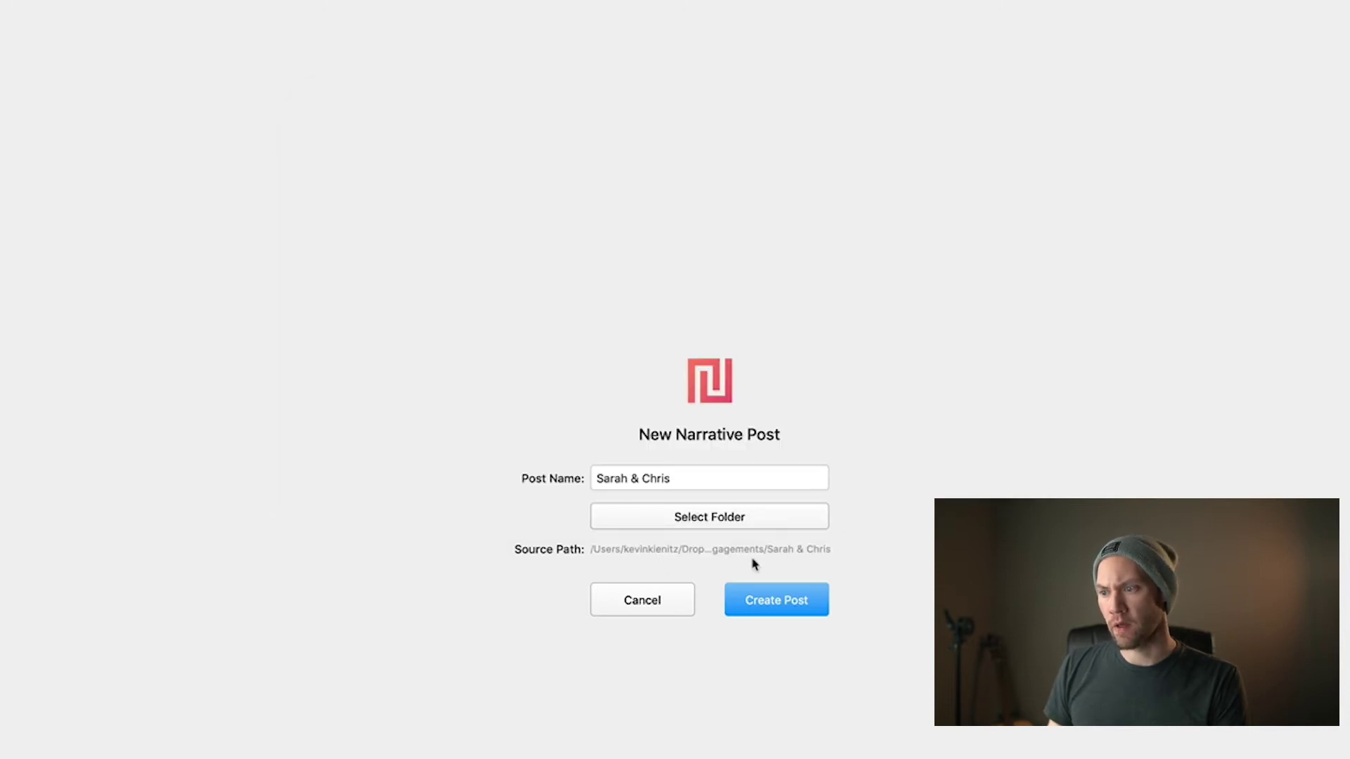
{"action": "left_click", "coordinate": [775, 600]}
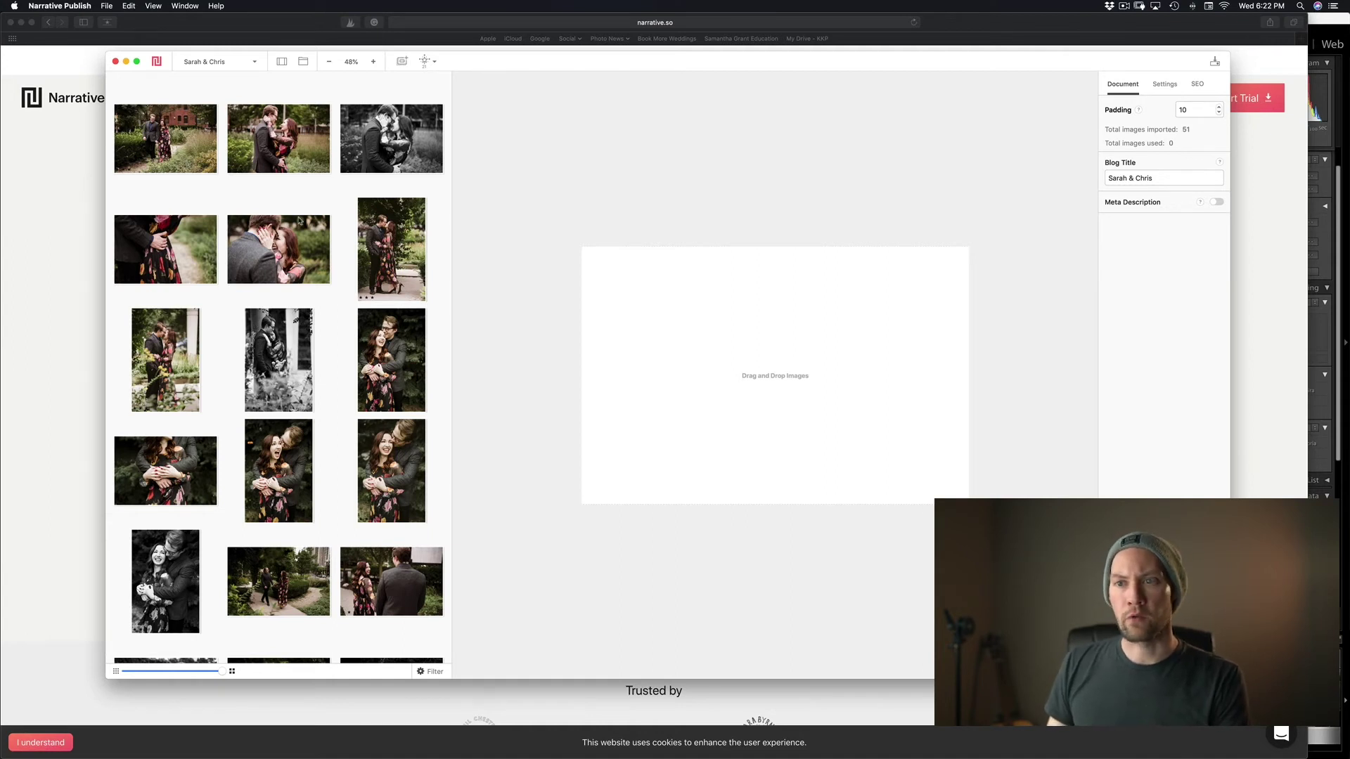
{"action": "left_click", "coordinate": [307, 63]}
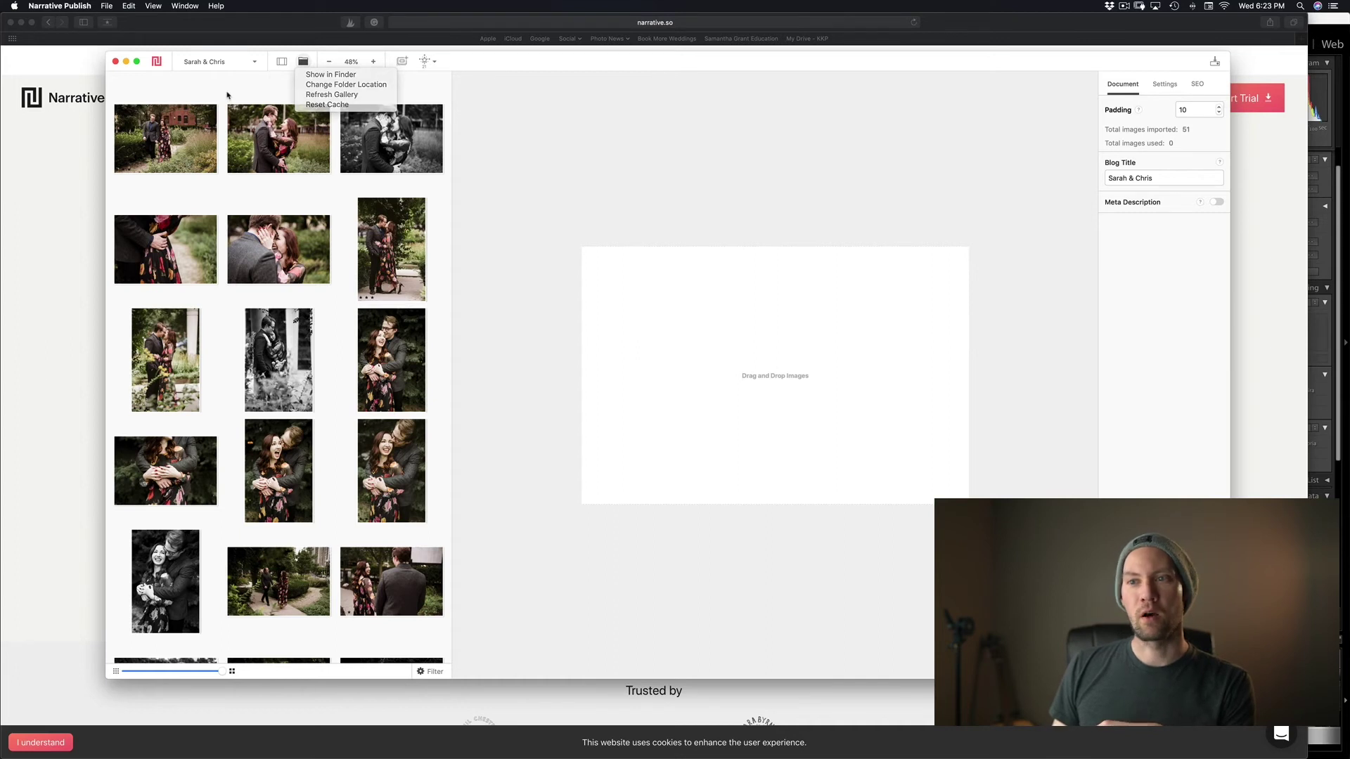
{"action": "left_click", "coordinate": [239, 118]}
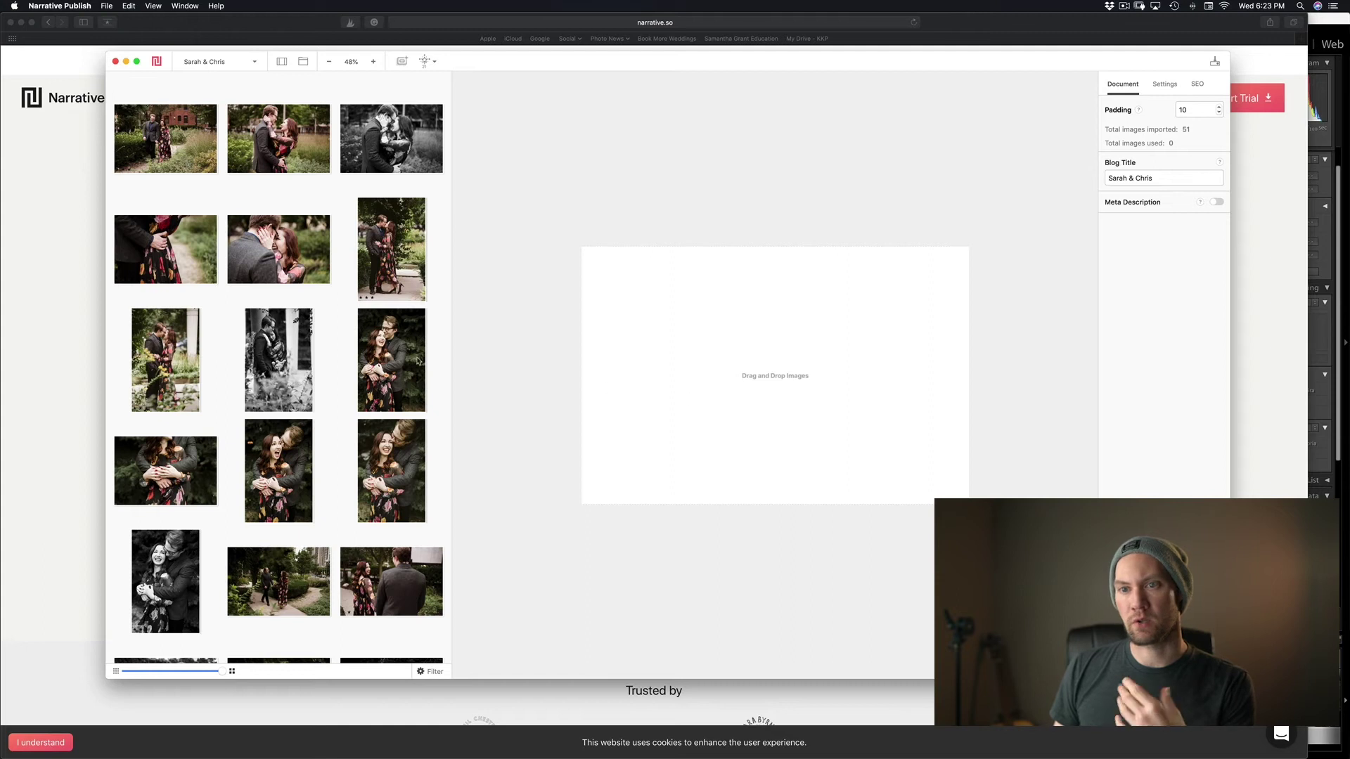
Stack the garden walking photo, the black-and-white close embrace and the vertical black-and-white portrait in the blog layout as separate full-width rows
{"action": "left_click_drag", "start_coordinate": [165, 139], "coordinate": [700, 357]}
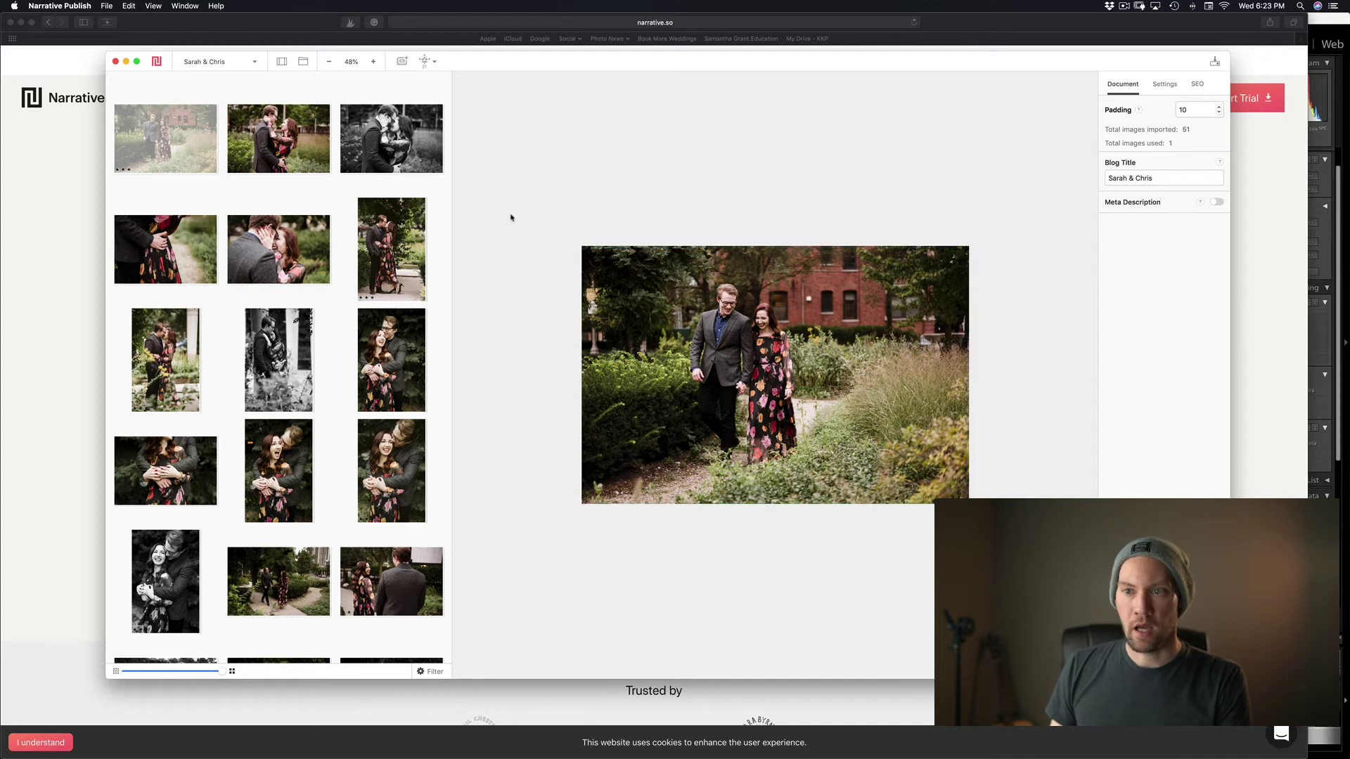
{"action": "left_click_drag", "start_coordinate": [391, 139], "coordinate": [744, 524]}
{"action": "scroll", "coordinate": [747, 394], "scroll_direction": "down", "scroll_amount": 2}
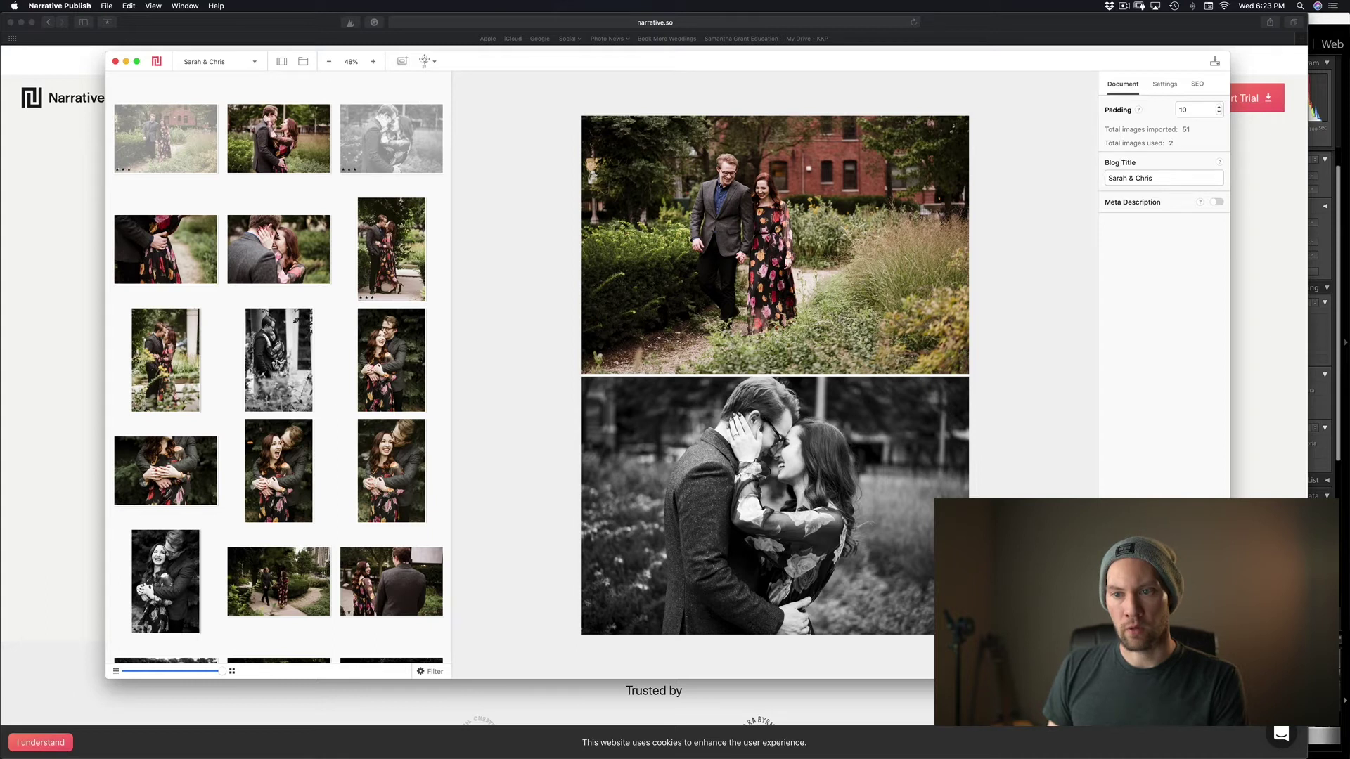
{"action": "left_click_drag", "start_coordinate": [276, 362], "coordinate": [806, 630]}
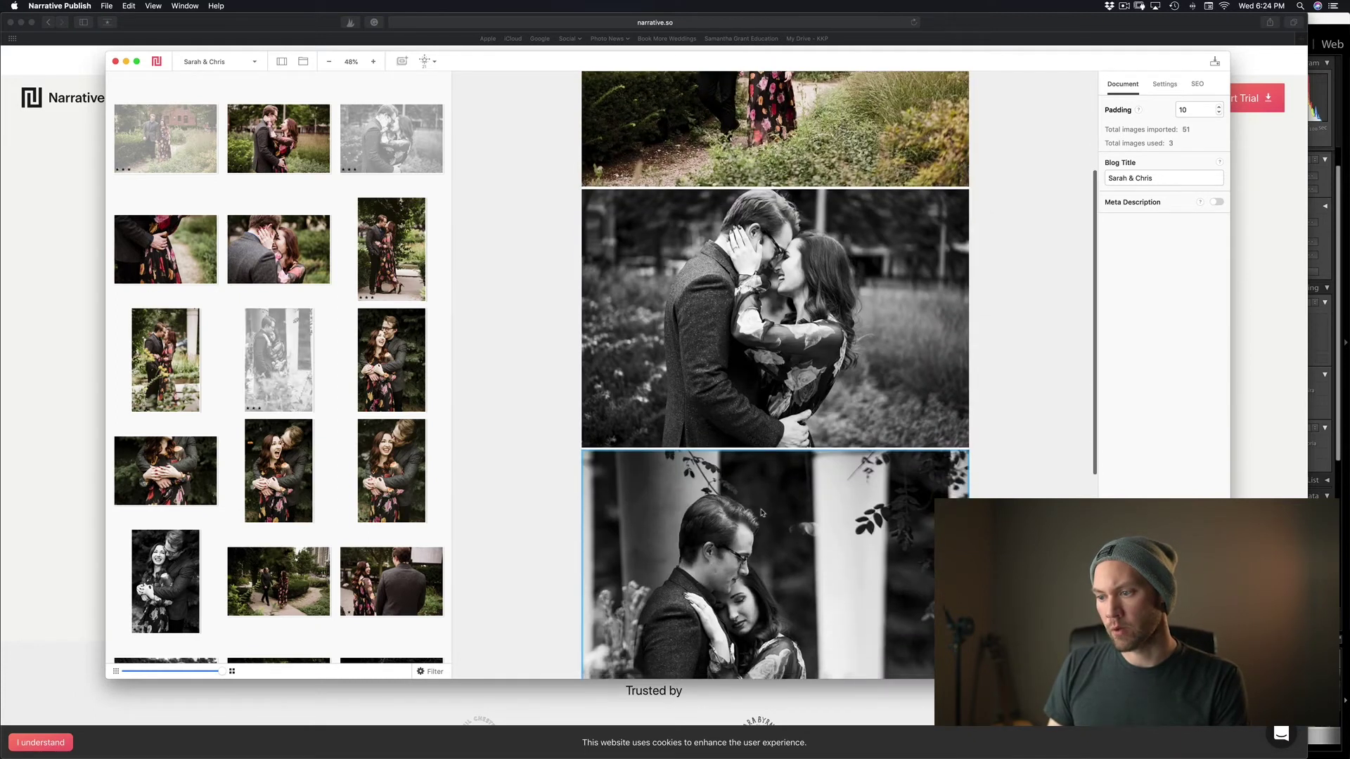
{"action": "scroll", "coordinate": [761, 513], "scroll_direction": "down", "scroll_amount": 5}
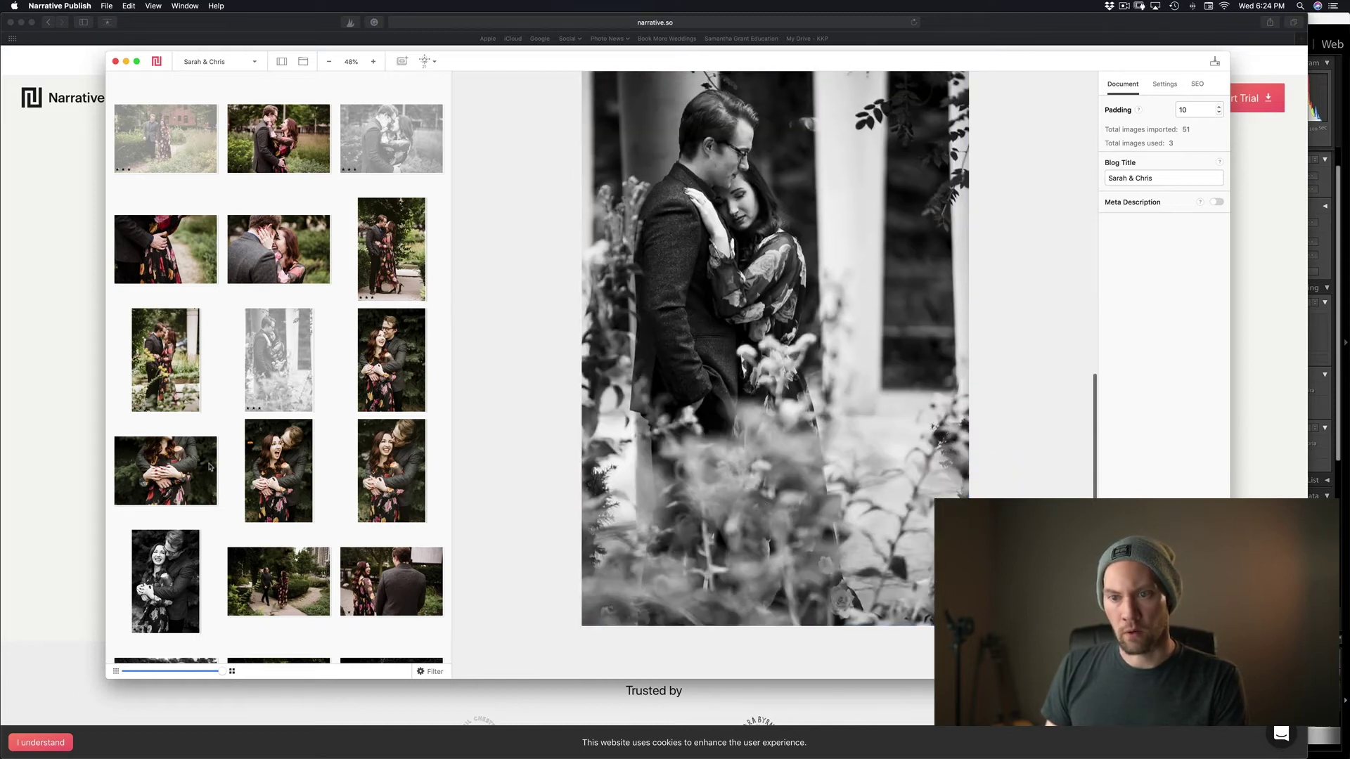
Place the vertical colour garden photo to the right of the vertical black-and-white portrait in the same row
{"action": "left_click_drag", "start_coordinate": [165, 359], "coordinate": [973, 298]}
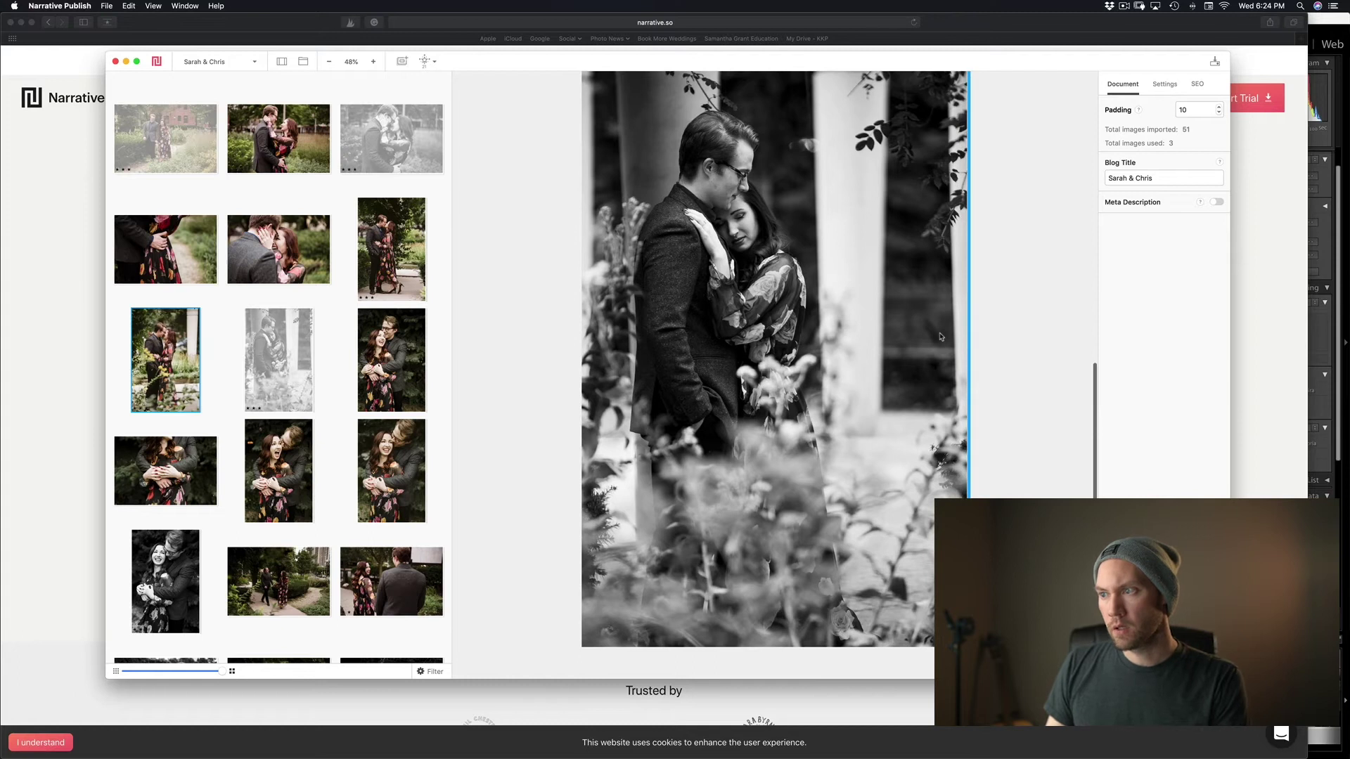
{"action": "left_click_drag", "start_coordinate": [165, 360], "coordinate": [963, 473]}
{"action": "scroll", "coordinate": [985, 432], "scroll_direction": "down", "scroll_amount": 1}
Add the vertical photo of the laughing couple between the two portraits and move it to its own full-width row below them
{"action": "left_click_drag", "start_coordinate": [396, 373], "coordinate": [810, 479]}
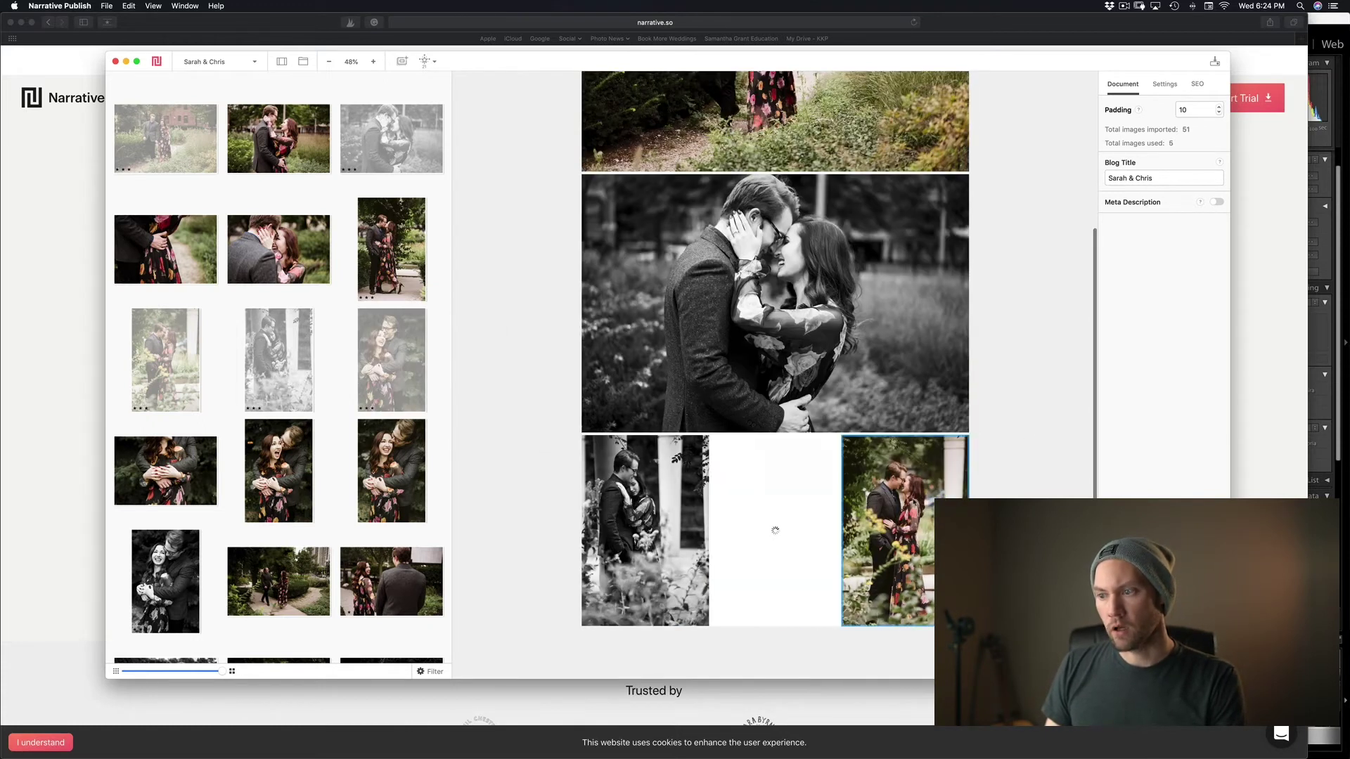
{"action": "scroll", "coordinate": [807, 502], "scroll_direction": "up", "scroll_amount": 1}
{"action": "left_click_drag", "start_coordinate": [764, 505], "coordinate": [744, 626]}
{"action": "scroll", "coordinate": [844, 521], "scroll_direction": "down", "scroll_amount": 3}
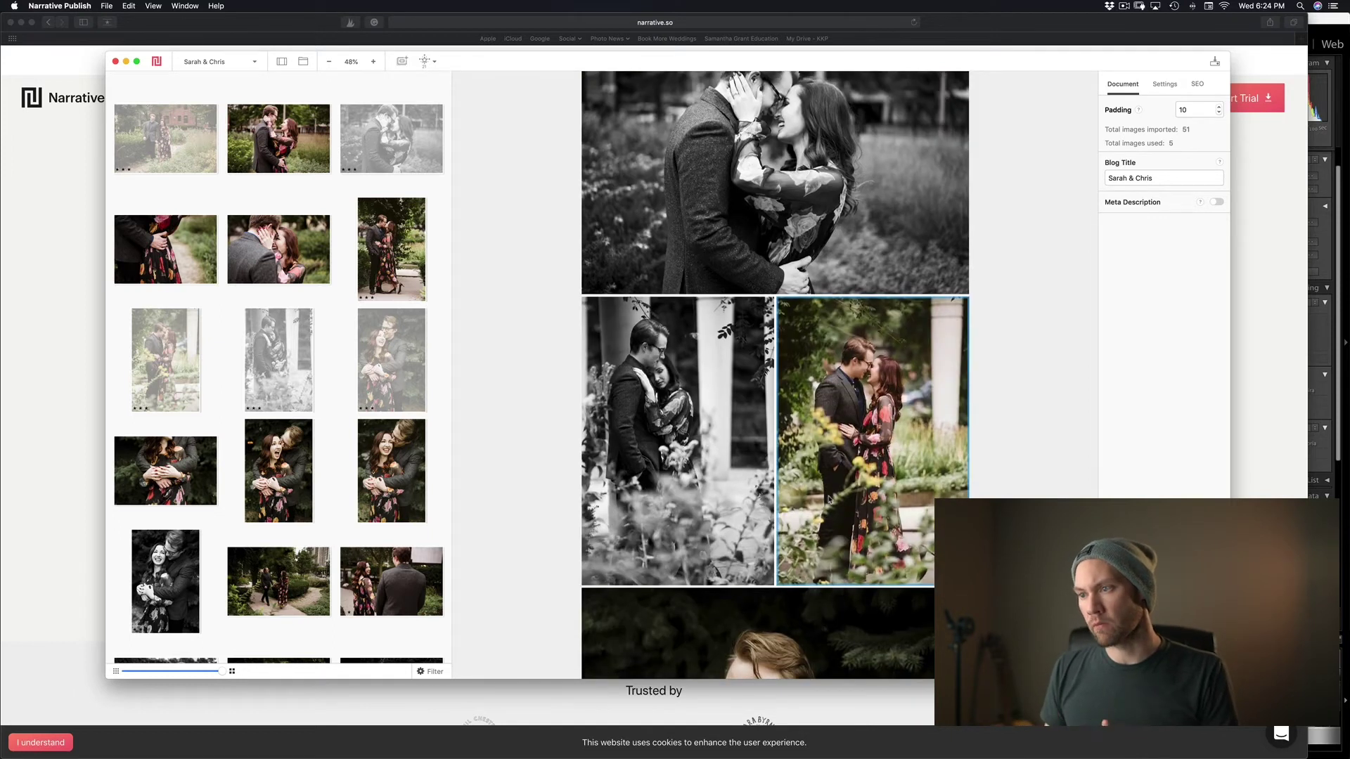
{"action": "scroll", "coordinate": [830, 499], "scroll_direction": "down", "scroll_amount": 10}
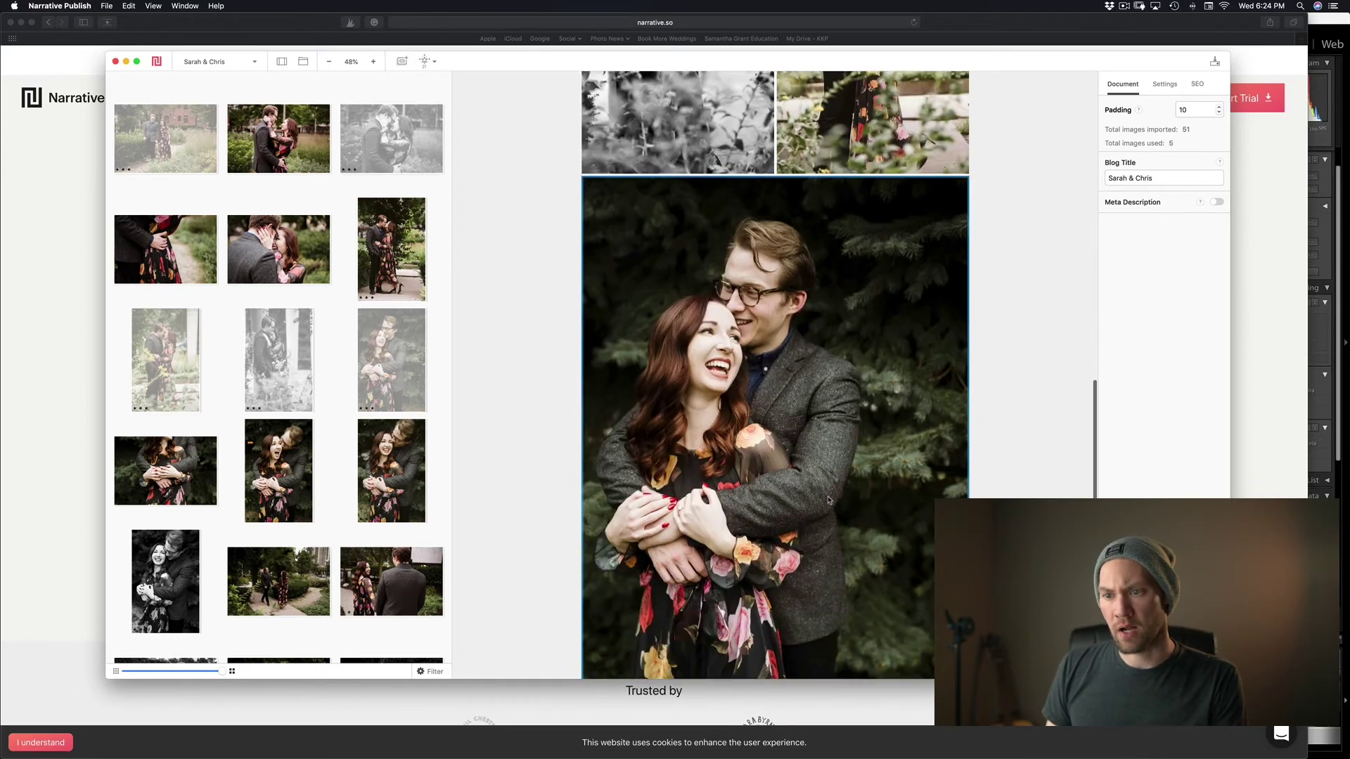
Add the horizontal hand-on-face close-up and the horizontal waist-level photo as two full-width rows at the end of the post
{"action": "scroll", "coordinate": [335, 353], "scroll_direction": "down", "scroll_amount": 5}
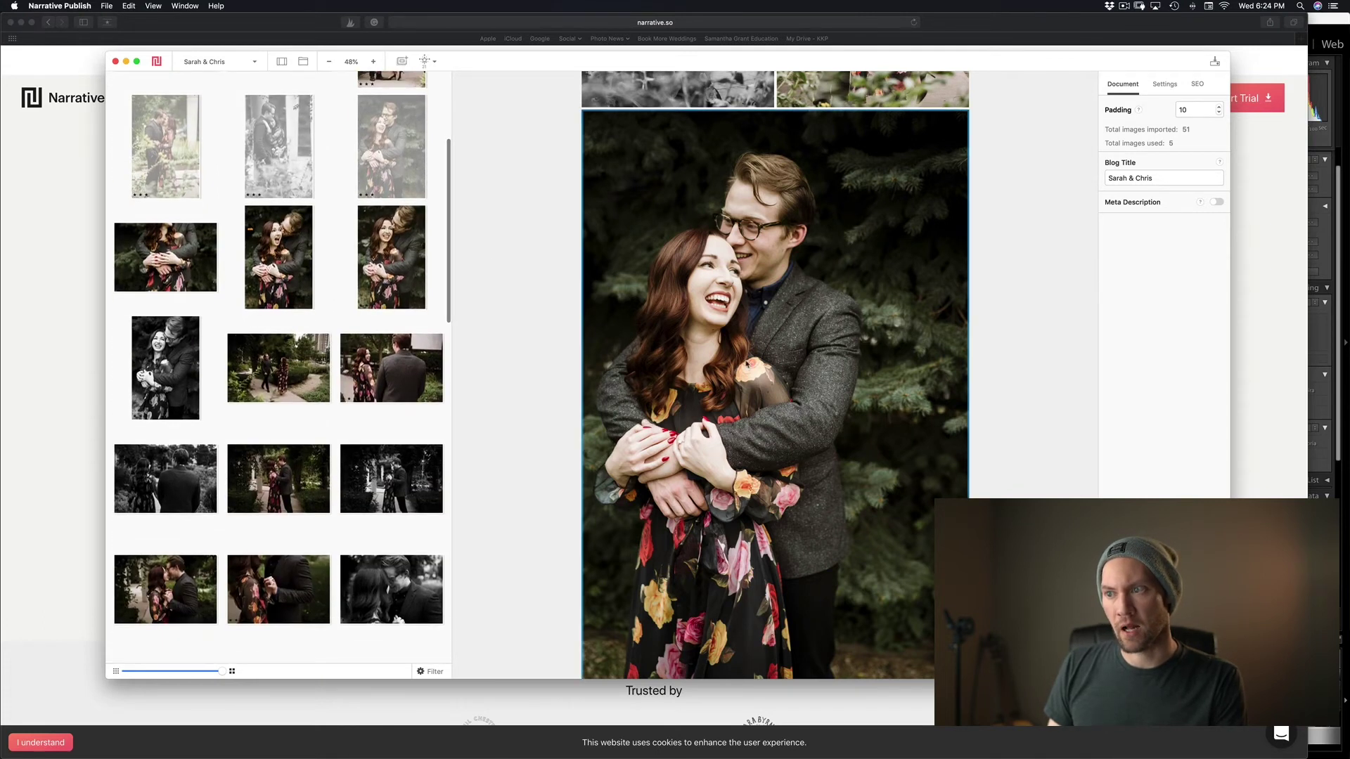
{"action": "scroll", "coordinate": [536, 289], "scroll_direction": "down", "scroll_amount": 2}
{"action": "scroll", "coordinate": [308, 298], "scroll_direction": "up", "scroll_amount": 6}
{"action": "left_click_drag", "start_coordinate": [273, 255], "coordinate": [696, 626]}
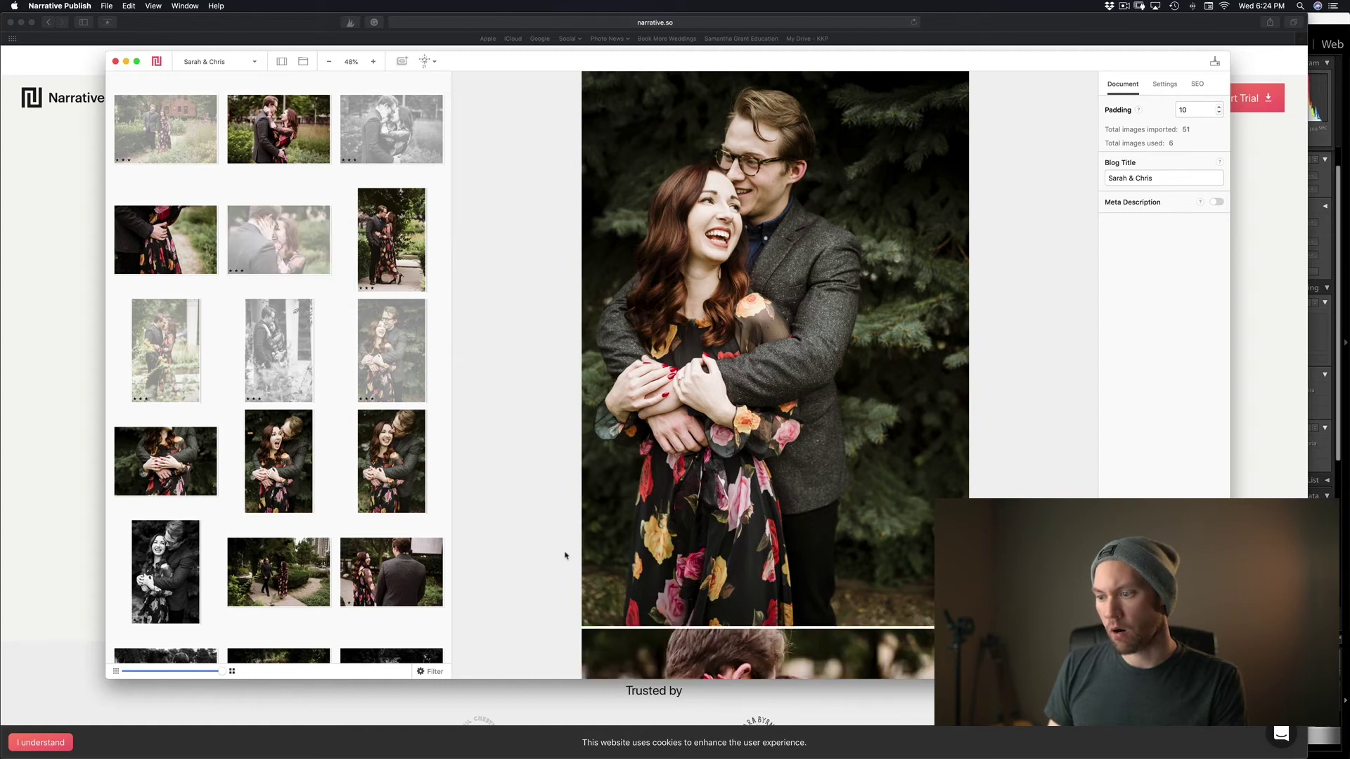
{"action": "scroll", "coordinate": [767, 547], "scroll_direction": "down", "scroll_amount": 5}
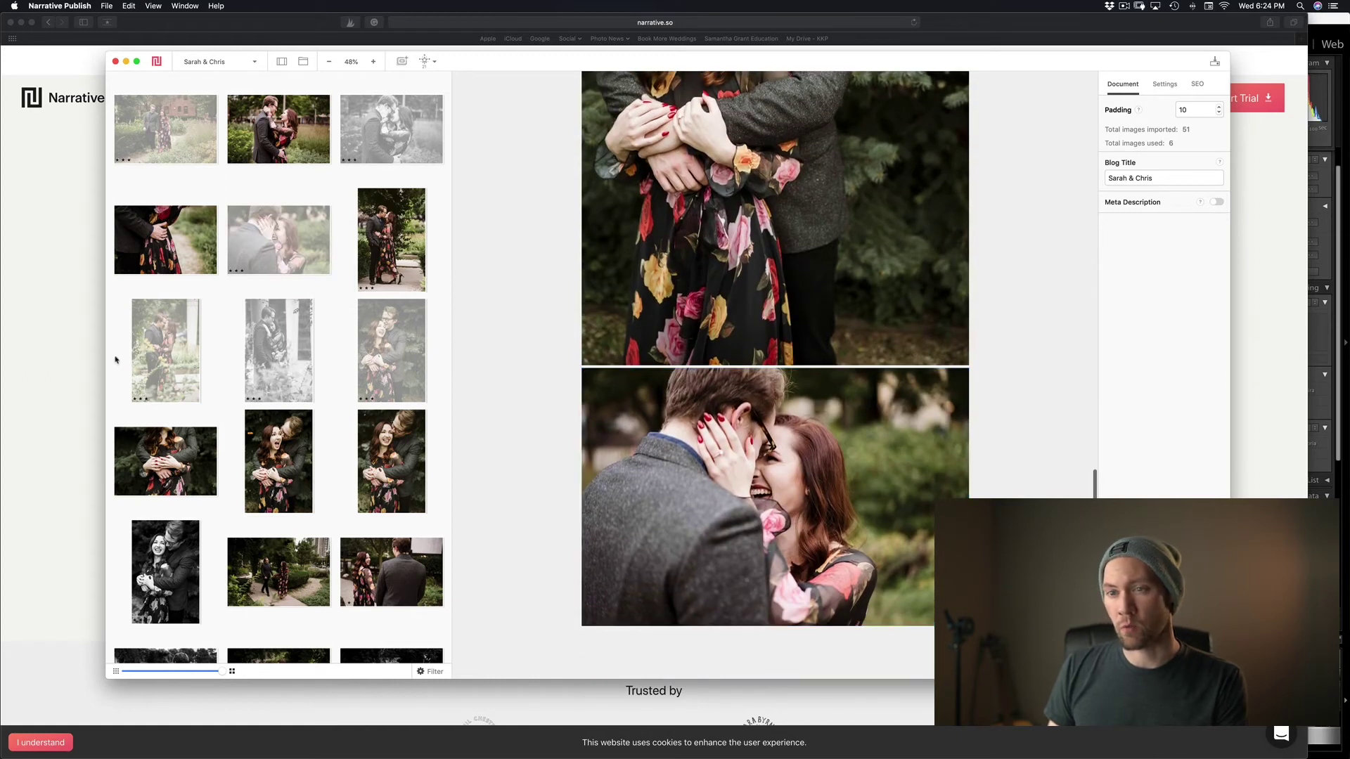
{"action": "left_click_drag", "start_coordinate": [164, 242], "coordinate": [763, 557]}
{"action": "scroll", "coordinate": [763, 557], "scroll_direction": "down", "scroll_amount": 5}
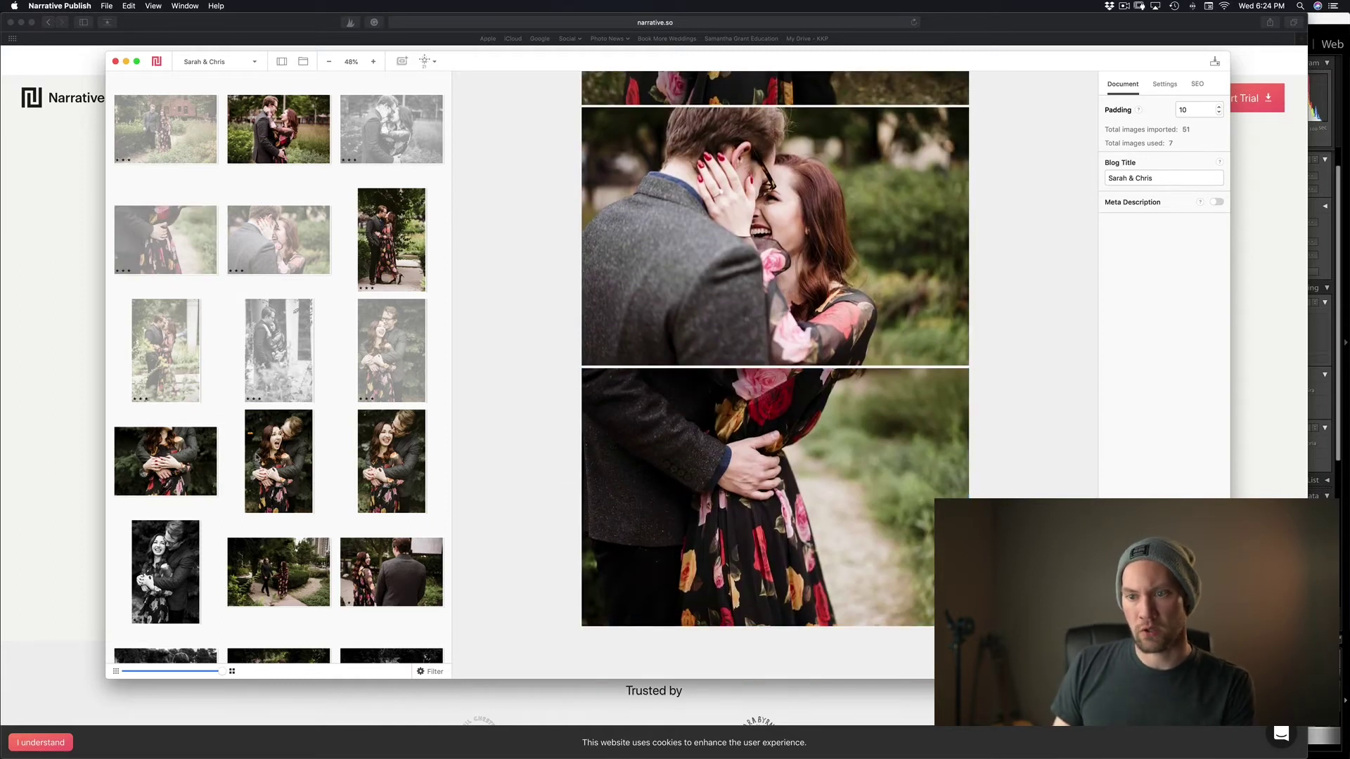
Add the two vertical photos of the couple laughing against the evergreens side by side in a new row at the end
{"action": "scroll", "coordinate": [249, 461], "scroll_direction": "down", "scroll_amount": 2}
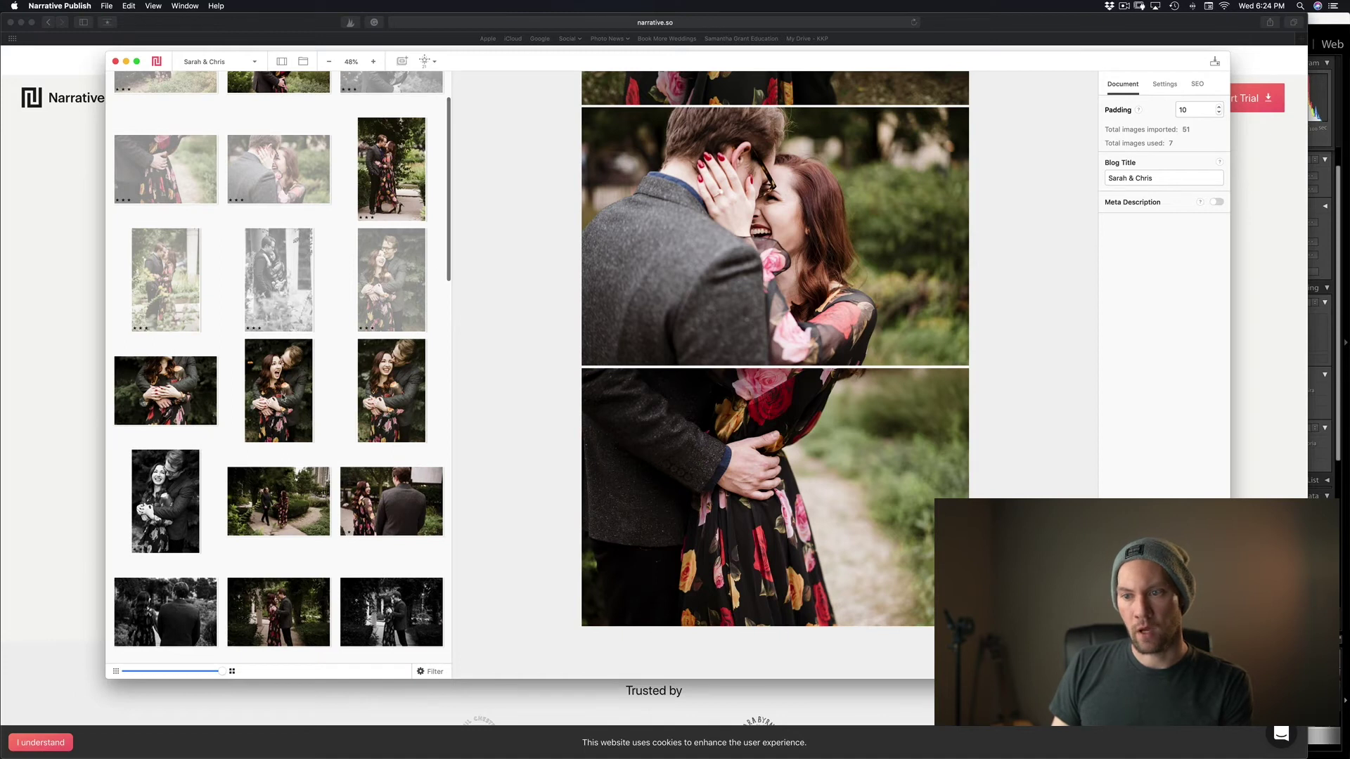
{"action": "left_click_drag", "start_coordinate": [355, 397], "coordinate": [645, 628]}
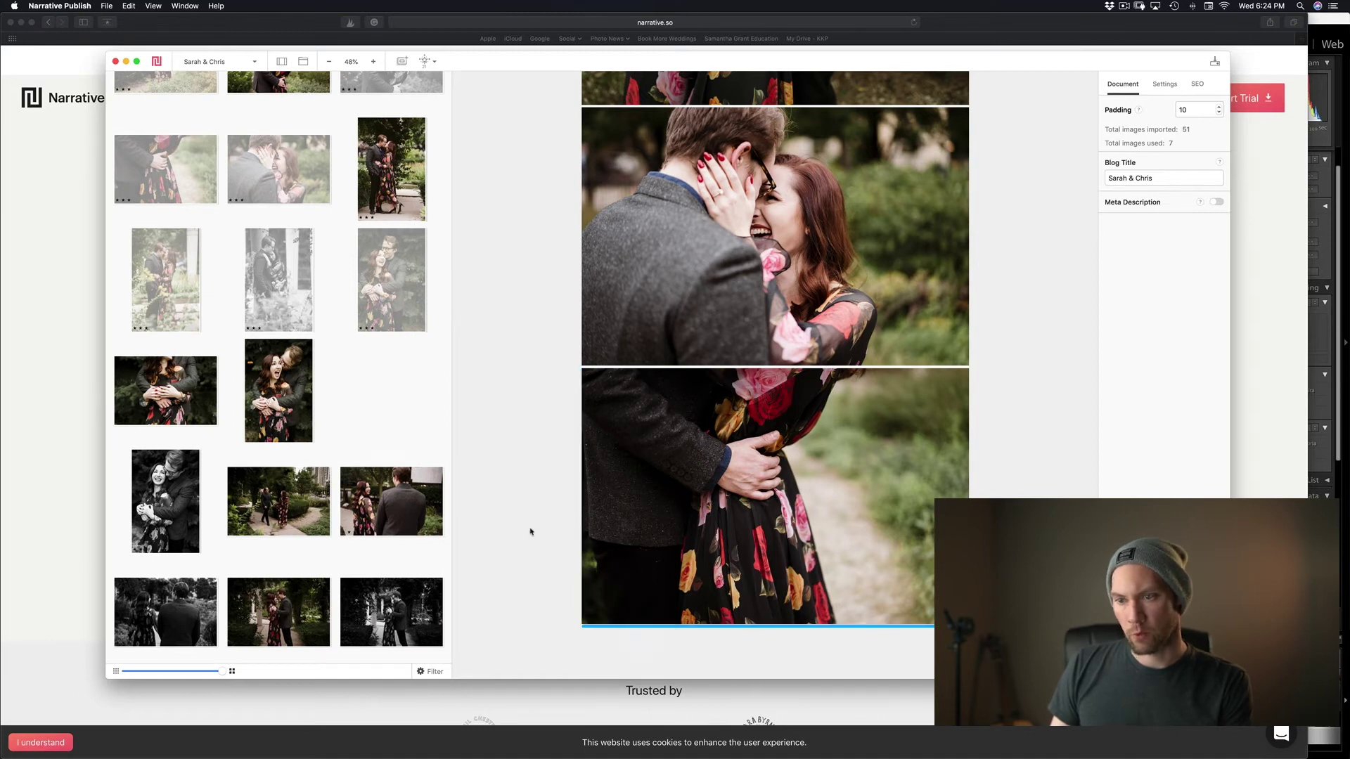
{"action": "left_click_drag", "start_coordinate": [531, 532], "coordinate": [531, 533]}
{"action": "scroll", "coordinate": [753, 612], "scroll_direction": "down", "scroll_amount": 5}
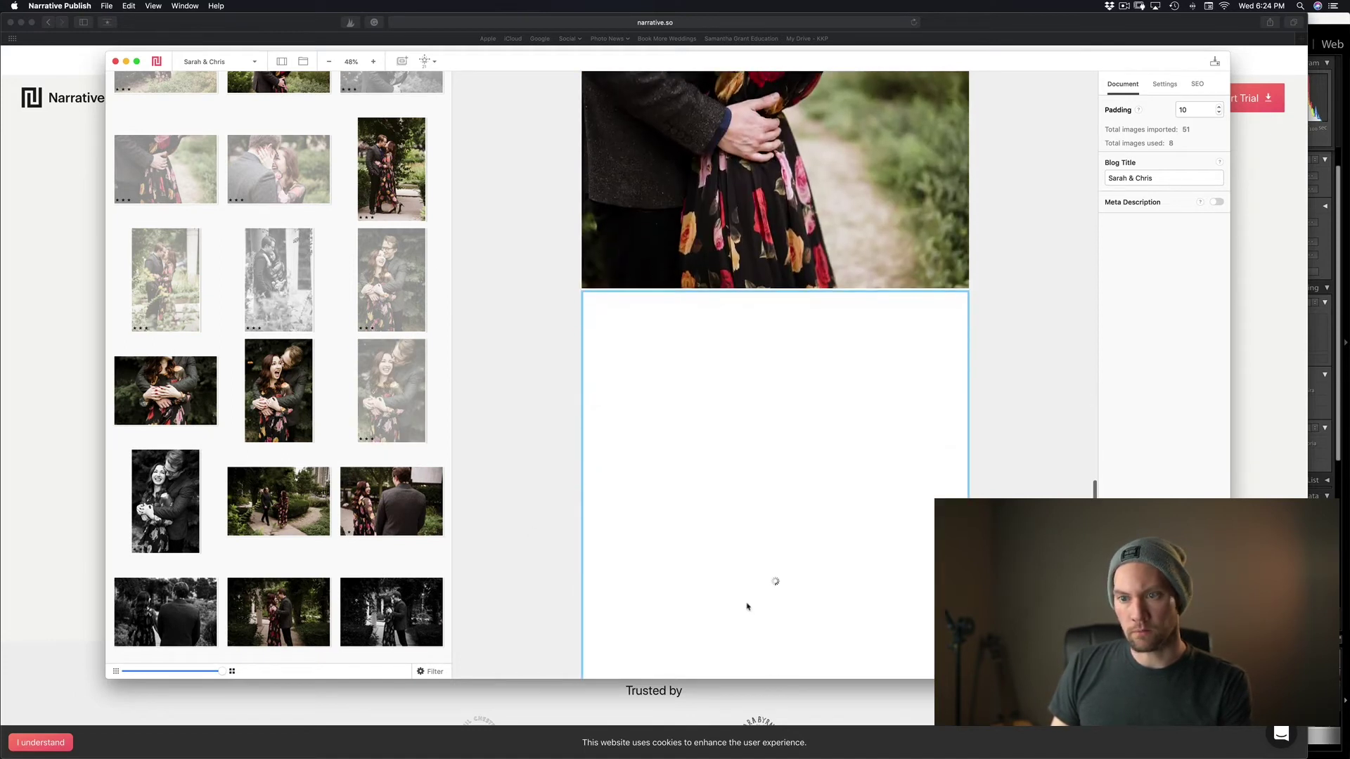
{"action": "left_click_drag", "start_coordinate": [278, 390], "coordinate": [1012, 415]}
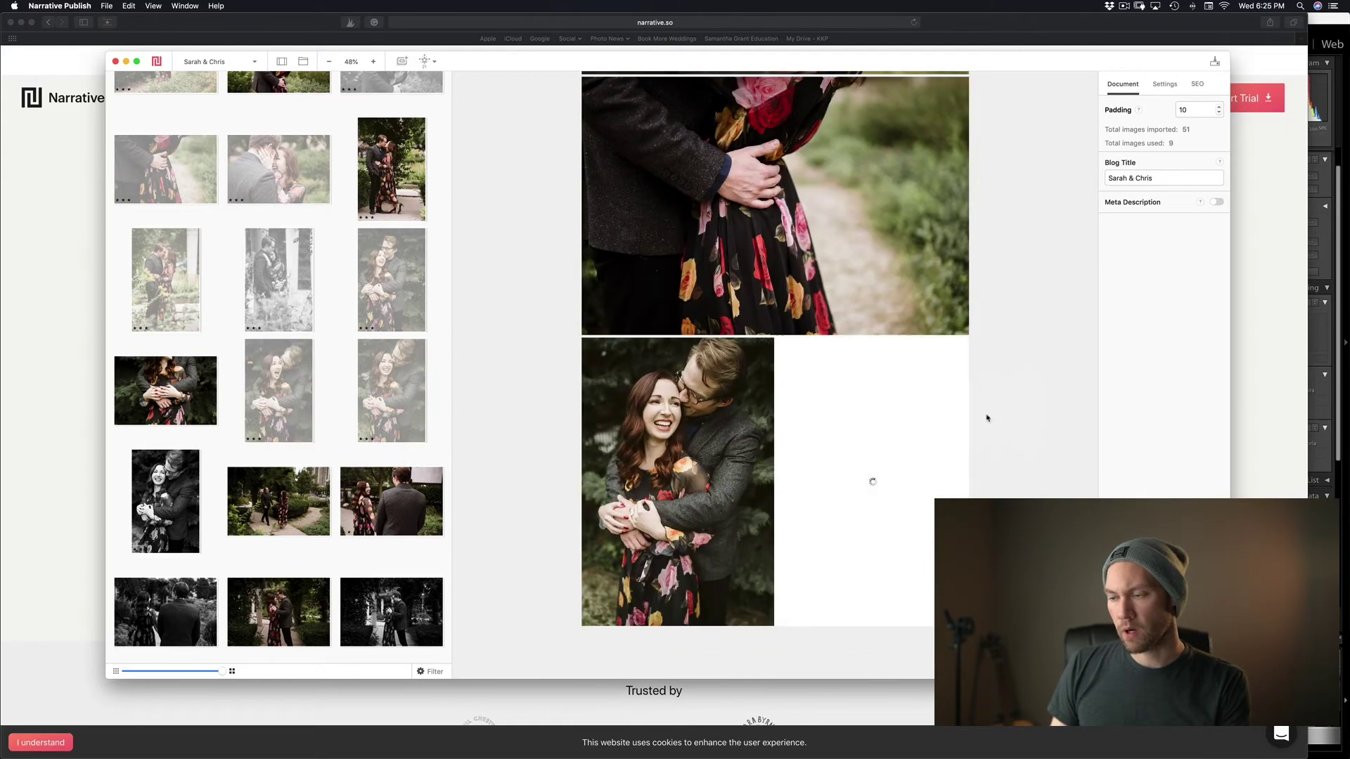
Add the horizontal clasped-hands photo beneath the left portrait of the new pair and move it beneath the right portrait
{"action": "left_click_drag", "start_coordinate": [165, 391], "coordinate": [671, 617]}
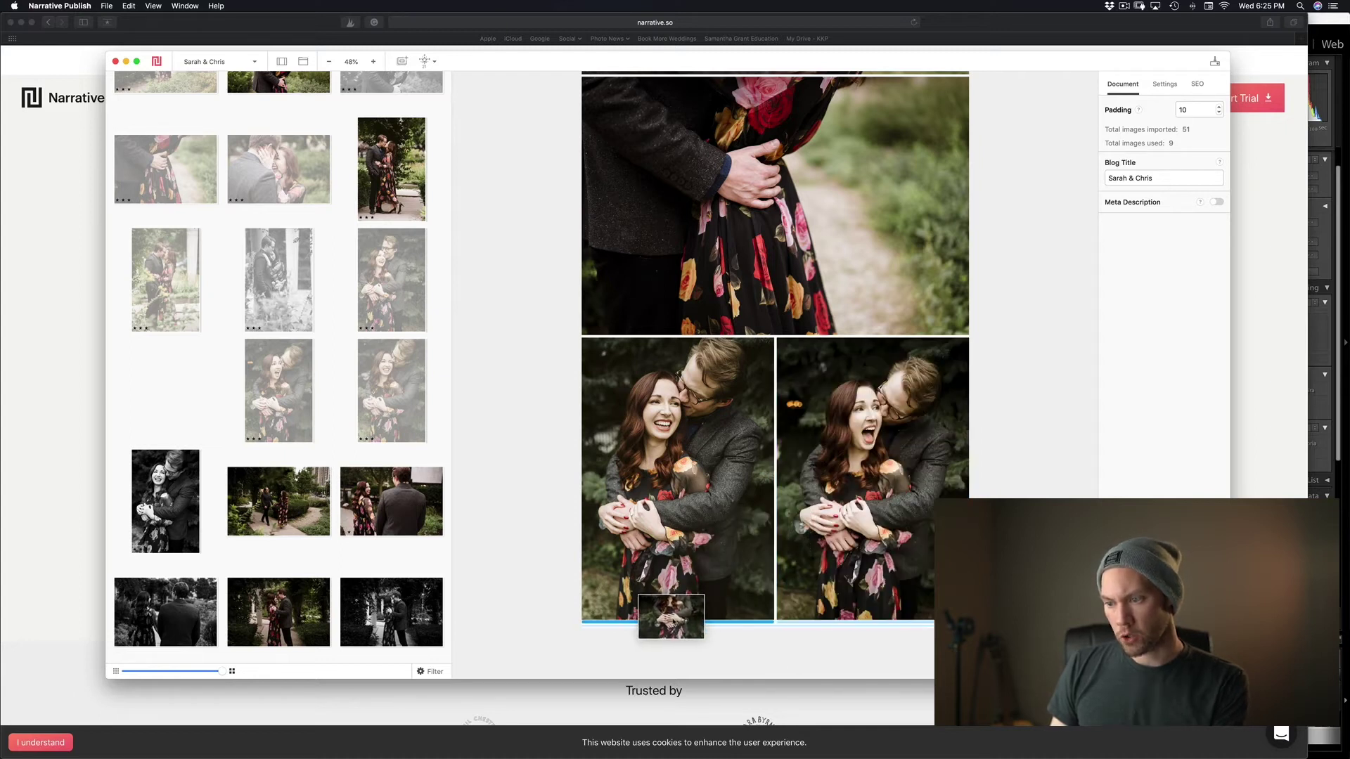
{"action": "left_click_drag", "start_coordinate": [670, 616], "coordinate": [671, 617]}
{"action": "scroll", "coordinate": [700, 542], "scroll_direction": "down", "scroll_amount": 3}
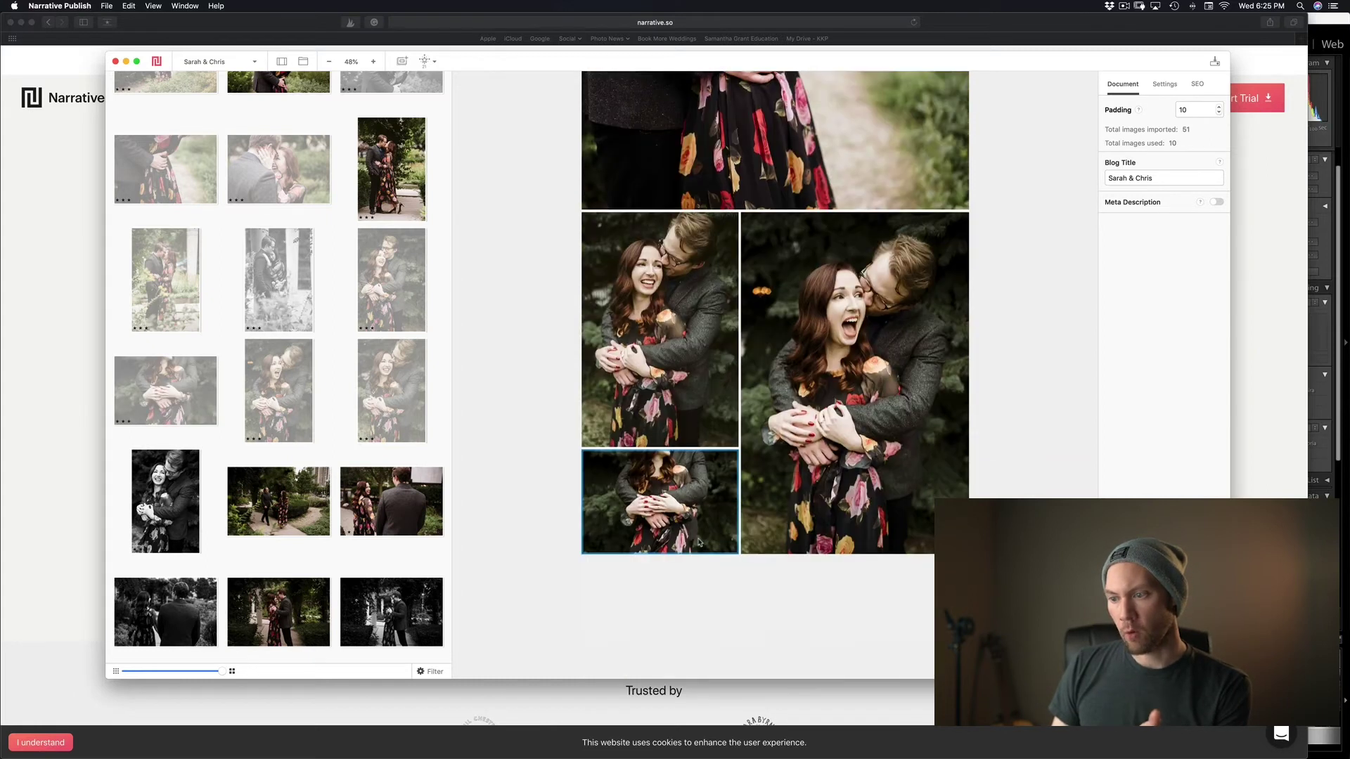
{"action": "scroll", "coordinate": [699, 542], "scroll_direction": "up", "scroll_amount": 2}
{"action": "left_click_drag", "start_coordinate": [831, 641], "coordinate": [849, 623]}
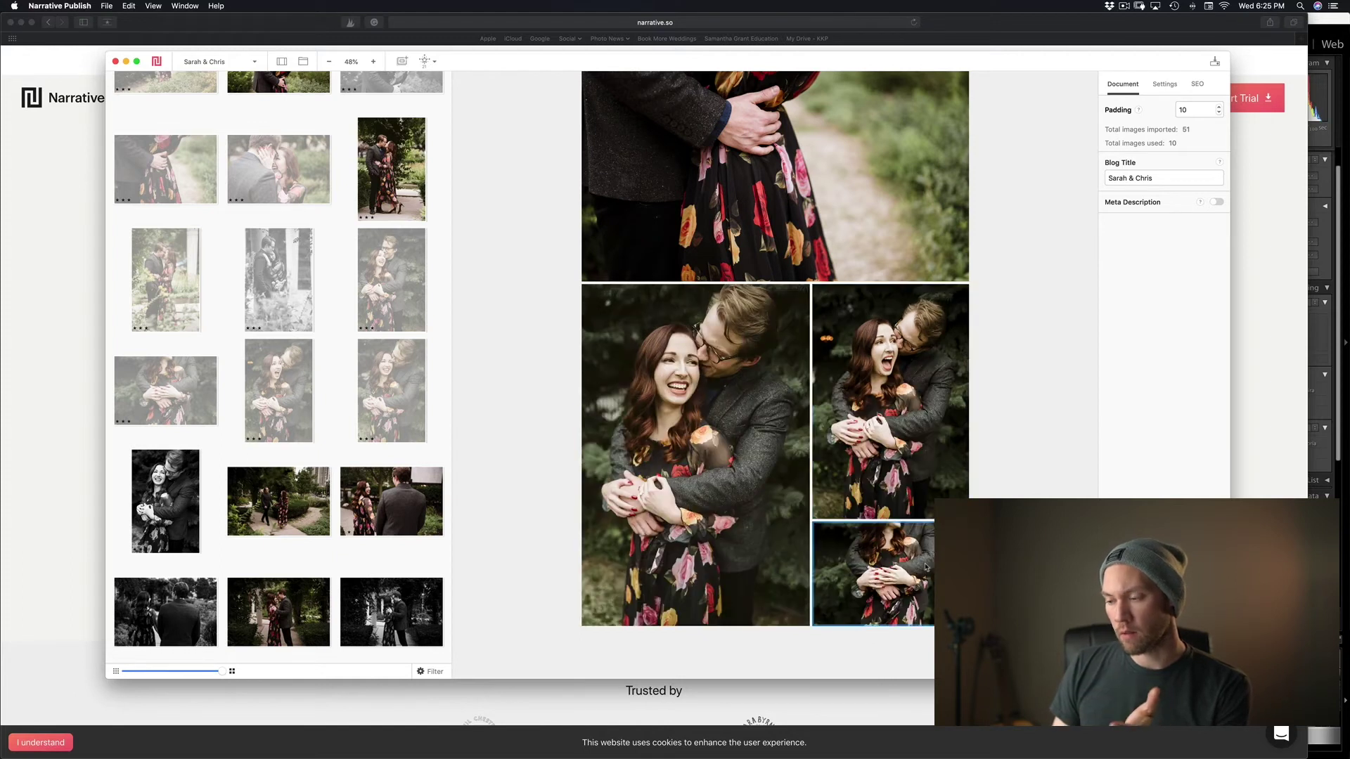
Move the clasped-hands photo into its own full-width row below the pair of laughing portraits
{"action": "left_click_drag", "start_coordinate": [883, 598], "coordinate": [837, 641]}
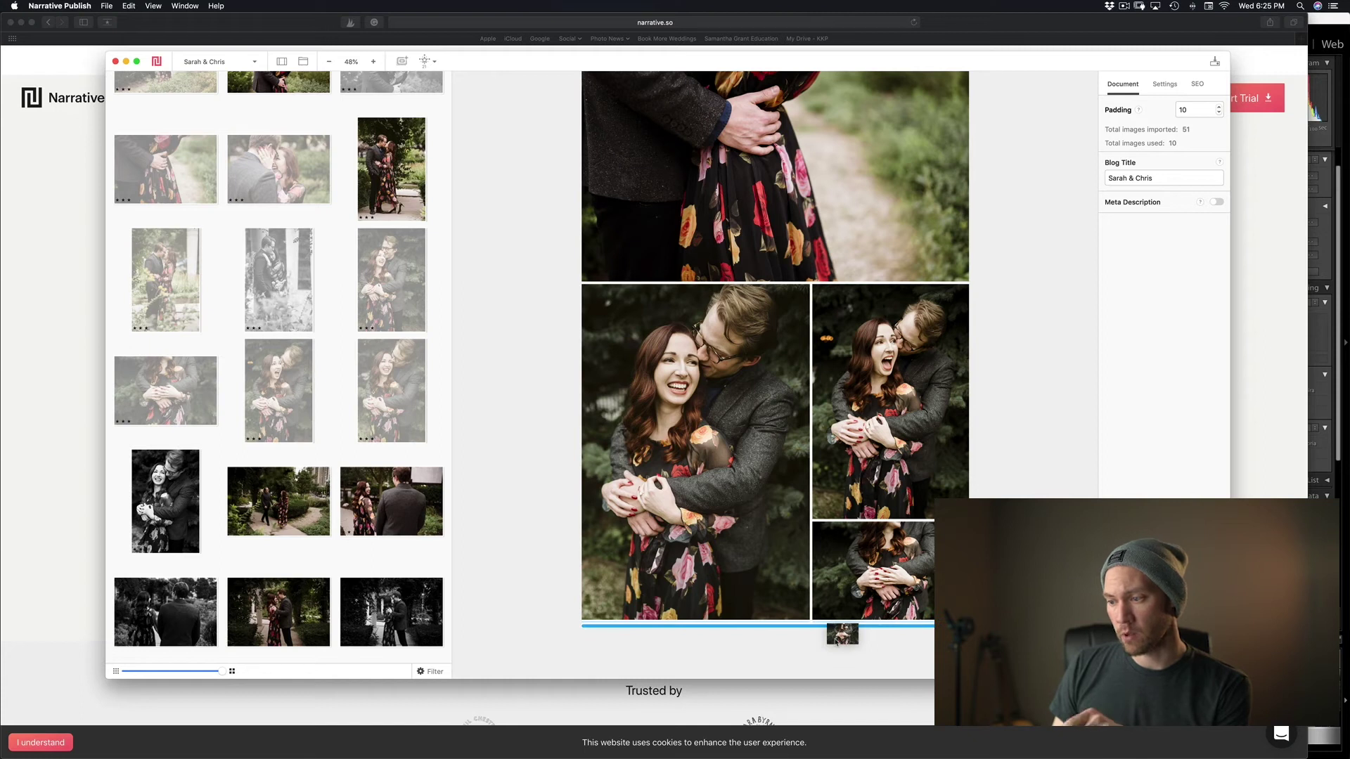
{"action": "left_click_drag", "start_coordinate": [837, 642], "coordinate": [835, 642]}
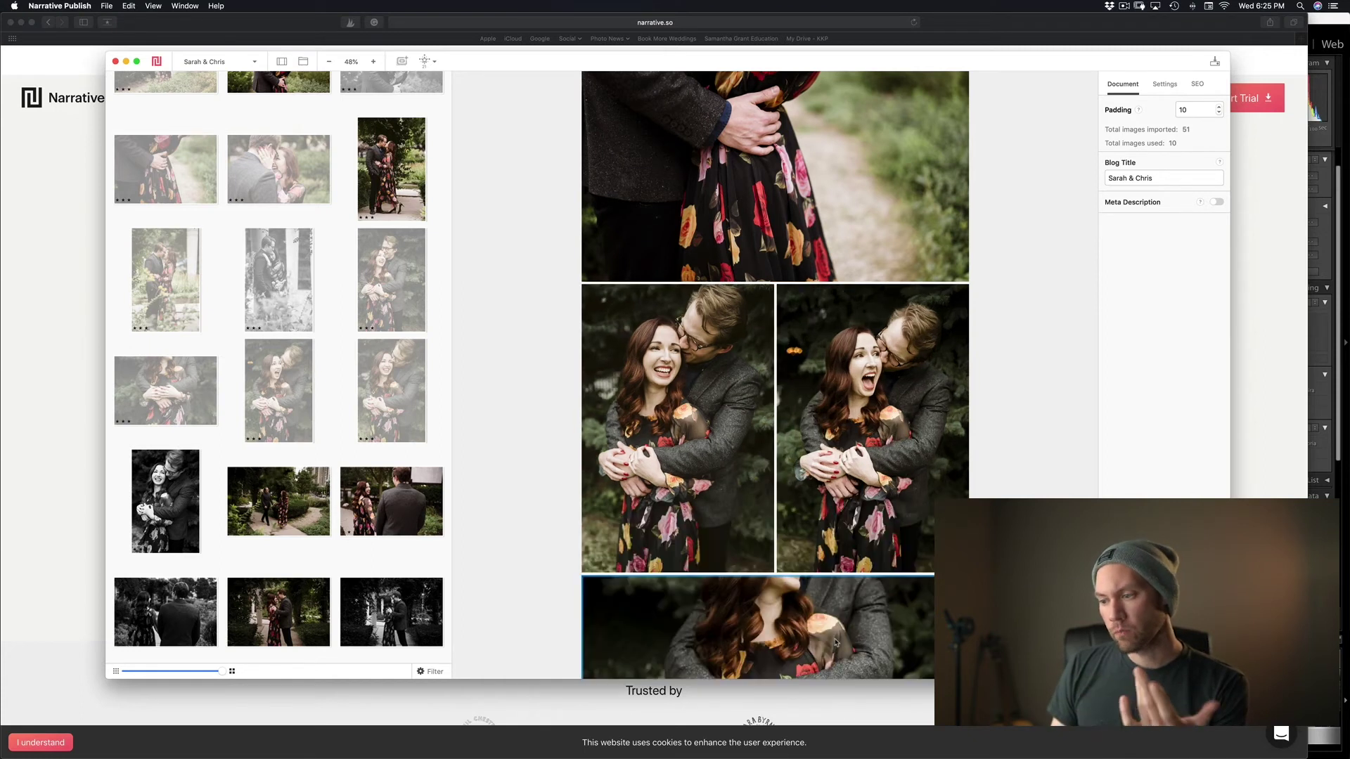
{"action": "scroll", "coordinate": [822, 612], "scroll_direction": "down", "scroll_amount": 3}
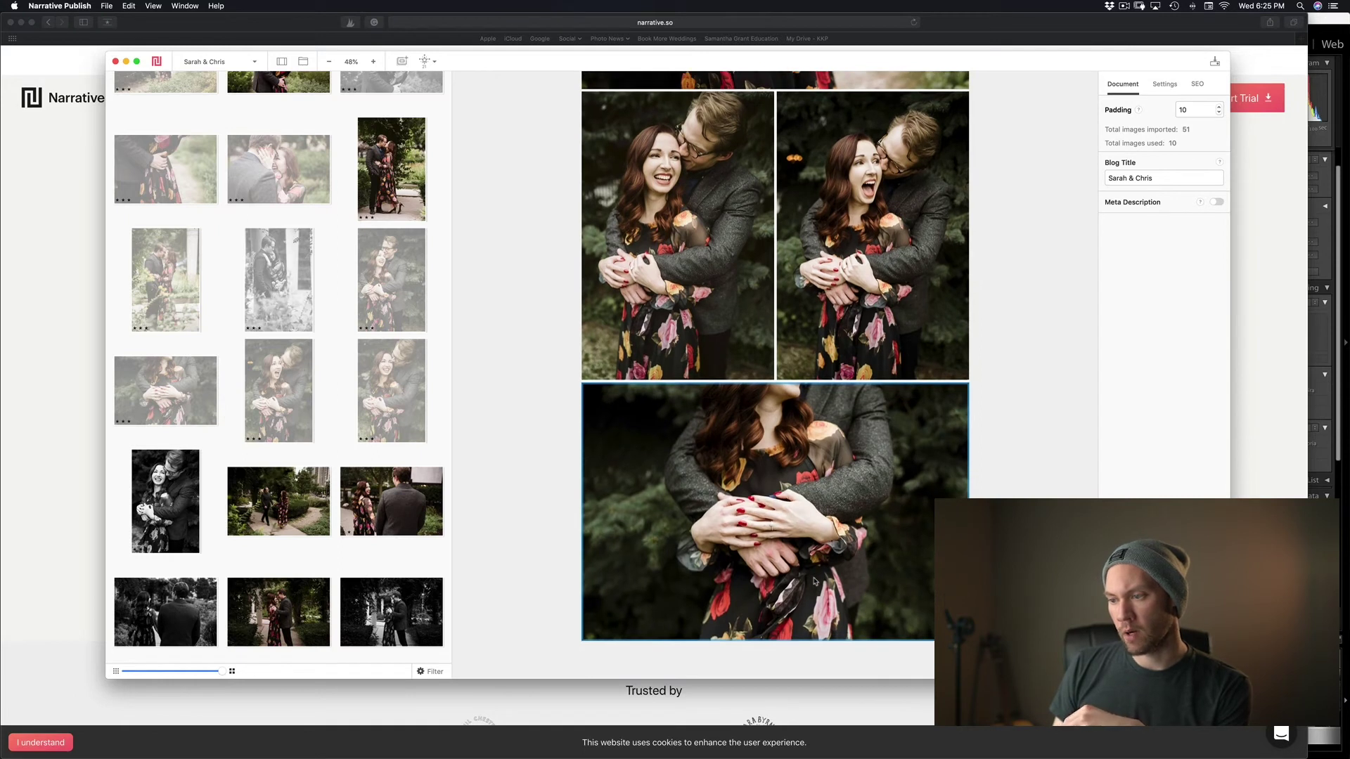
Swap the two side-by-side portraits of the couple laughing against the evergreens, and swap them back
{"action": "scroll", "coordinate": [816, 580], "scroll_direction": "down", "scroll_amount": 1}
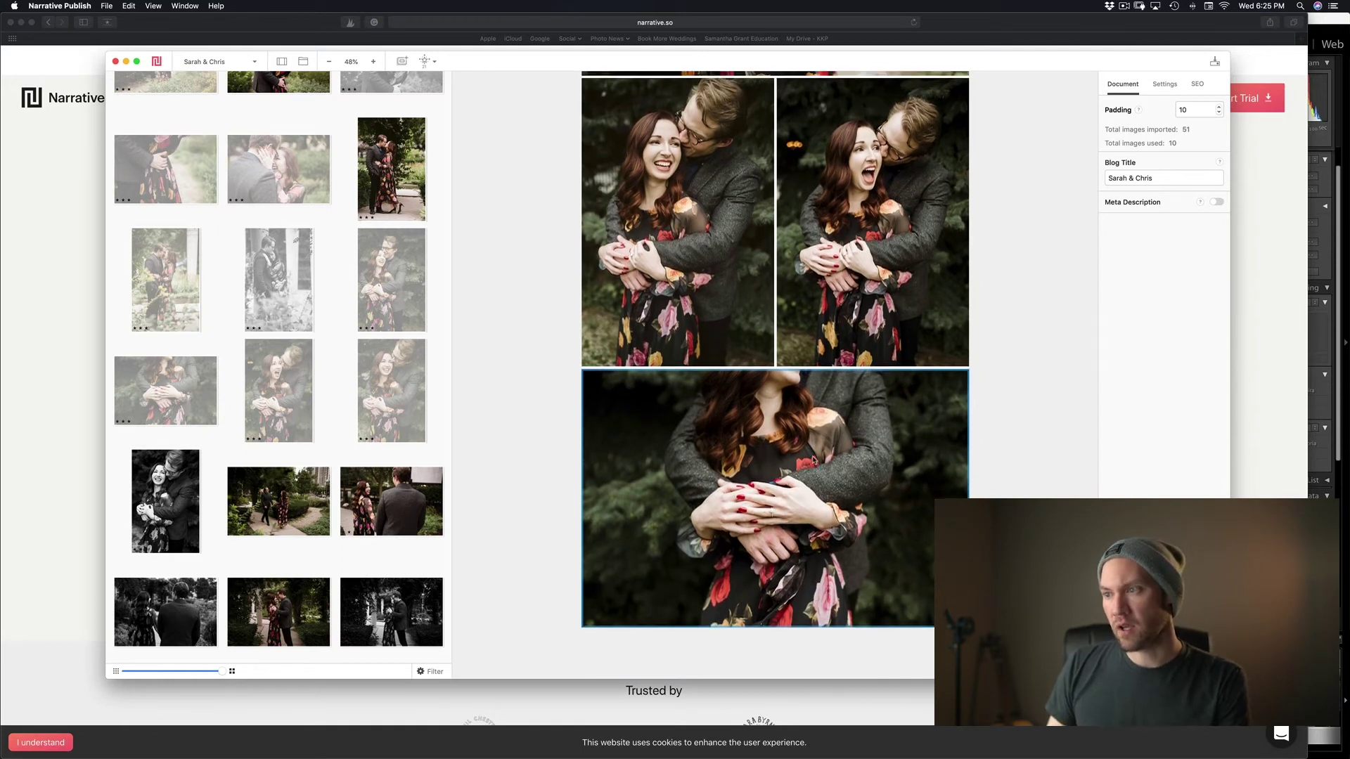
{"action": "scroll", "coordinate": [849, 377], "scroll_direction": "up", "scroll_amount": 3}
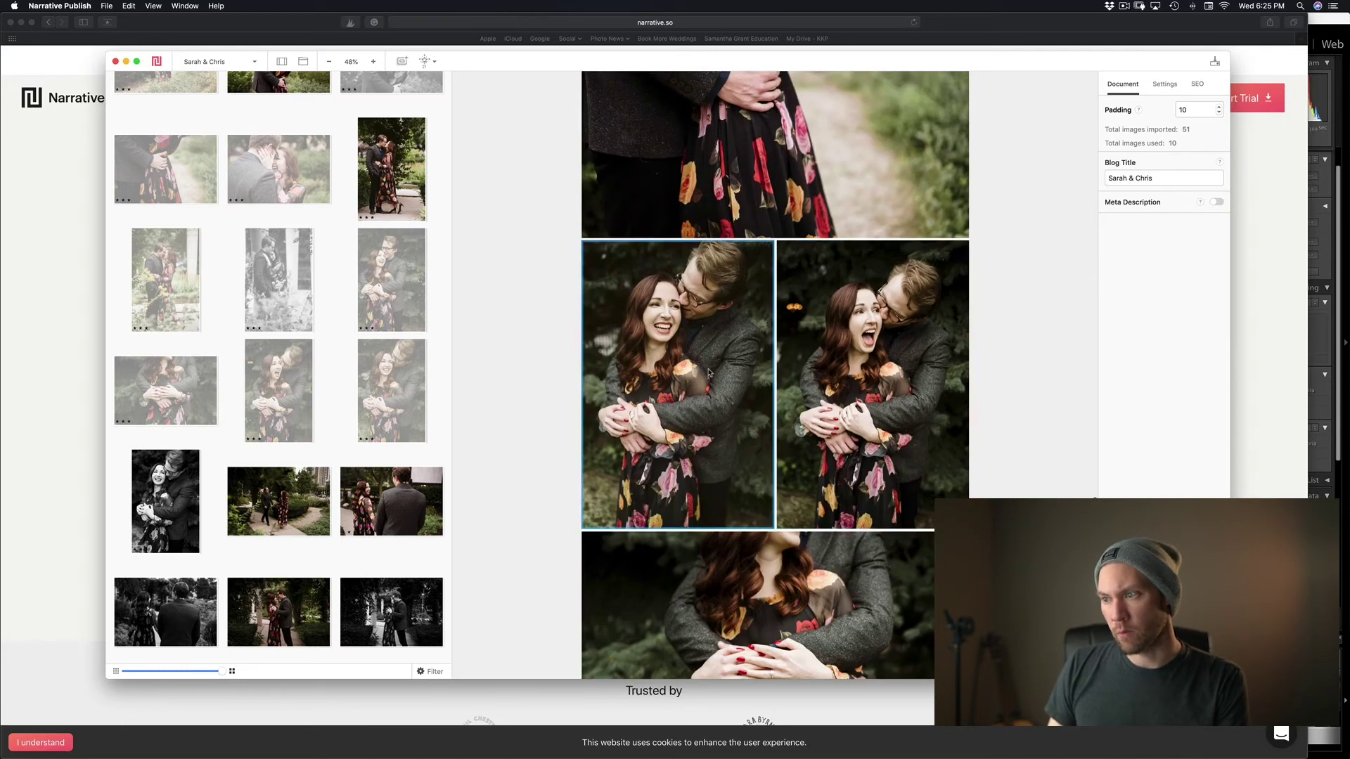
{"action": "left_click_drag", "start_coordinate": [905, 357], "coordinate": [671, 388]}
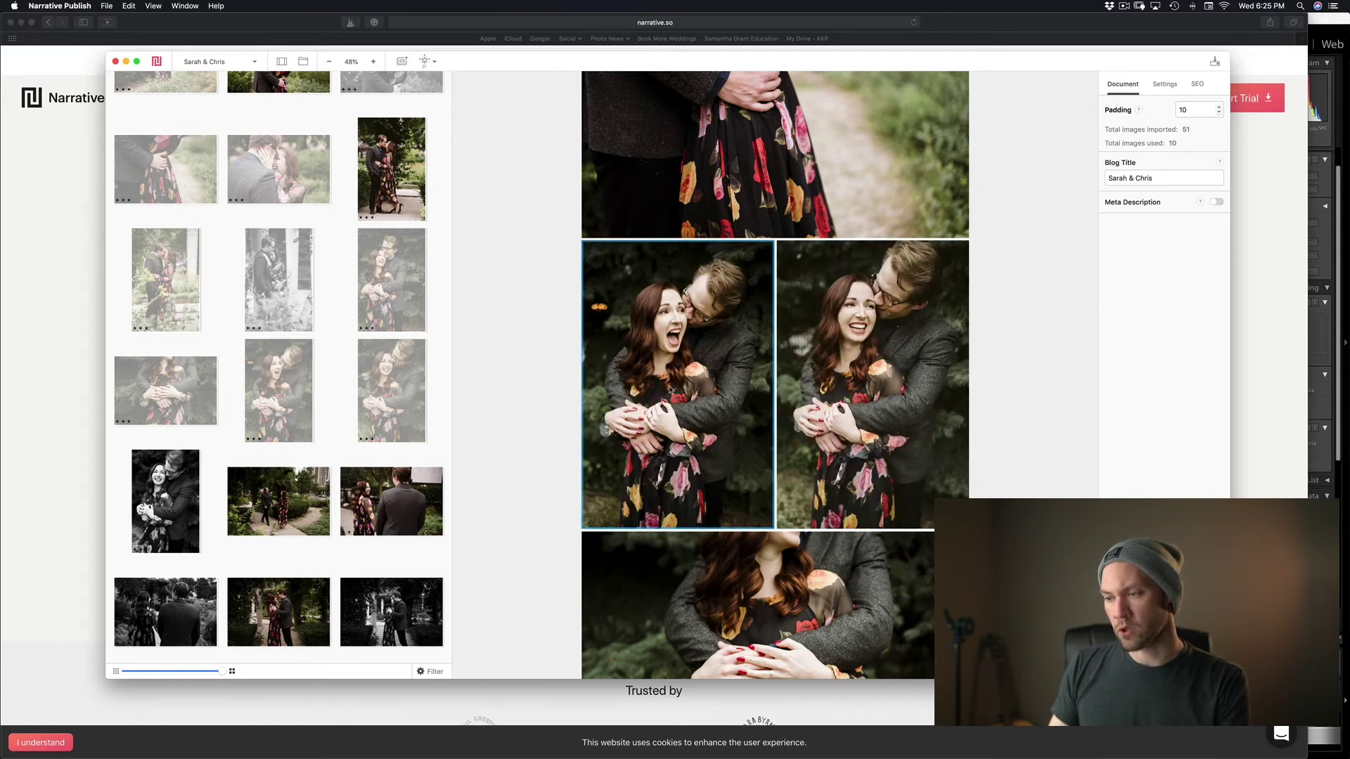
{"action": "left_click_drag", "start_coordinate": [674, 376], "coordinate": [872, 380]}
{"action": "scroll", "coordinate": [805, 403], "scroll_direction": "down", "scroll_amount": 3}
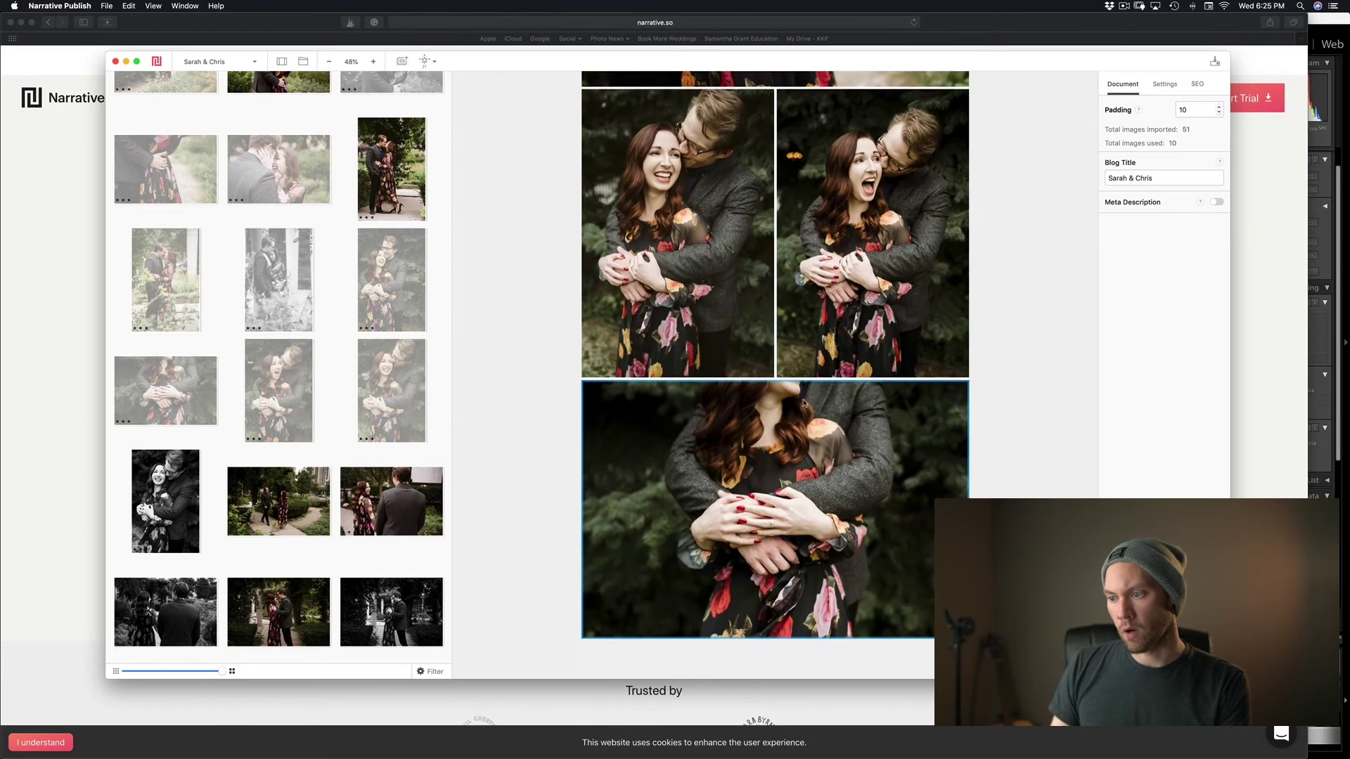
Add the garden-path photo and the horizontal photo showing the man from behind below the clasped-hands photo
{"action": "scroll", "coordinate": [402, 540], "scroll_direction": "down", "scroll_amount": 2}
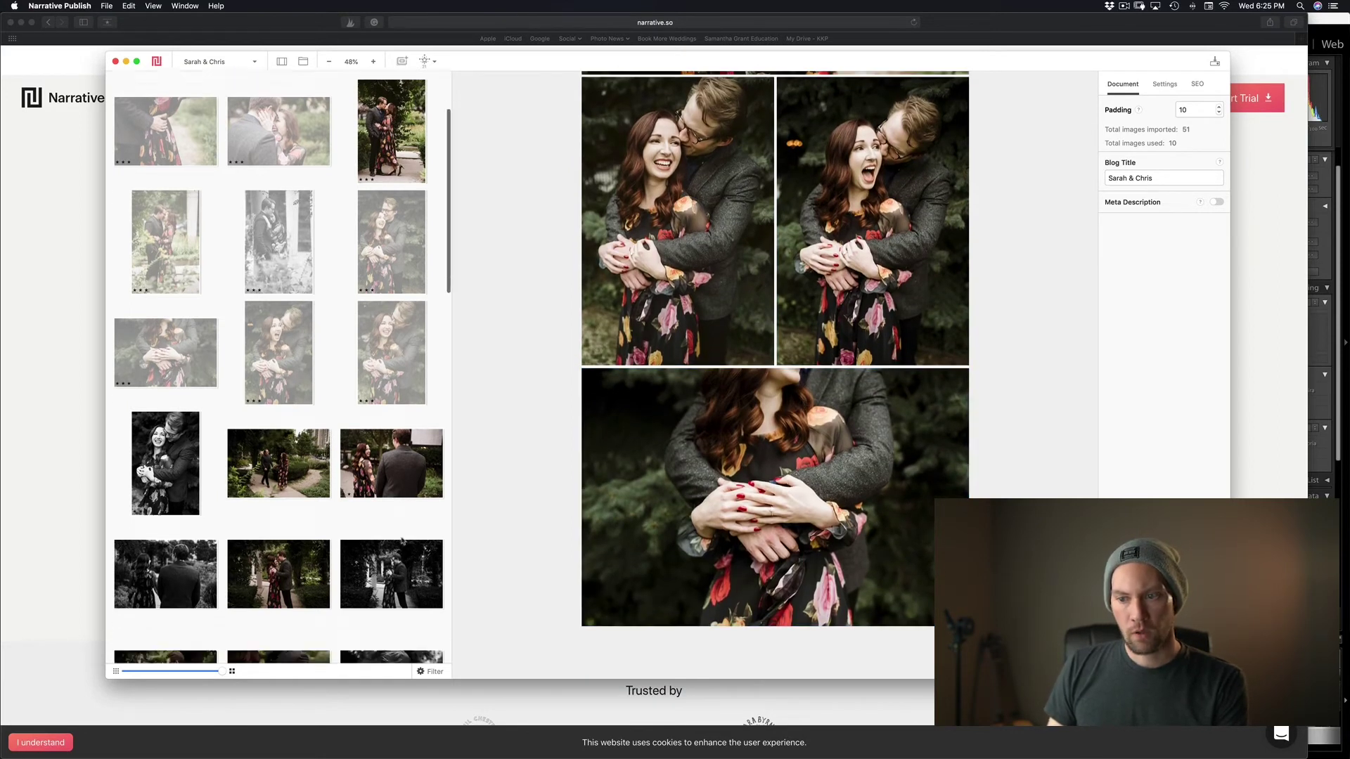
{"action": "scroll", "coordinate": [403, 540], "scroll_direction": "down", "scroll_amount": 4}
{"action": "left_click_drag", "start_coordinate": [279, 318], "coordinate": [733, 636]}
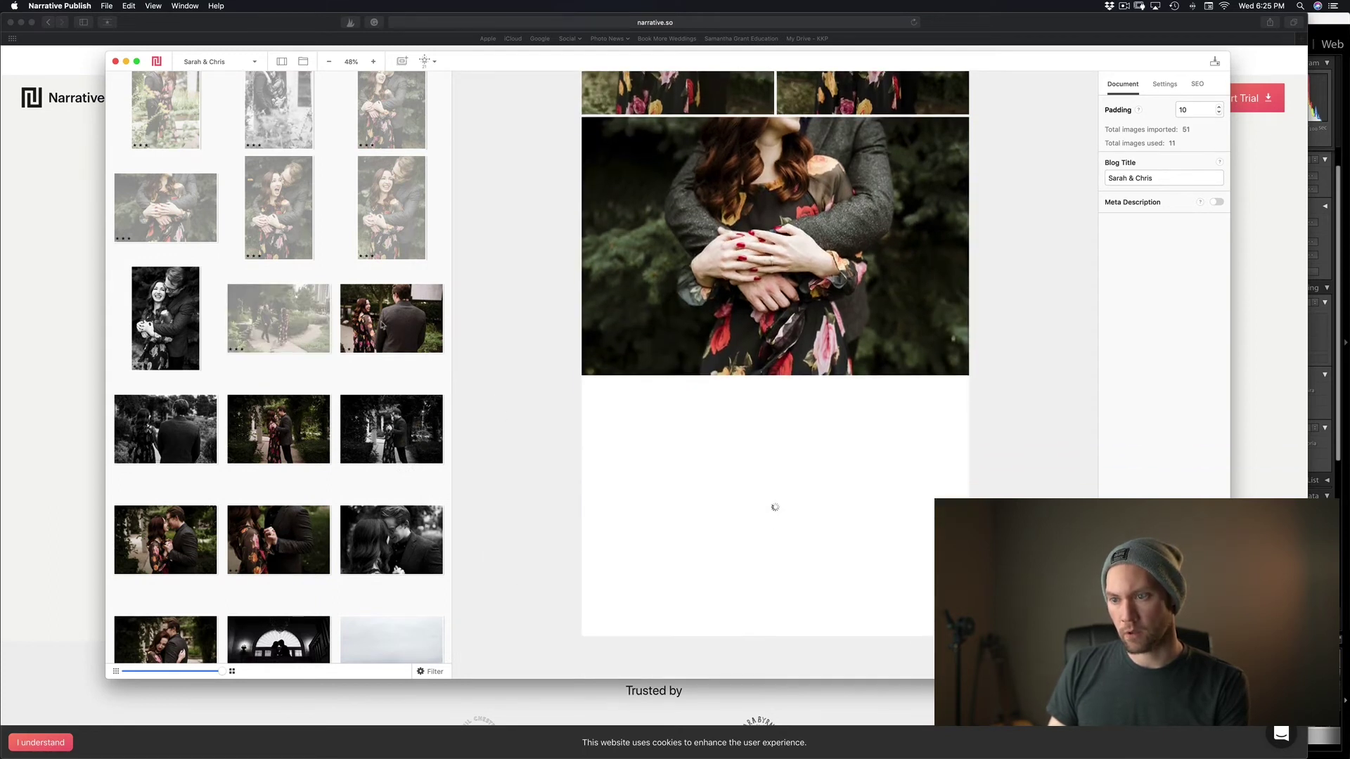
{"action": "left_click_drag", "start_coordinate": [387, 332], "coordinate": [735, 651]}
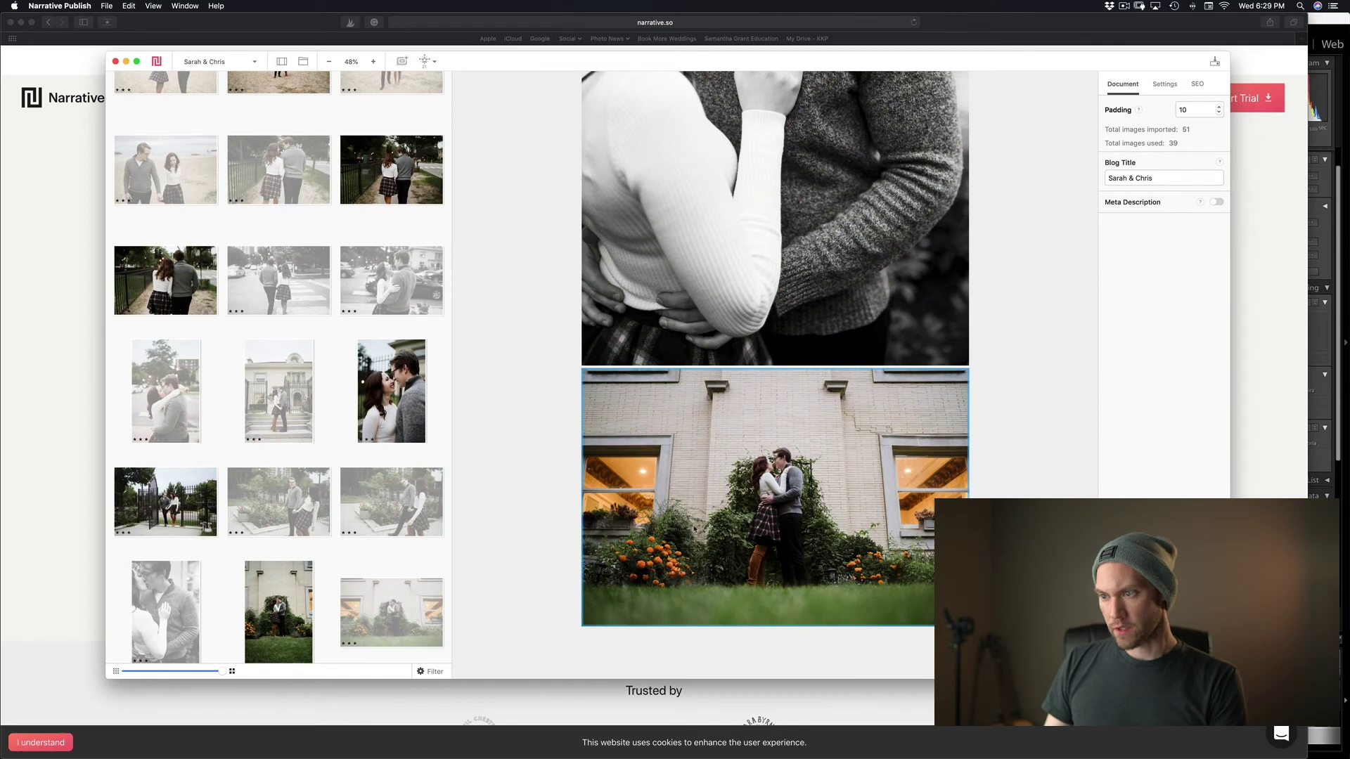
Review the completed photo layout from its last rows back to the opening garden photo
{"action": "scroll", "coordinate": [694, 529], "scroll_direction": "up", "scroll_amount": 3}
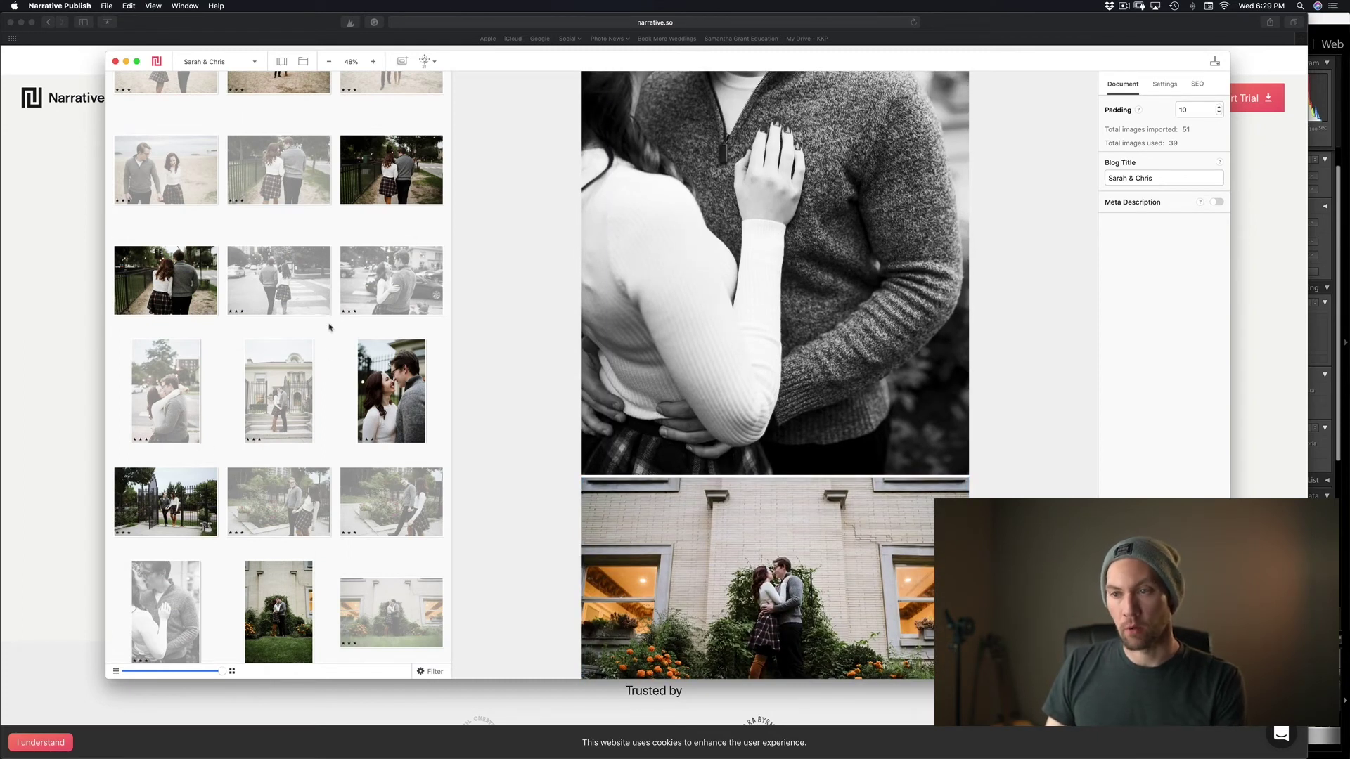
{"action": "scroll", "coordinate": [330, 303], "scroll_direction": "down", "scroll_amount": 10}
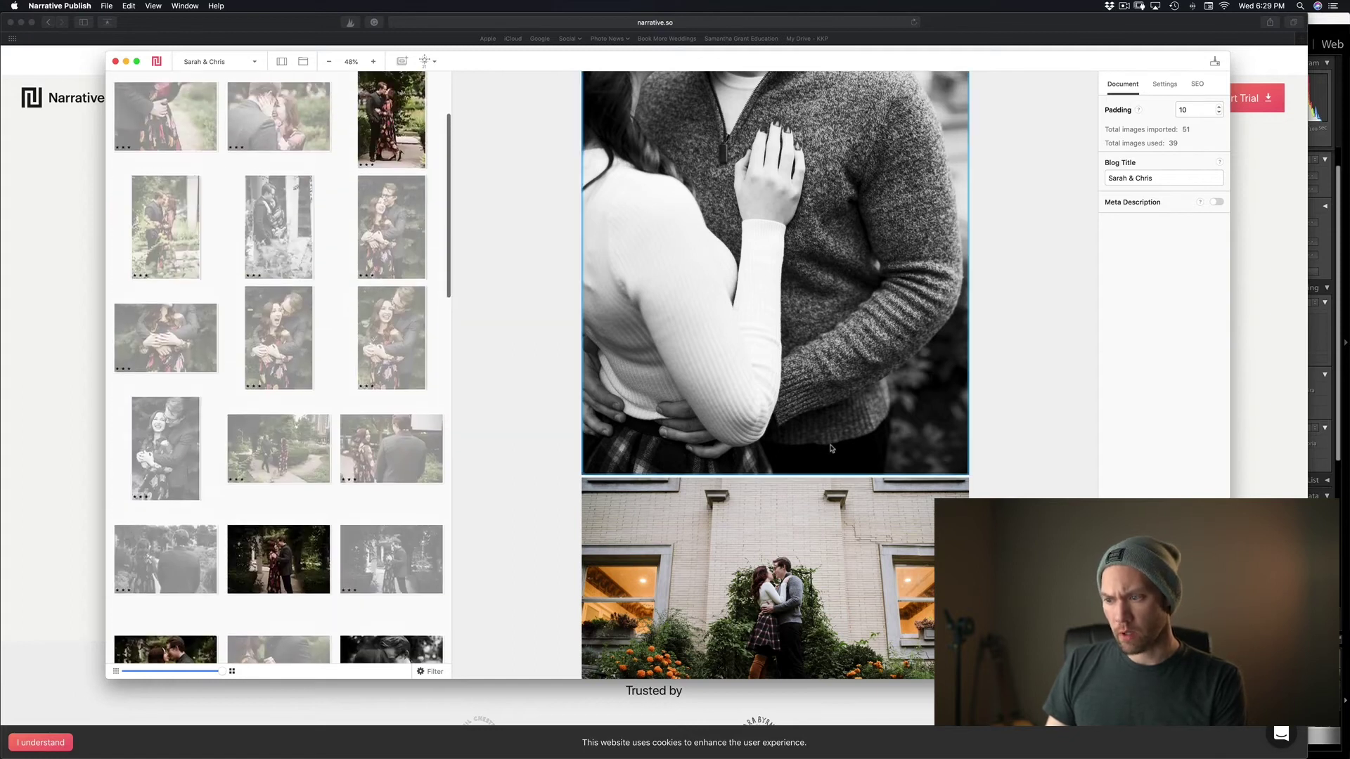
{"action": "scroll", "coordinate": [831, 448], "scroll_direction": "down", "scroll_amount": 10}
{"action": "scroll", "coordinate": [829, 446], "scroll_direction": "up", "scroll_amount": 5}
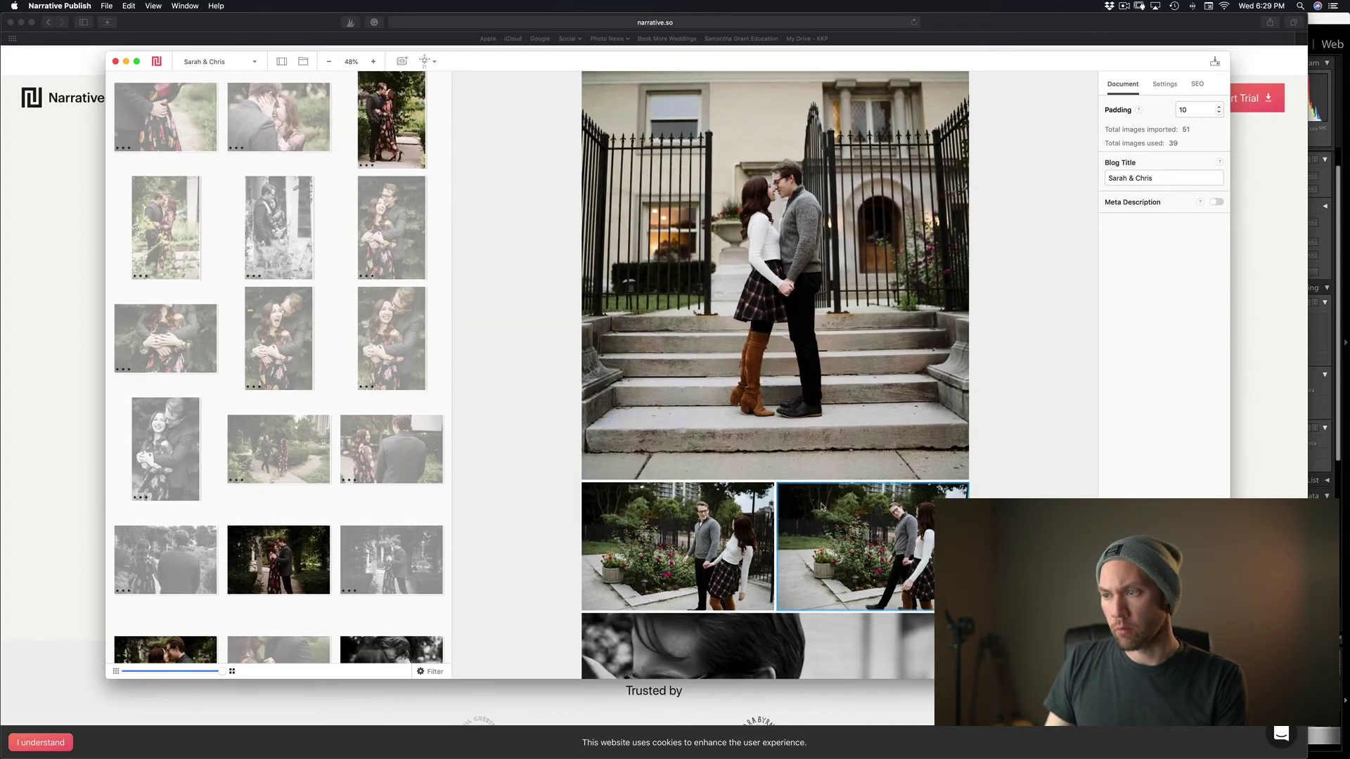
{"action": "scroll", "coordinate": [774, 492], "scroll_direction": "up", "scroll_amount": 2}
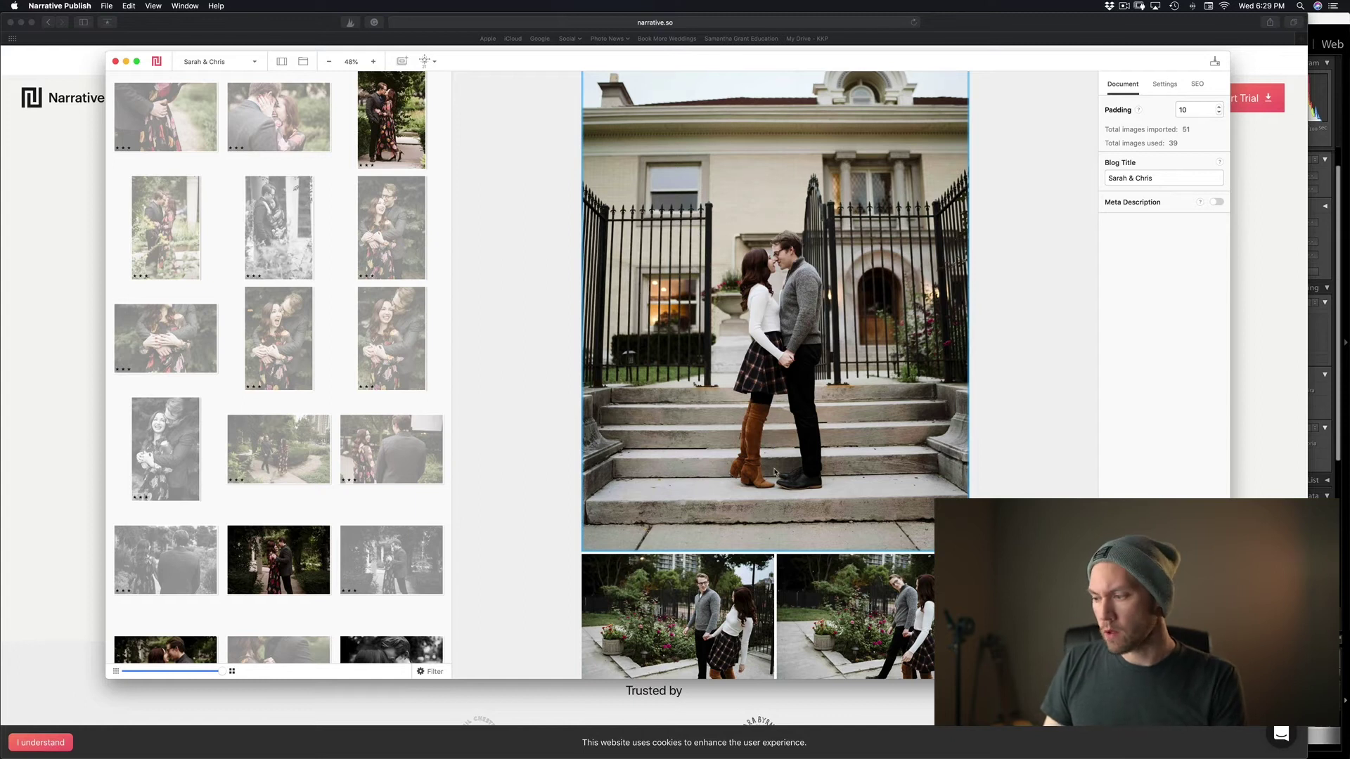
{"action": "scroll", "coordinate": [779, 473], "scroll_direction": "up", "scroll_amount": 5}
{"action": "scroll", "coordinate": [779, 473], "scroll_direction": "up", "scroll_amount": 2}
{"action": "scroll", "coordinate": [780, 472], "scroll_direction": "down", "scroll_amount": 3}
{"action": "scroll", "coordinate": [779, 473], "scroll_direction": "up", "scroll_amount": 6}
{"action": "scroll", "coordinate": [777, 474], "scroll_direction": "up", "scroll_amount": 15}
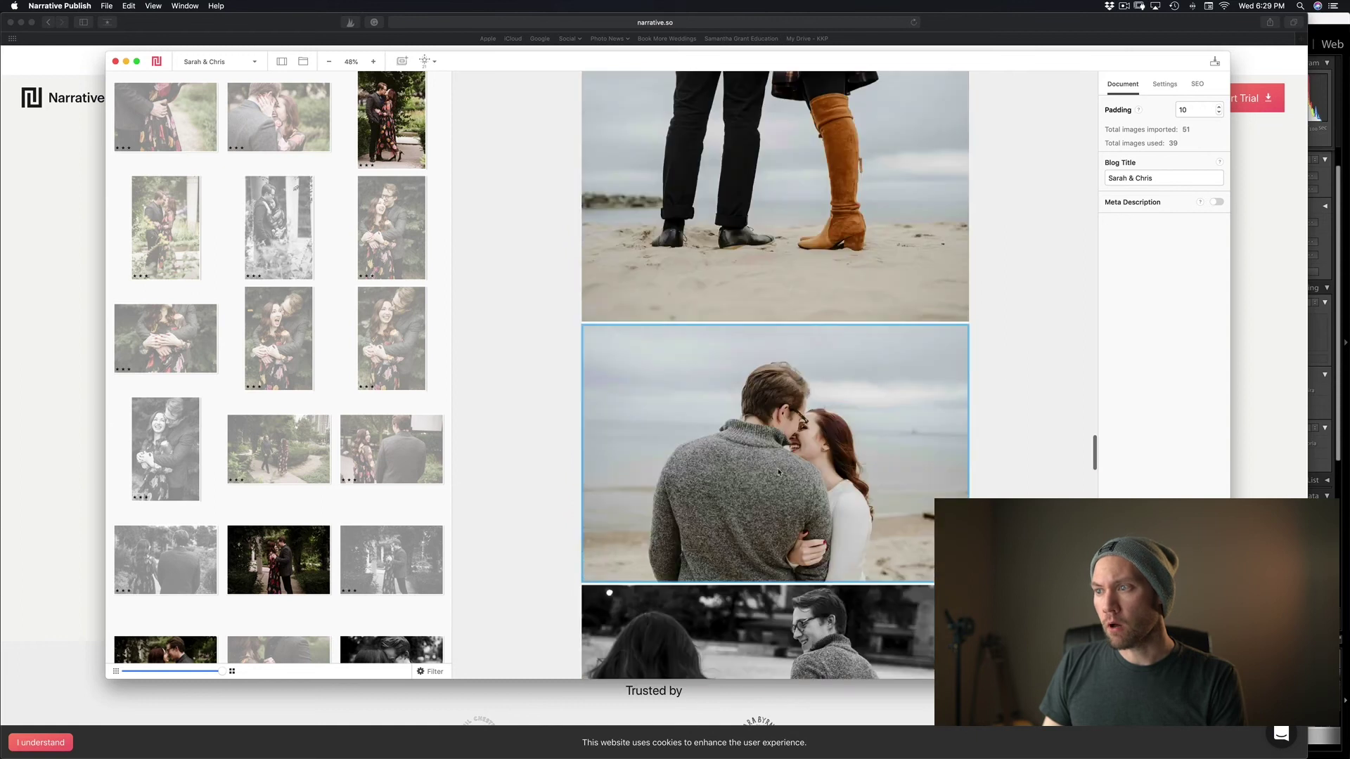
{"action": "scroll", "coordinate": [780, 473], "scroll_direction": "up", "scroll_amount": 15}
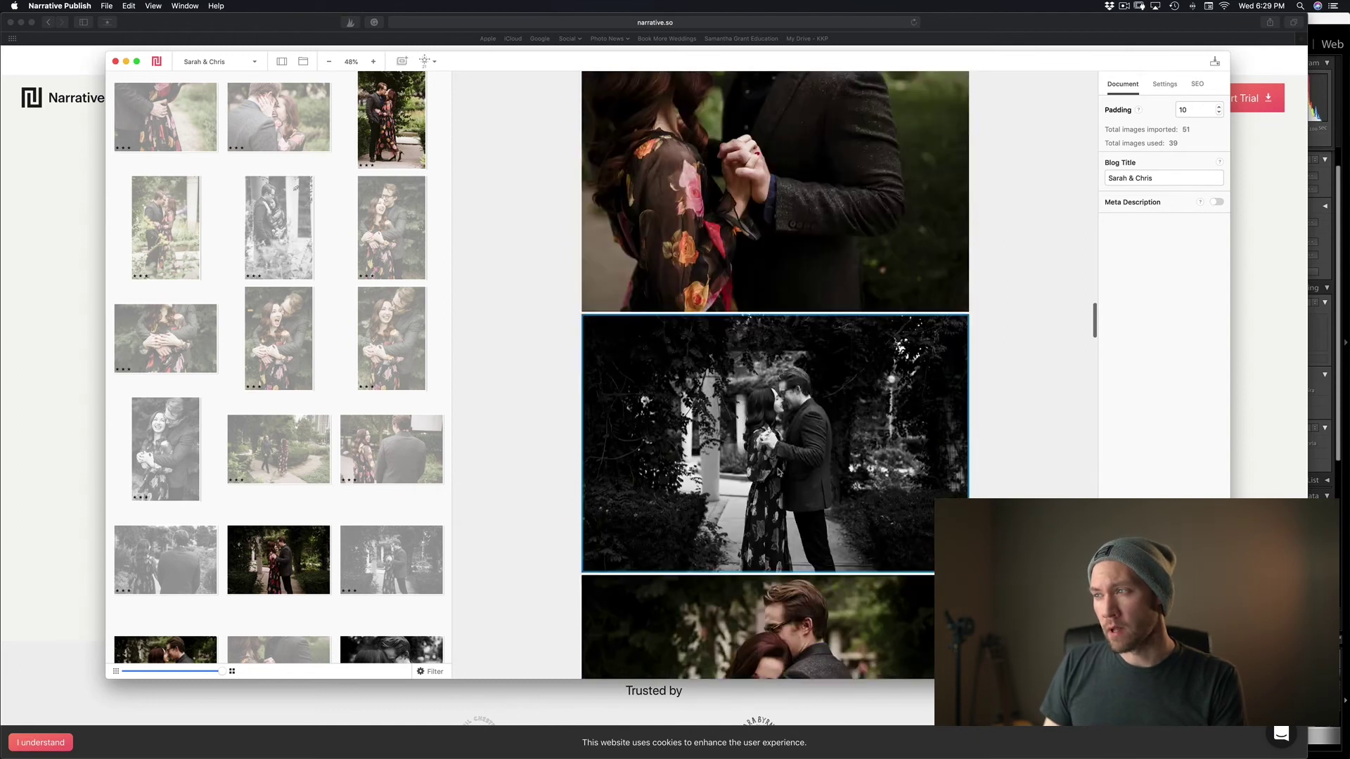
{"action": "scroll", "coordinate": [772, 473], "scroll_direction": "up", "scroll_amount": 10}
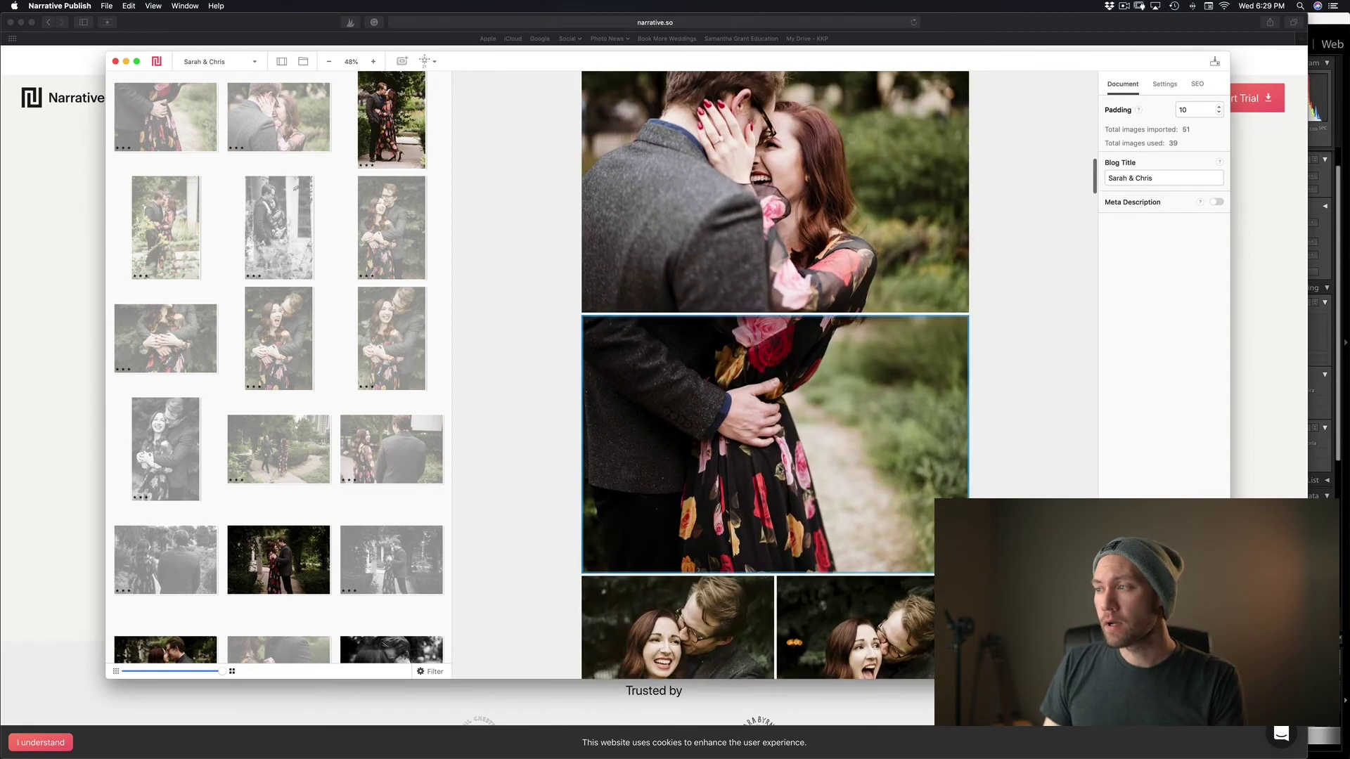
{"action": "scroll", "coordinate": [785, 466], "scroll_direction": "up", "scroll_amount": 5}
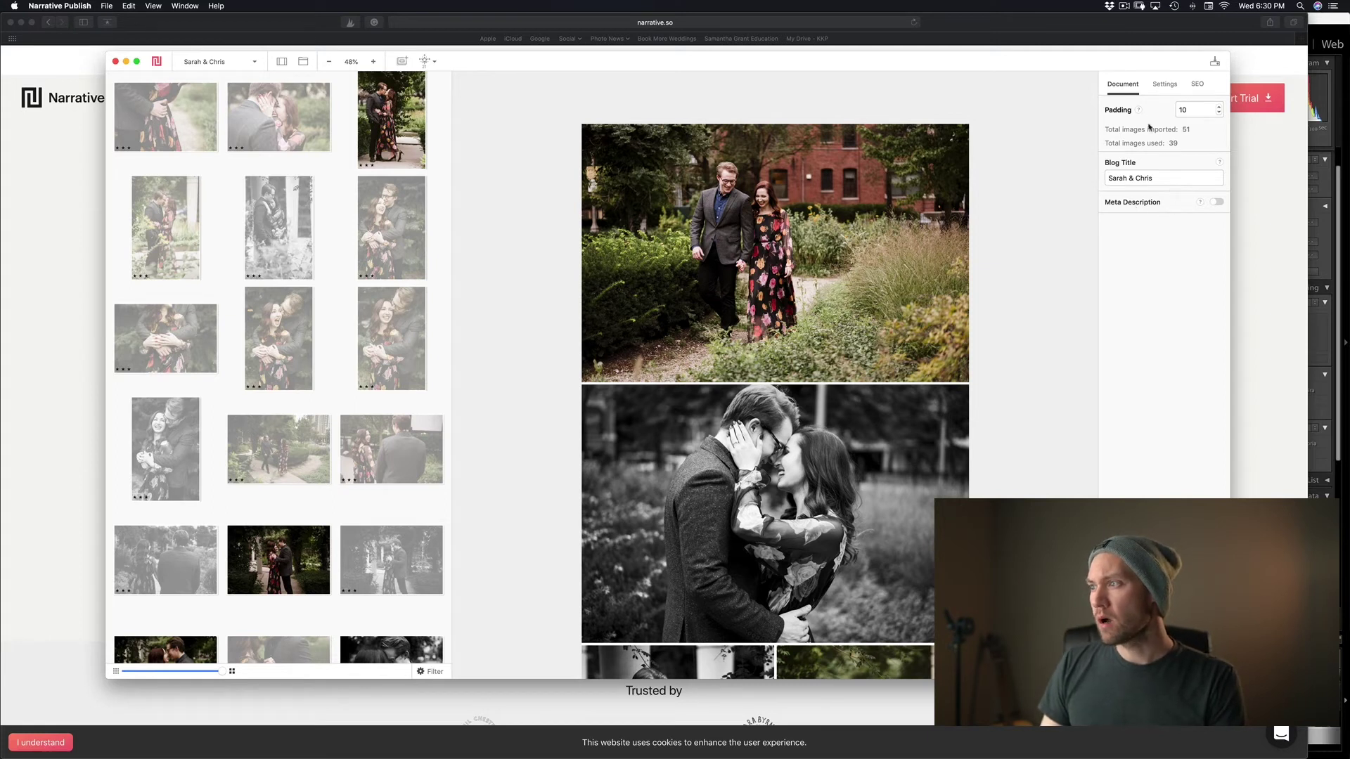
Enable Include Pinterest Buttons for the post and open the SEO focus keywords settings
{"action": "left_click", "coordinate": [1165, 86]}
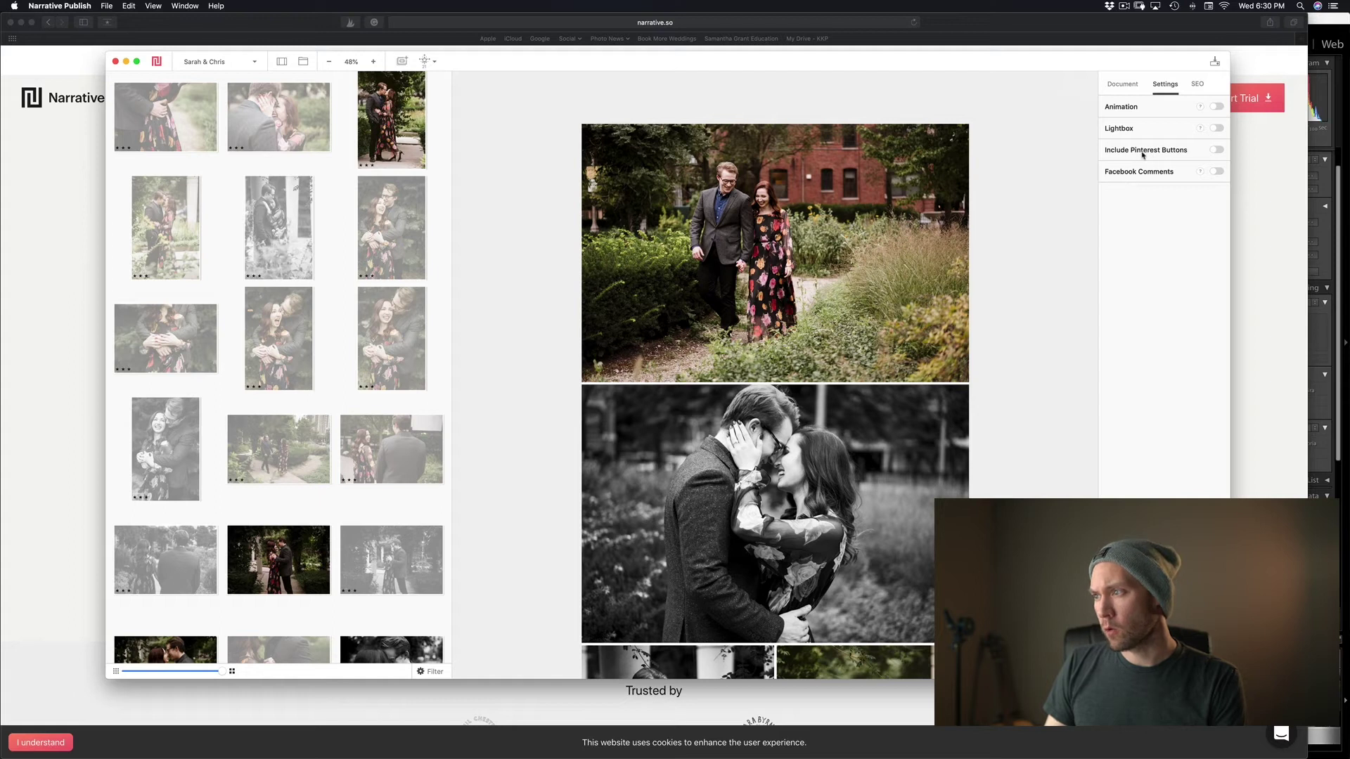
{"action": "left_click", "coordinate": [1215, 151]}
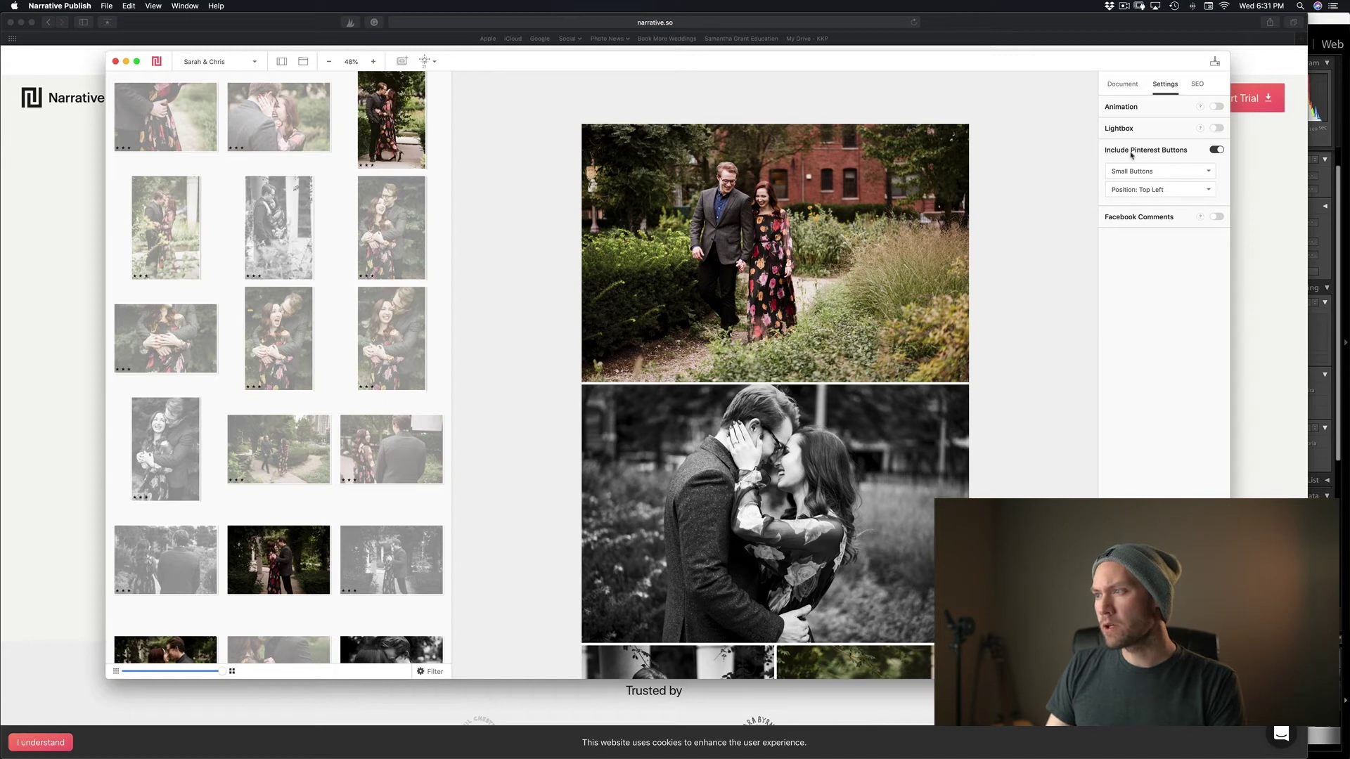
{"action": "left_click", "coordinate": [1198, 84]}
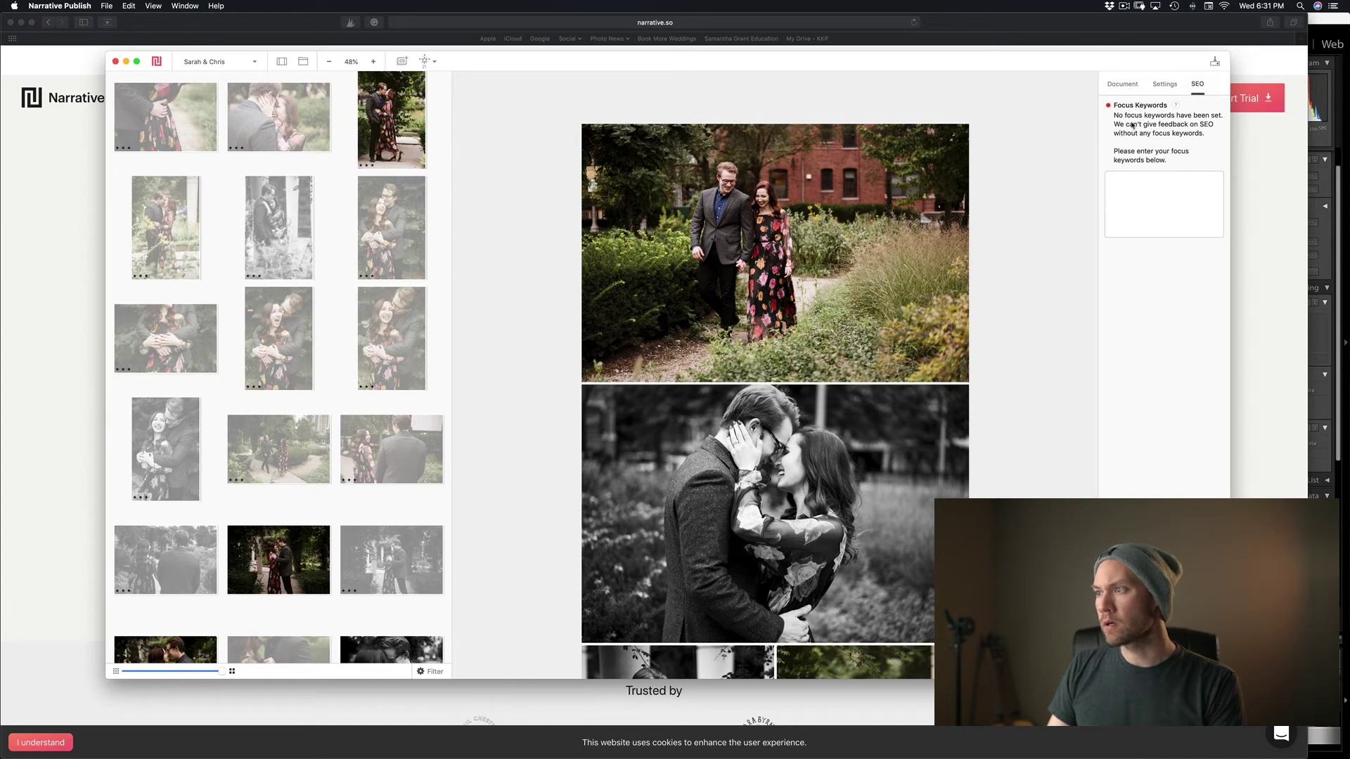
{"action": "mouse_move", "coordinate": [1176, 105]}
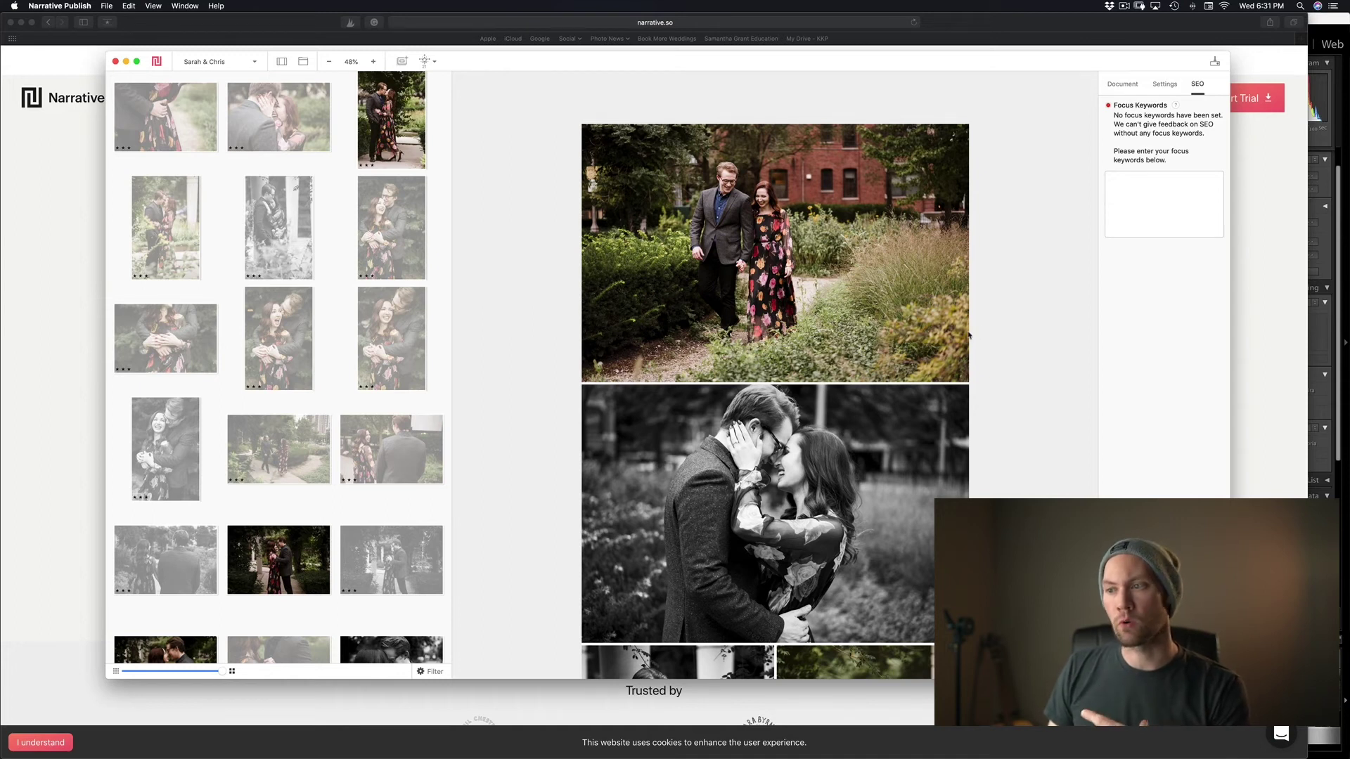
Examine how the paired and full-width photos are arranged in the early rows of the blog layout
{"action": "scroll", "coordinate": [676, 97], "scroll_direction": "up", "scroll_amount": 2}
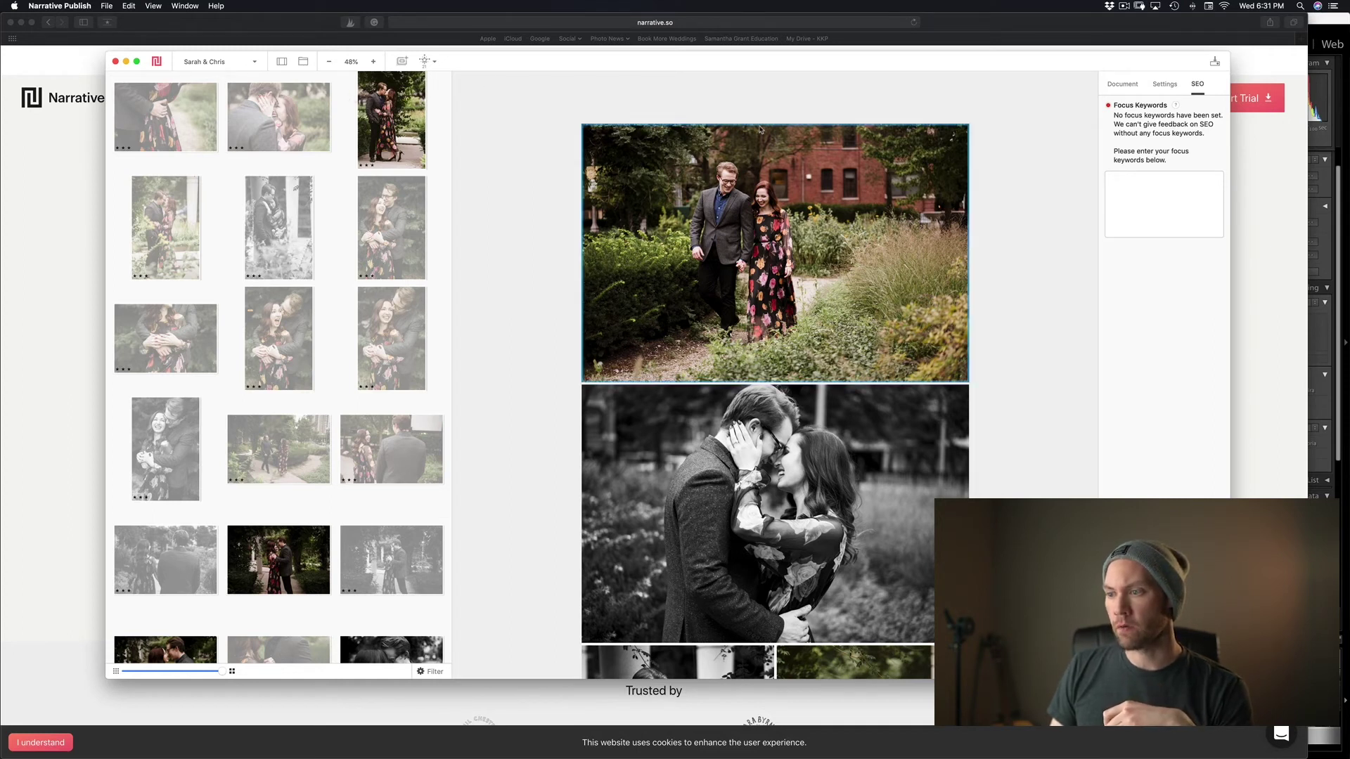
{"action": "scroll", "coordinate": [759, 130], "scroll_direction": "down", "scroll_amount": 10}
{"action": "scroll", "coordinate": [759, 130], "scroll_direction": "down", "scroll_amount": 15}
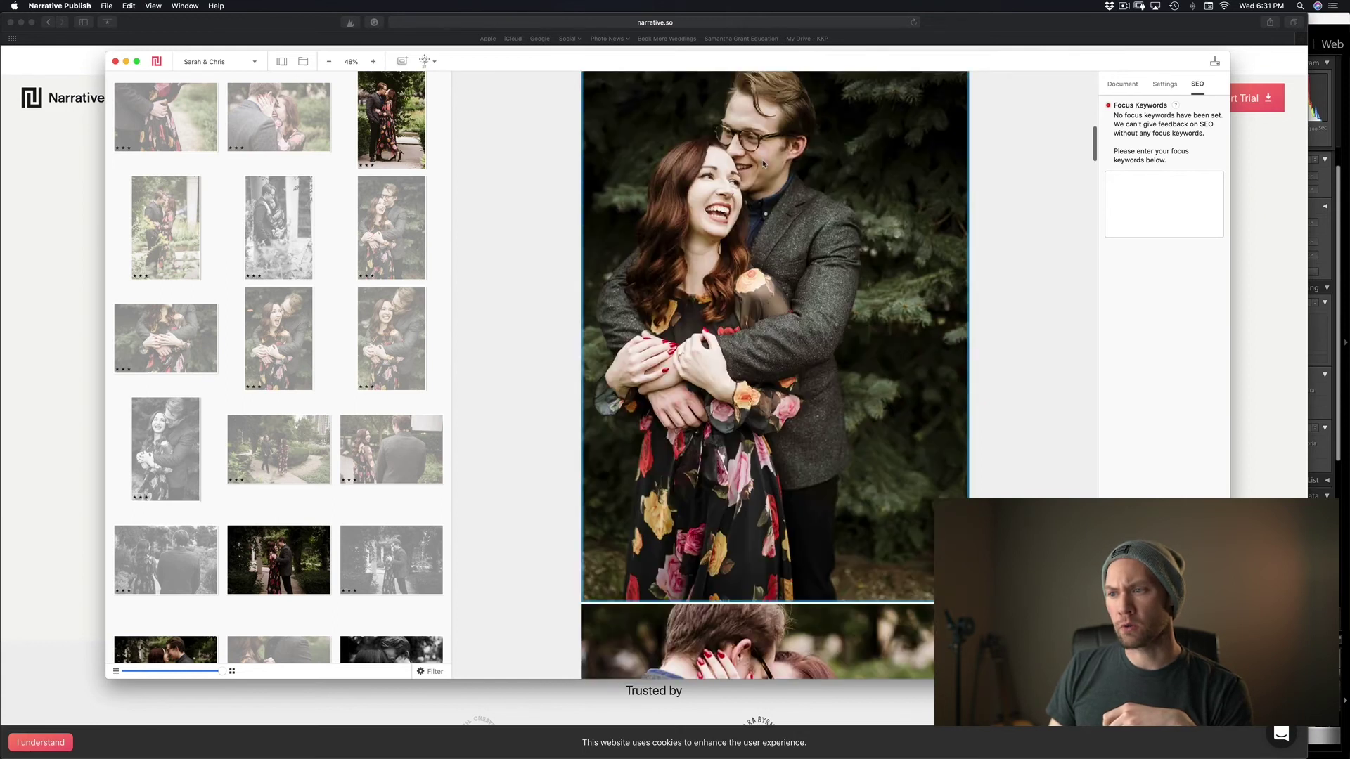
{"action": "scroll", "coordinate": [764, 164], "scroll_direction": "down", "scroll_amount": 5}
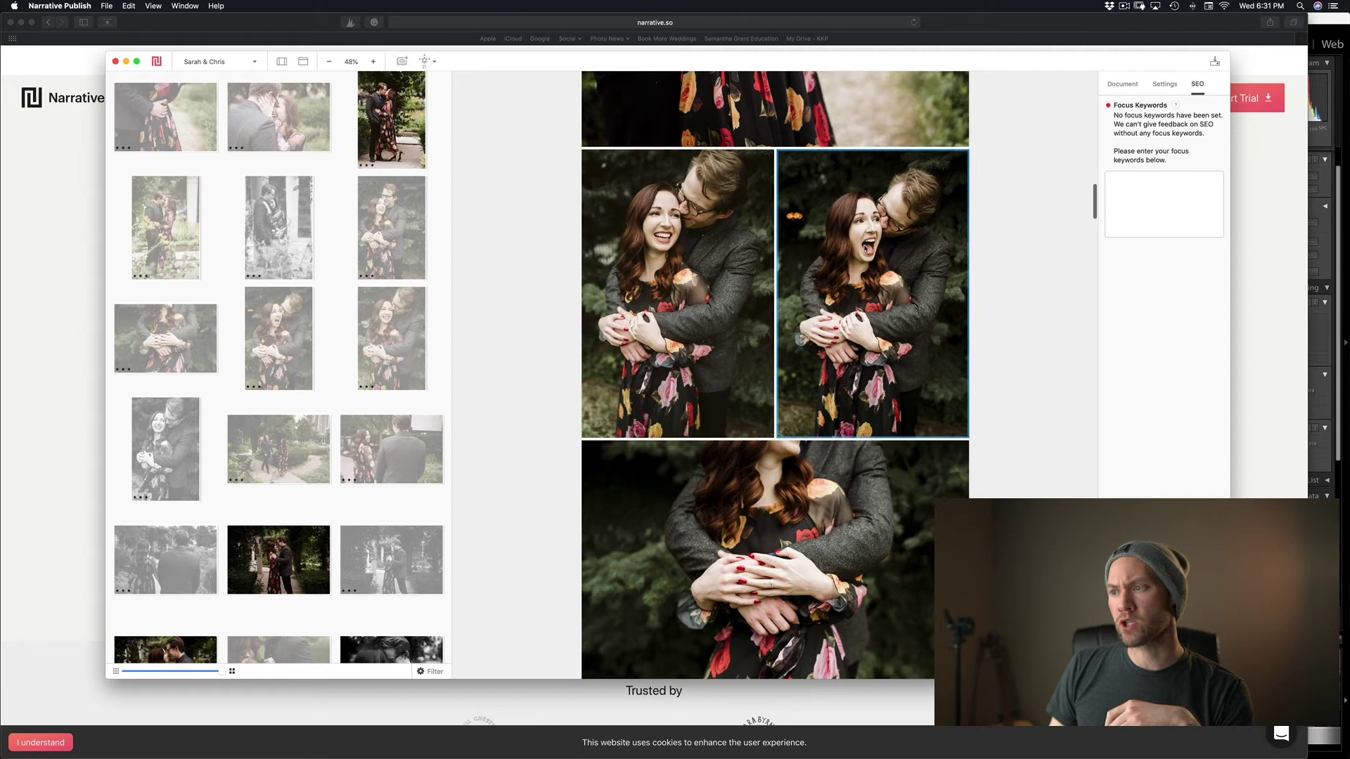
{"action": "left_click", "coordinate": [613, 434]}
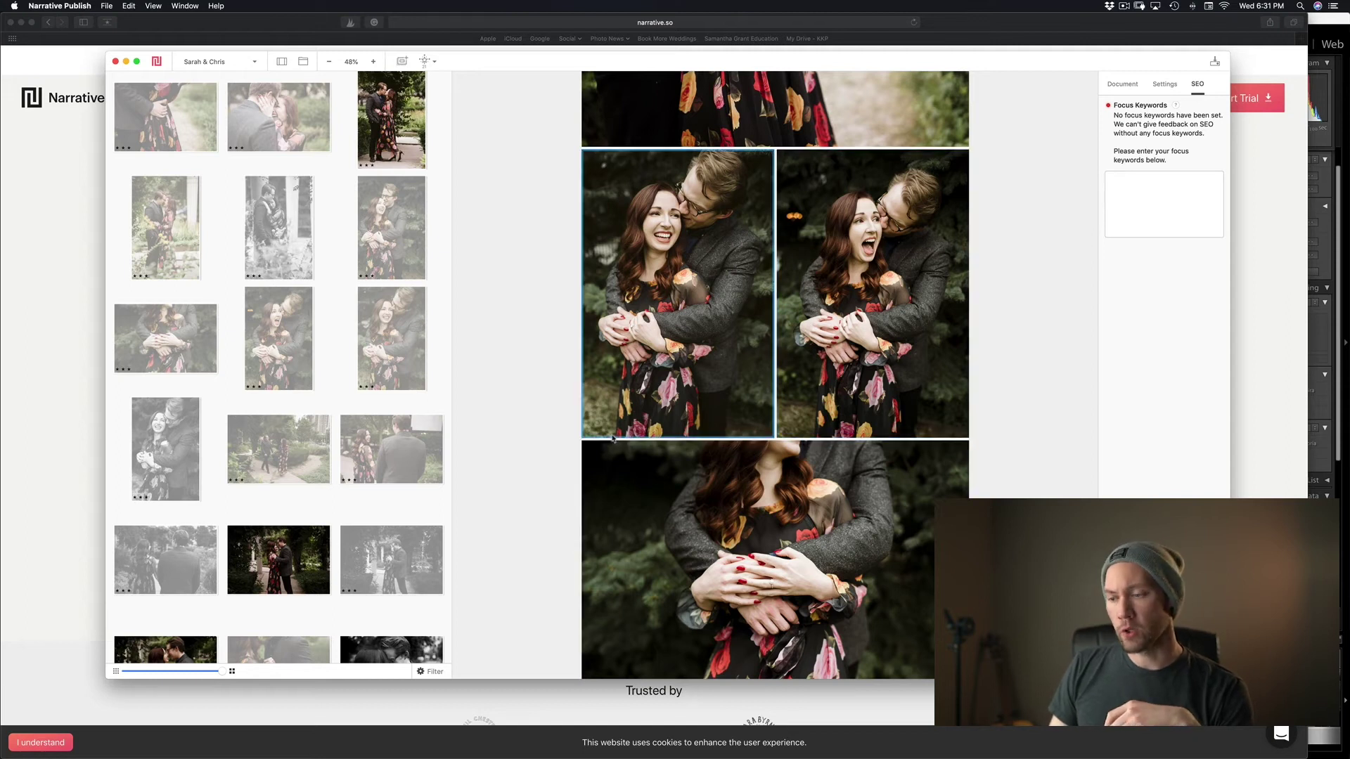
{"action": "left_click", "coordinate": [911, 306]}
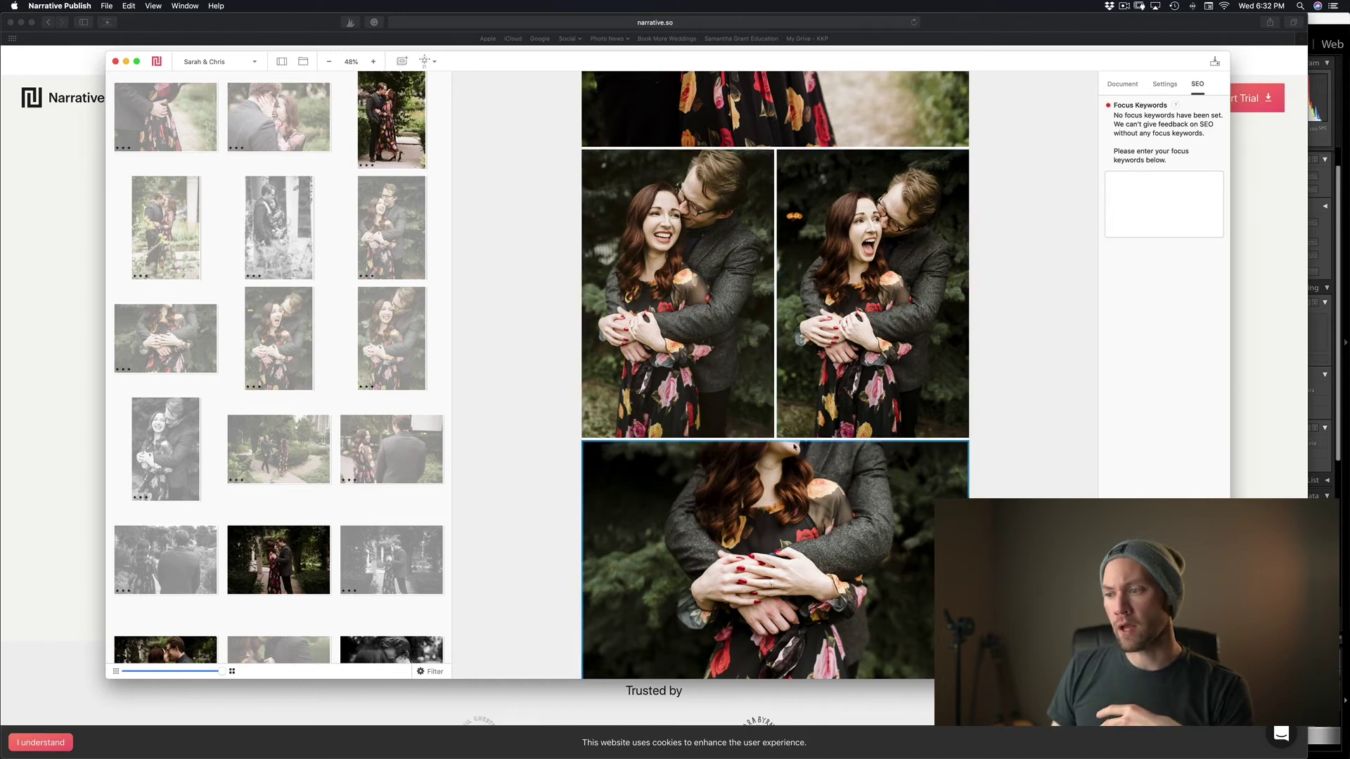
{"action": "scroll", "coordinate": [807, 443], "scroll_direction": "down", "scroll_amount": 1}
{"action": "scroll", "coordinate": [807, 443], "scroll_direction": "up", "scroll_amount": 10}
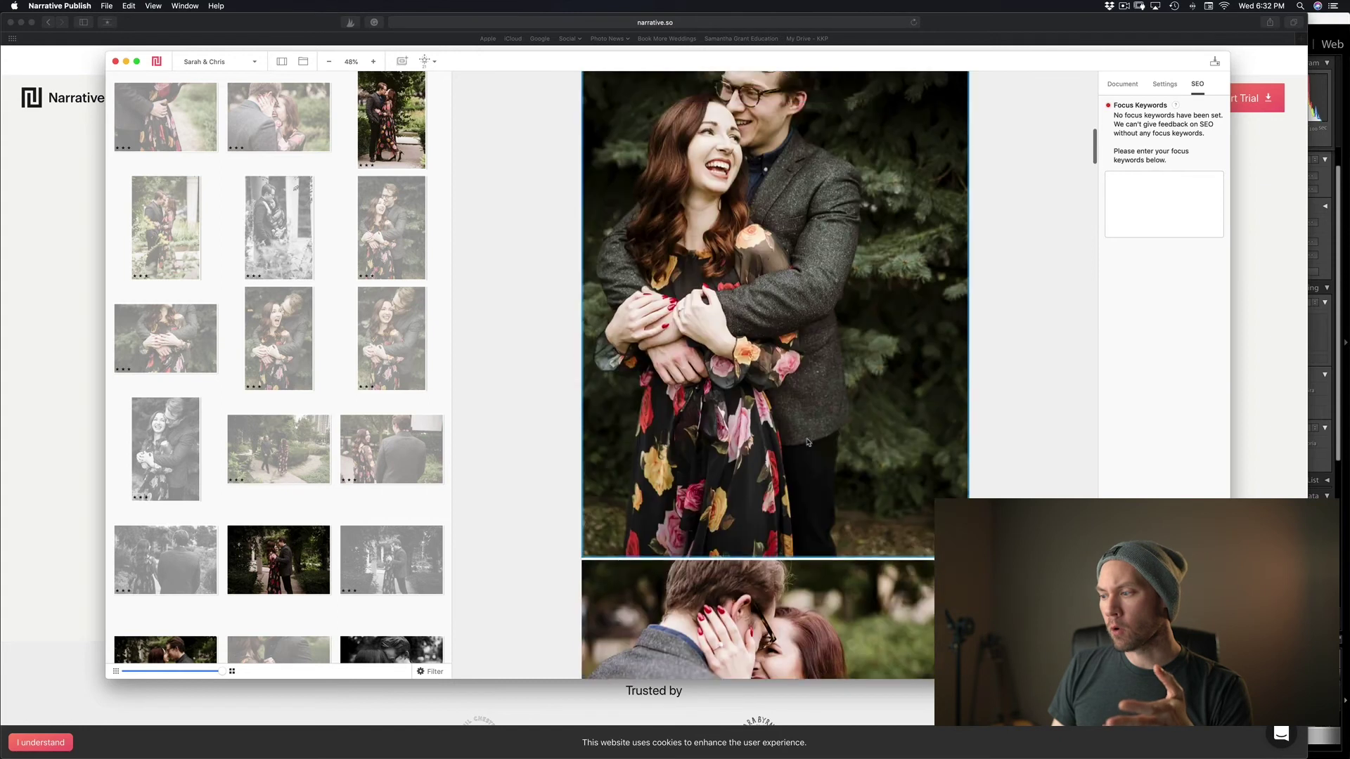
Return to the document settings, view the export options for the entire blog, and close them without exporting
{"action": "left_click", "coordinate": [1119, 87]}
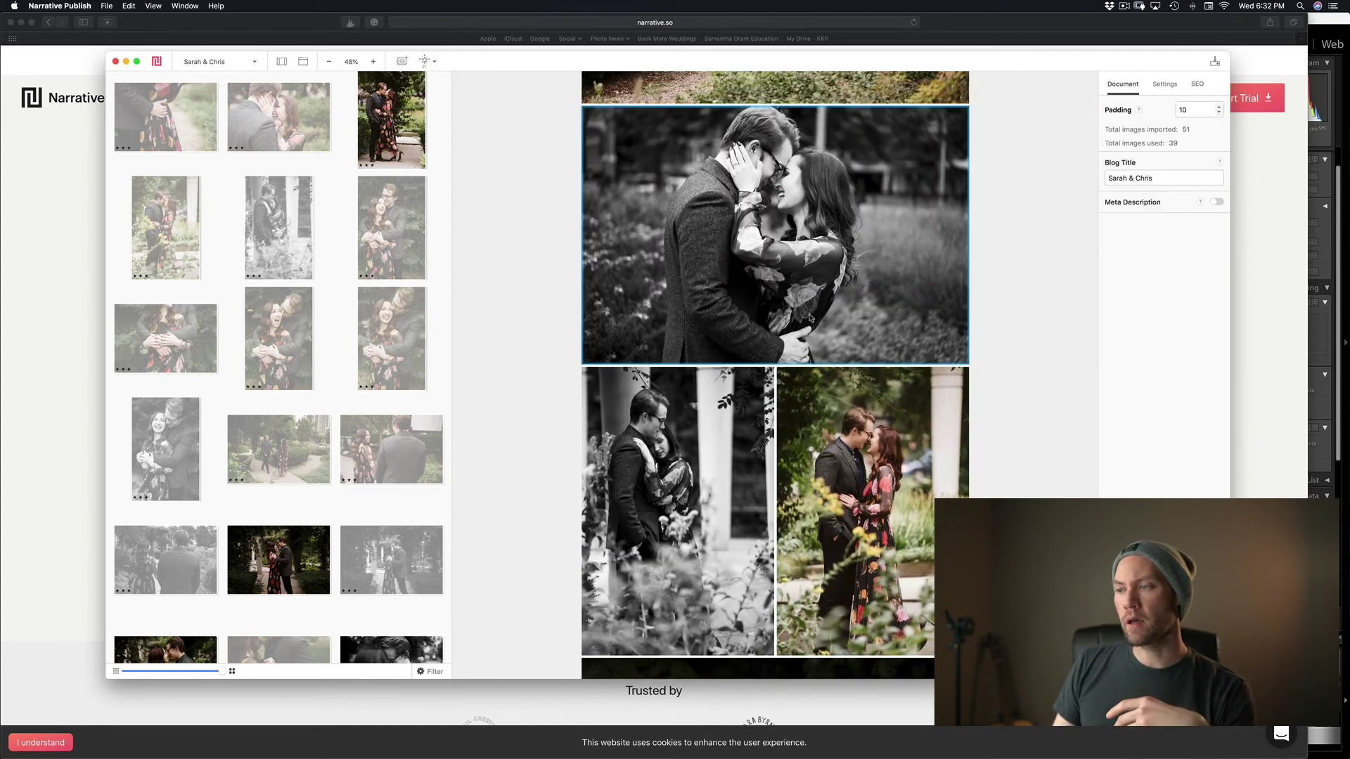
{"action": "scroll", "coordinate": [696, 361], "scroll_direction": "up", "scroll_amount": 5}
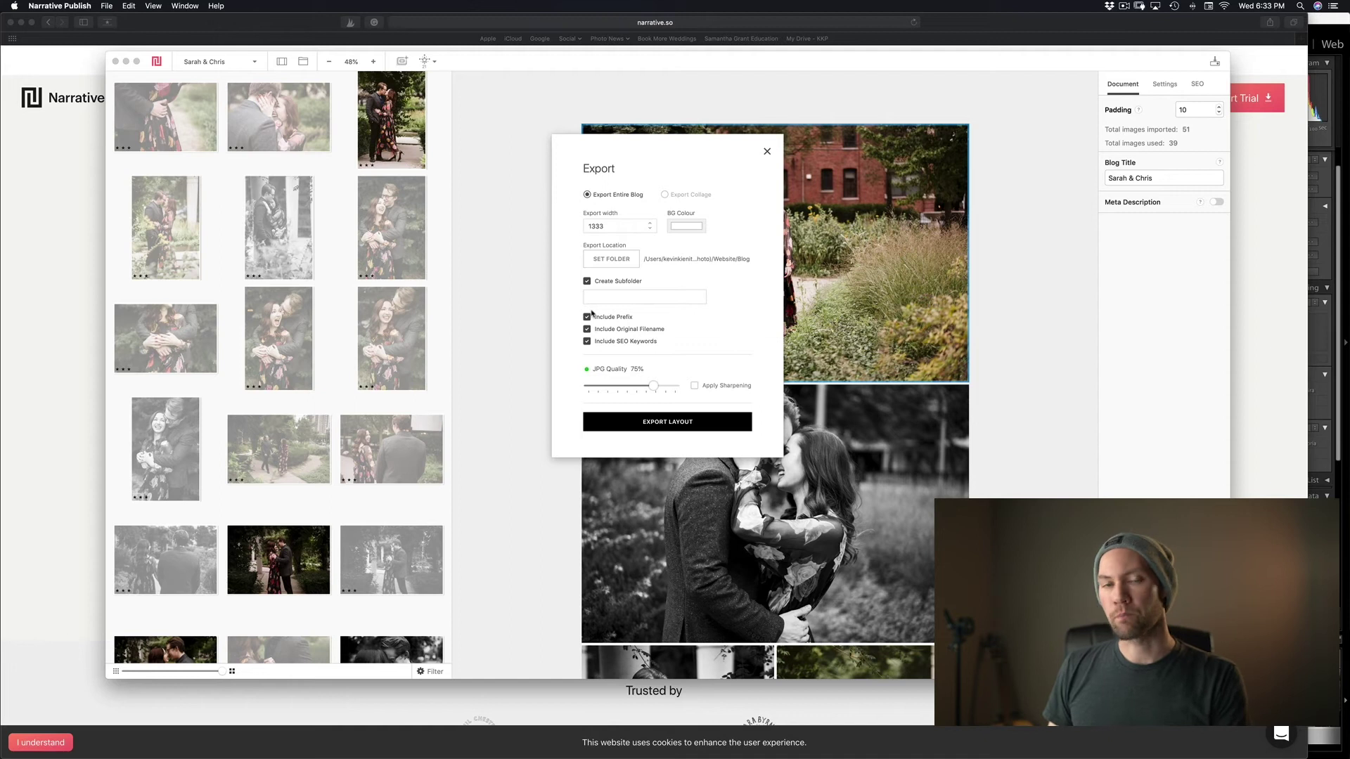
{"action": "left_click", "coordinate": [767, 153]}
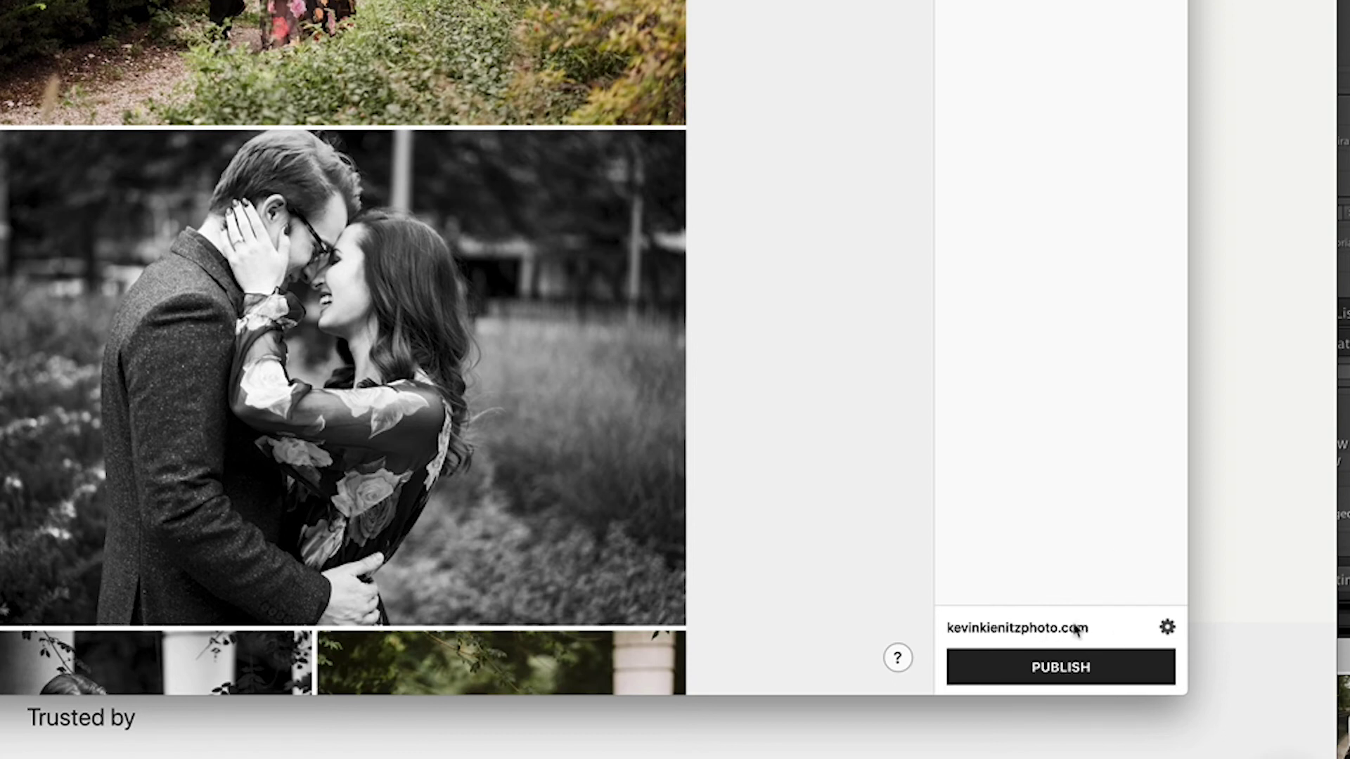
Publish the finished blog layout to the website and copy its link
{"action": "left_click", "coordinate": [1053, 674]}
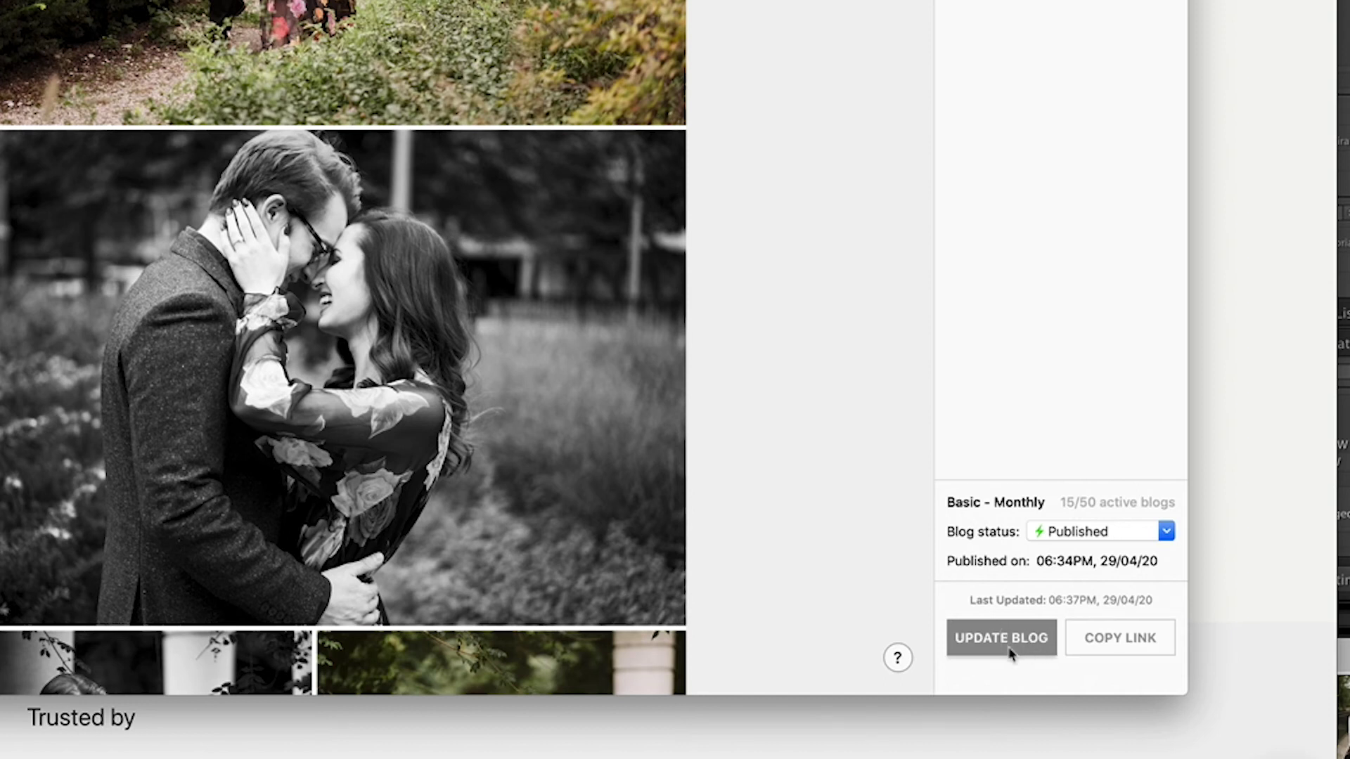
{"action": "left_click", "coordinate": [1132, 646]}
{"action": "left_click", "coordinate": [1110, 645]}
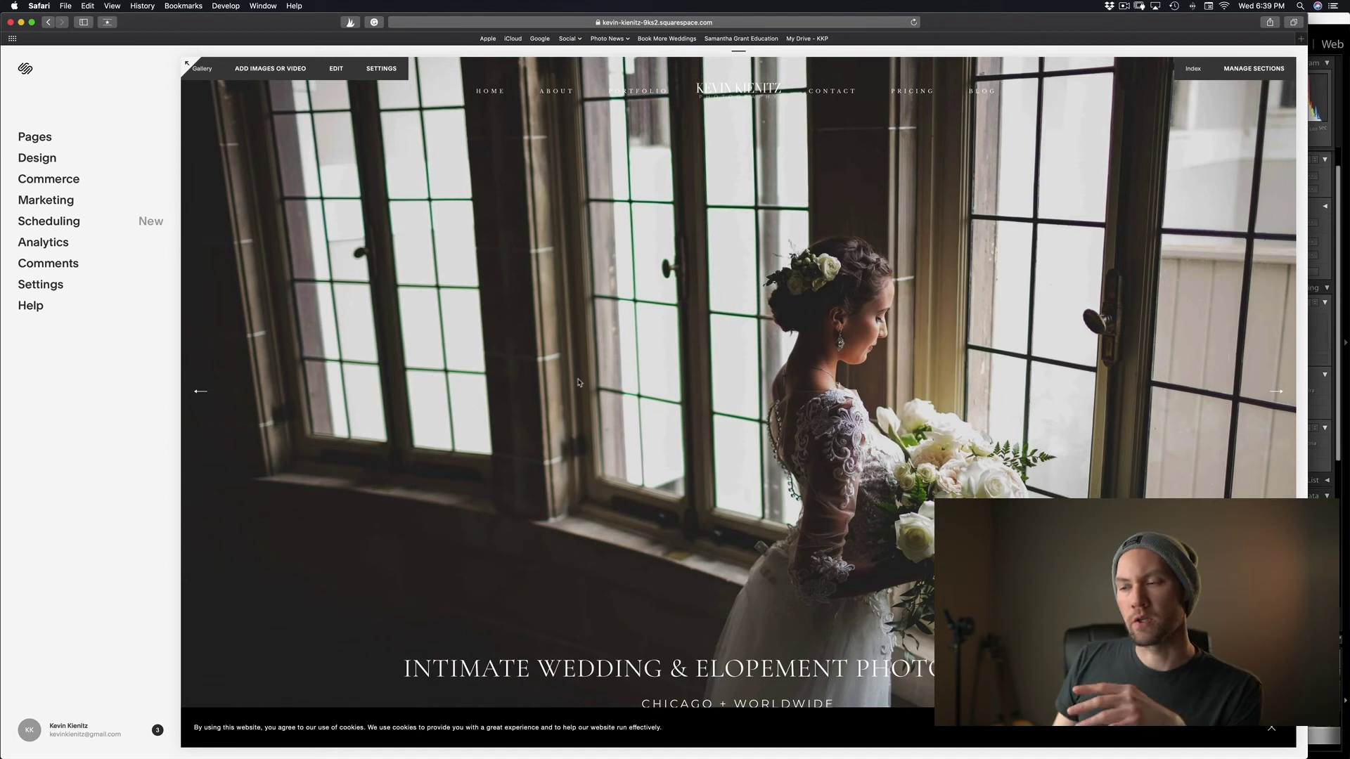
Open the BLOG page from the site's pages in the Squarespace editor in Safari
{"action": "left_click", "coordinate": [33, 136]}
{"action": "key", "text": "super+plus"}
{"action": "key", "text": "super+plus"}
{"action": "key", "text": "super+plus"}
{"action": "key", "text": "super+plus"}
{"action": "key", "text": "super+plus"}
{"action": "key", "text": "super+plus"}
{"action": "key", "text": "super+plus"}
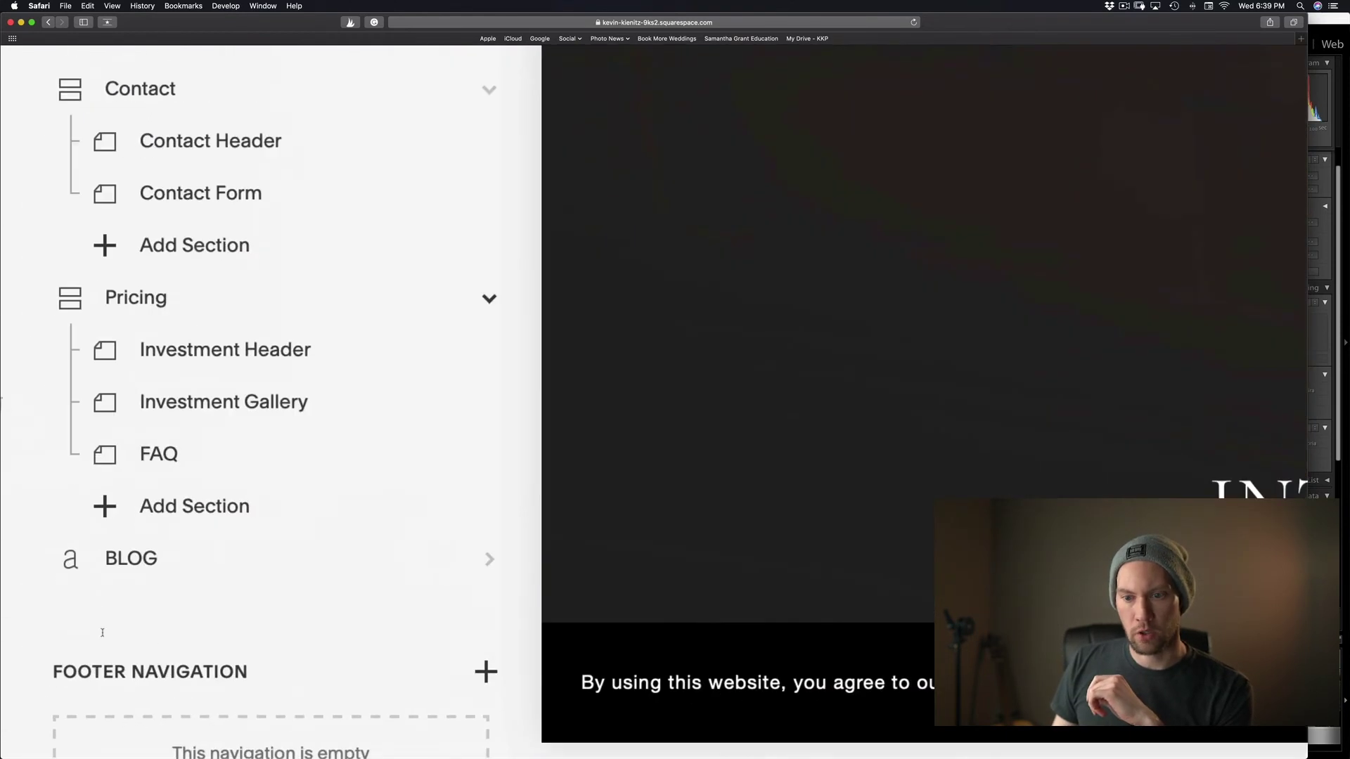
{"action": "left_click", "coordinate": [121, 559]}
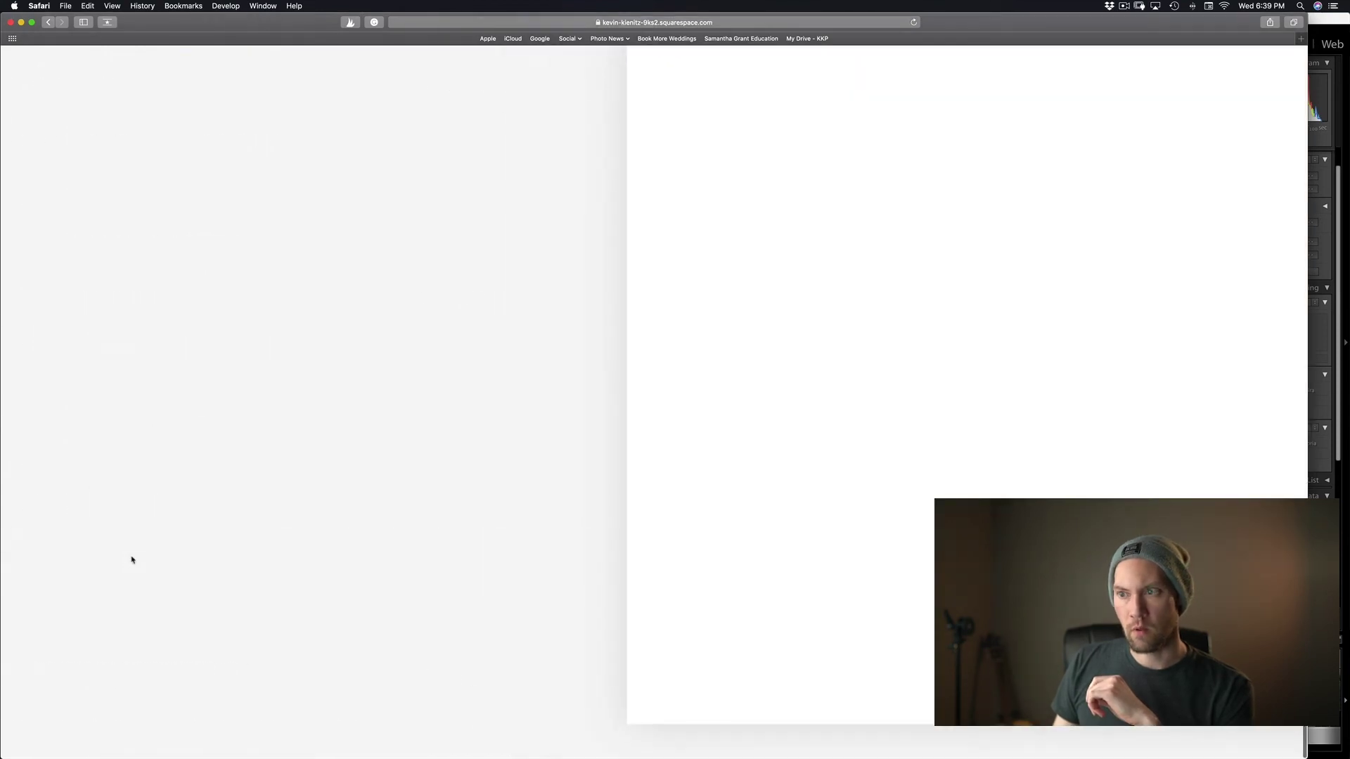
{"action": "key", "text": "super+minus"}
{"action": "key", "text": "super+minus"}
{"action": "key", "text": "super+minus"}
{"action": "key", "text": "super+minus"}
{"action": "key", "text": "super+minus"}
{"action": "key", "text": "super+minus"}
{"action": "key", "text": "super+minus"}
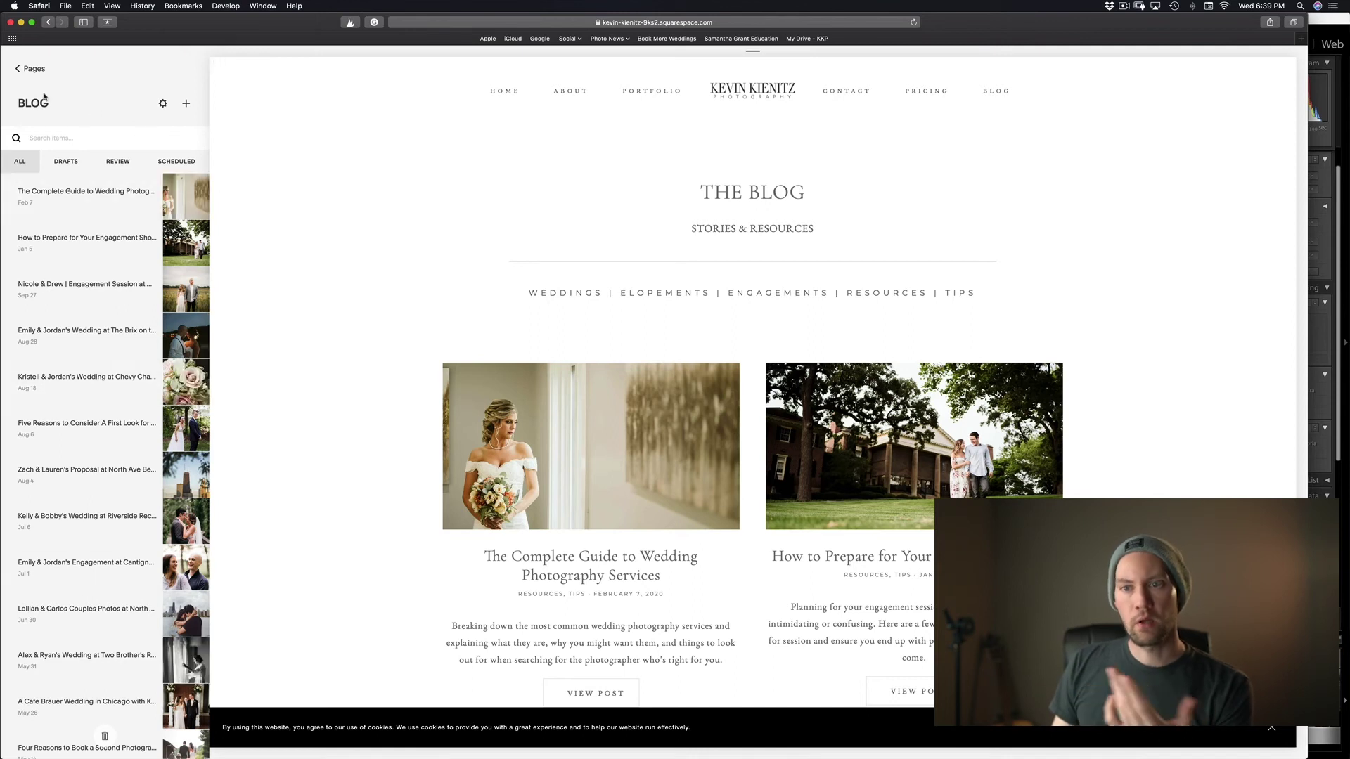
Create a new blog post titled "Colvin House Chicago Engagement Photo Session"
{"action": "left_click", "coordinate": [186, 103]}
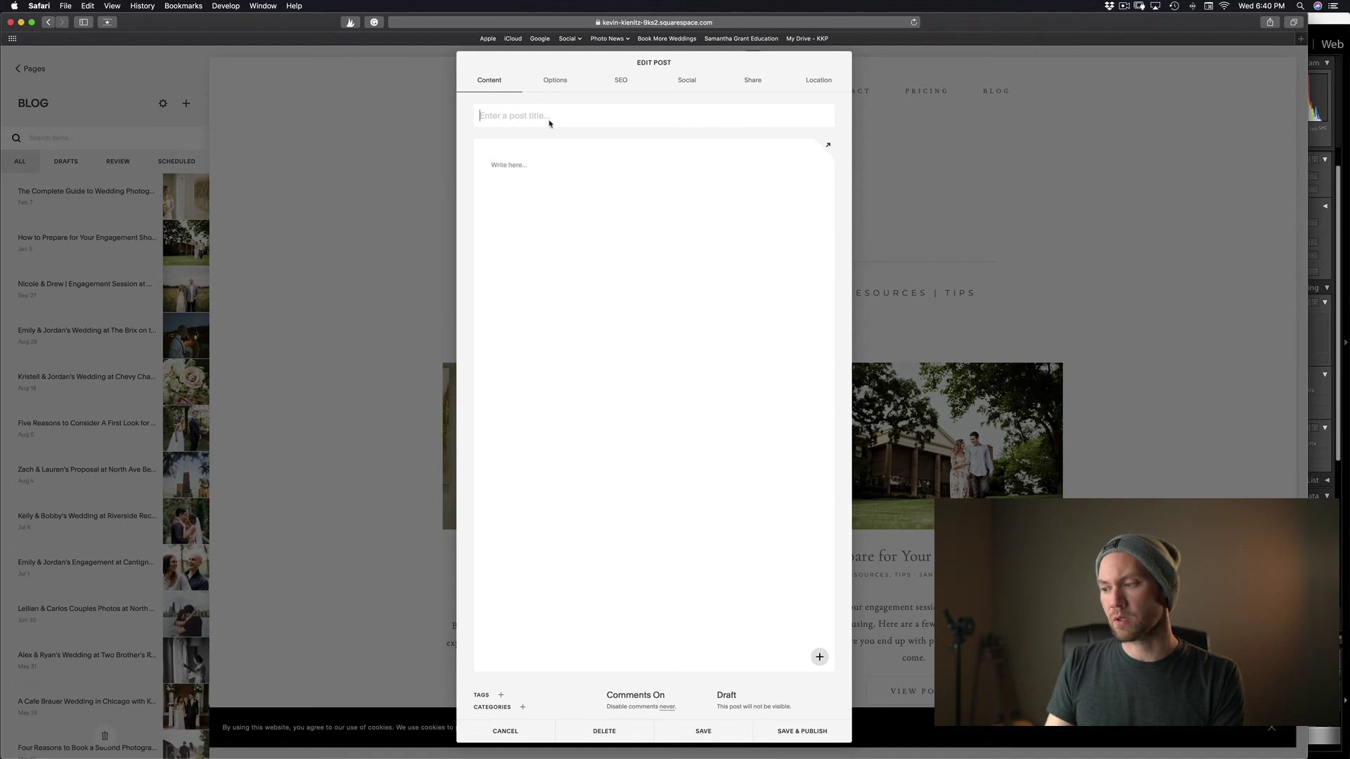
{"action": "type", "text": "Co"}
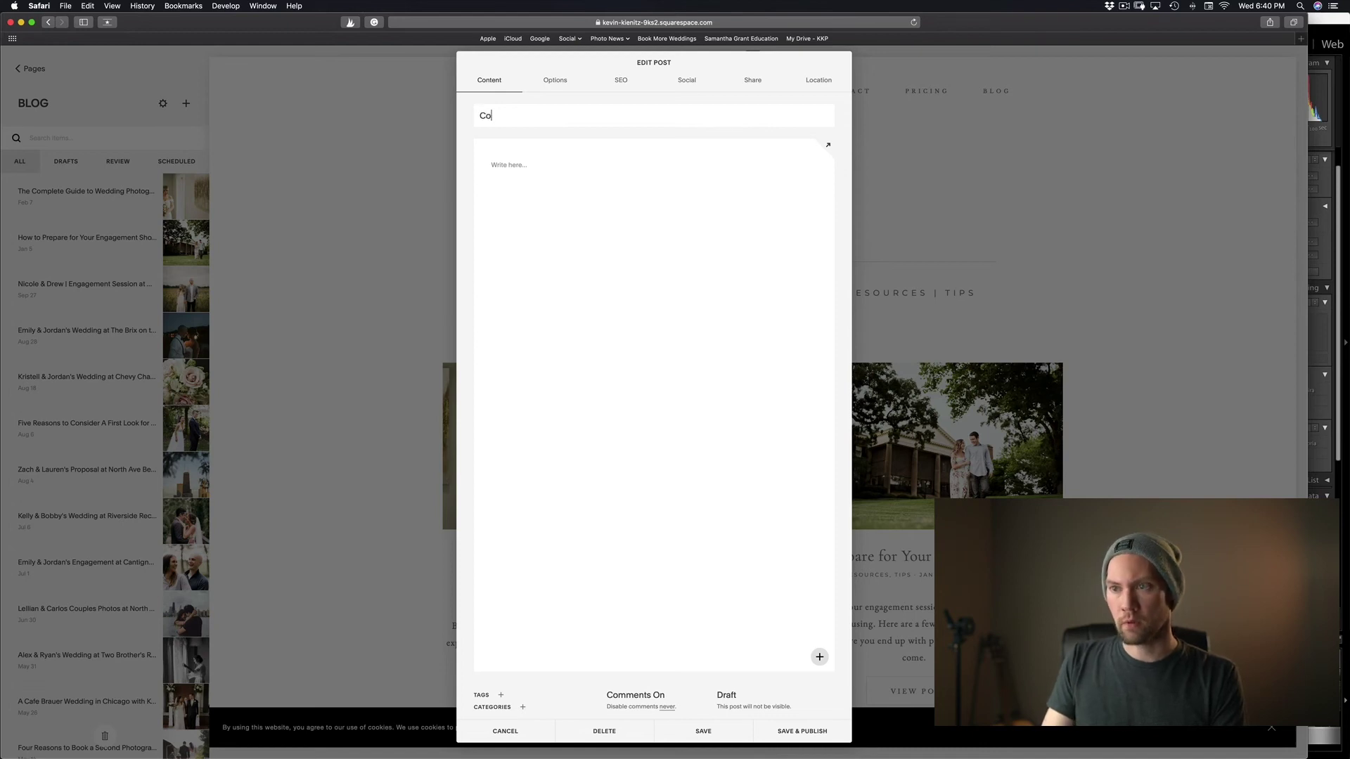
{"action": "type", "text": "lvin House Ch"}
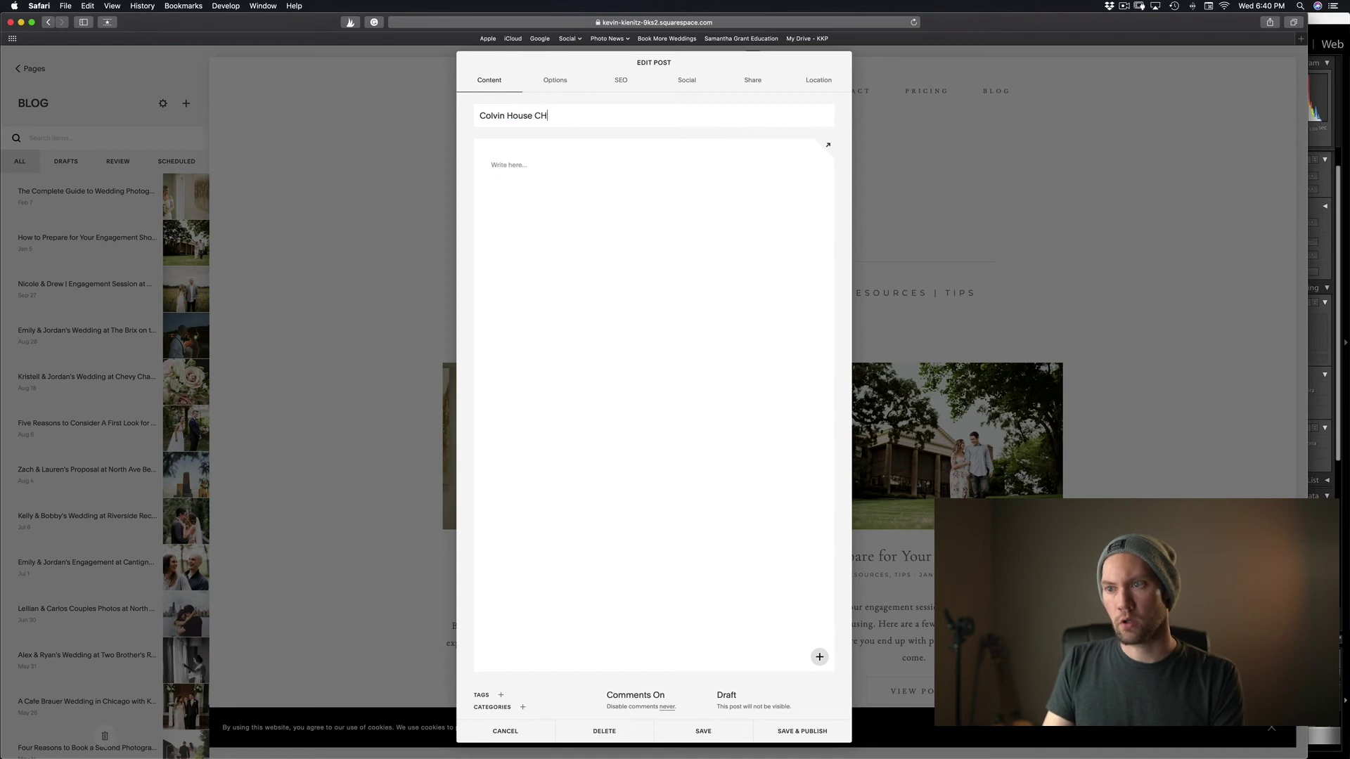
{"action": "key", "text": "BackSpace"}
{"action": "type", "text": "hicago Engagme"}
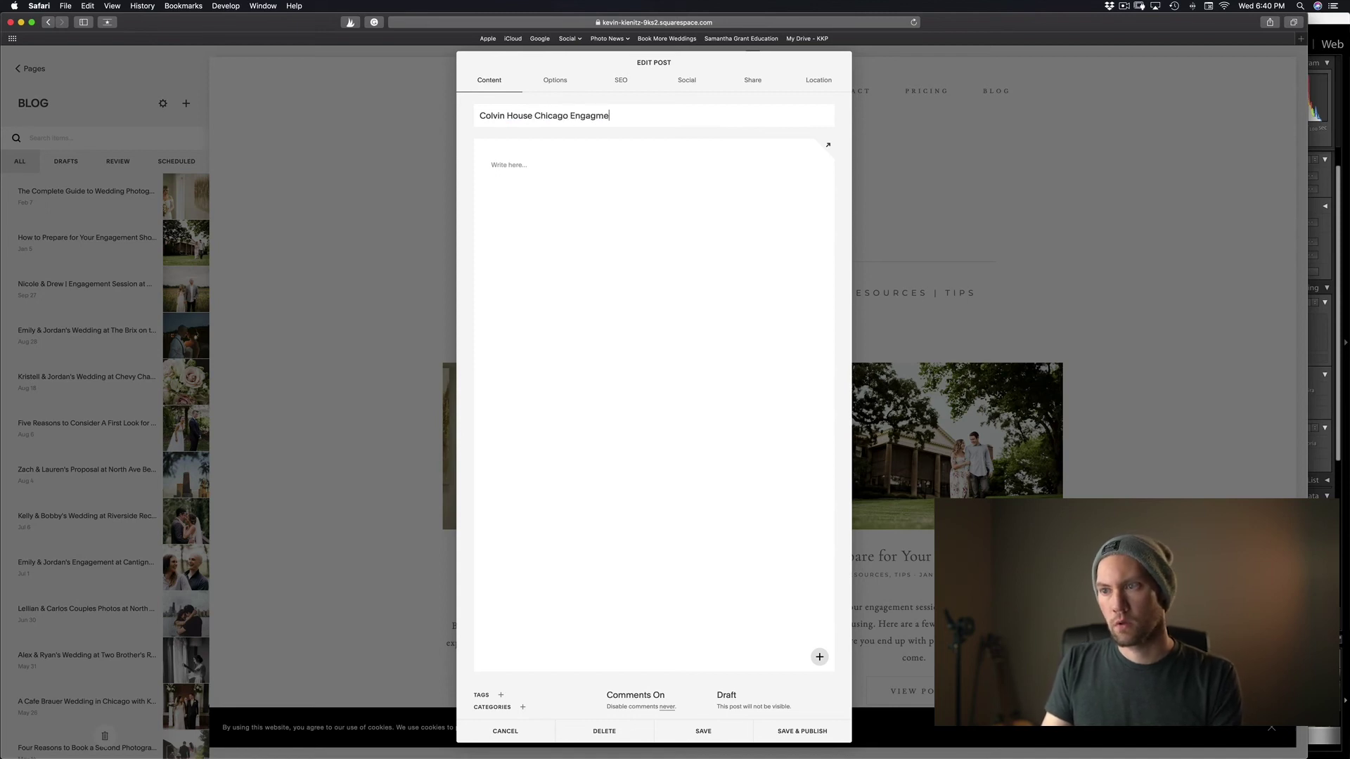
{"action": "key", "text": "BackSpace"}
{"action": "key", "text": "BackSpace"}
{"action": "type", "text": "ement Ses"}
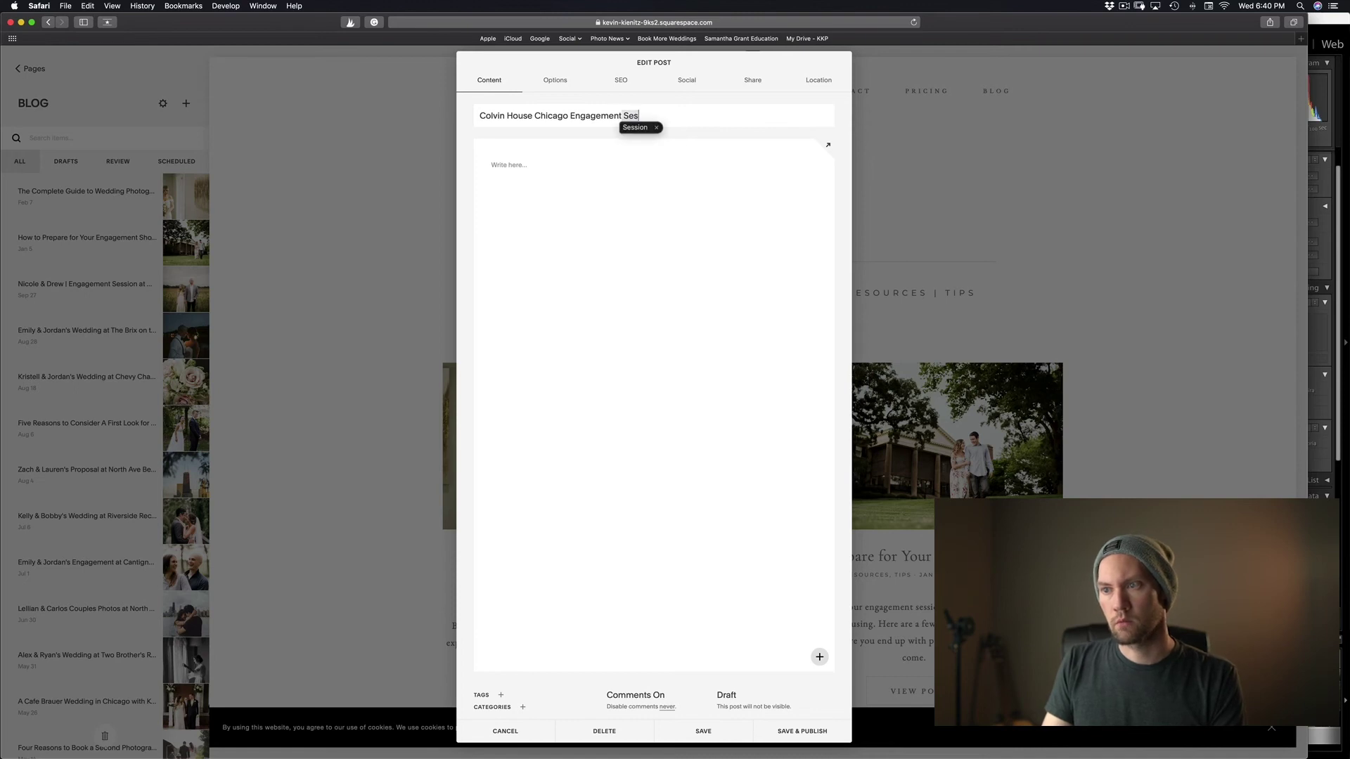
{"action": "key", "text": "BackSpace"}
{"action": "key", "text": "BackSpace"}
{"action": "key", "text": "BackSpace"}
{"action": "type", "text": "Photo Session"}
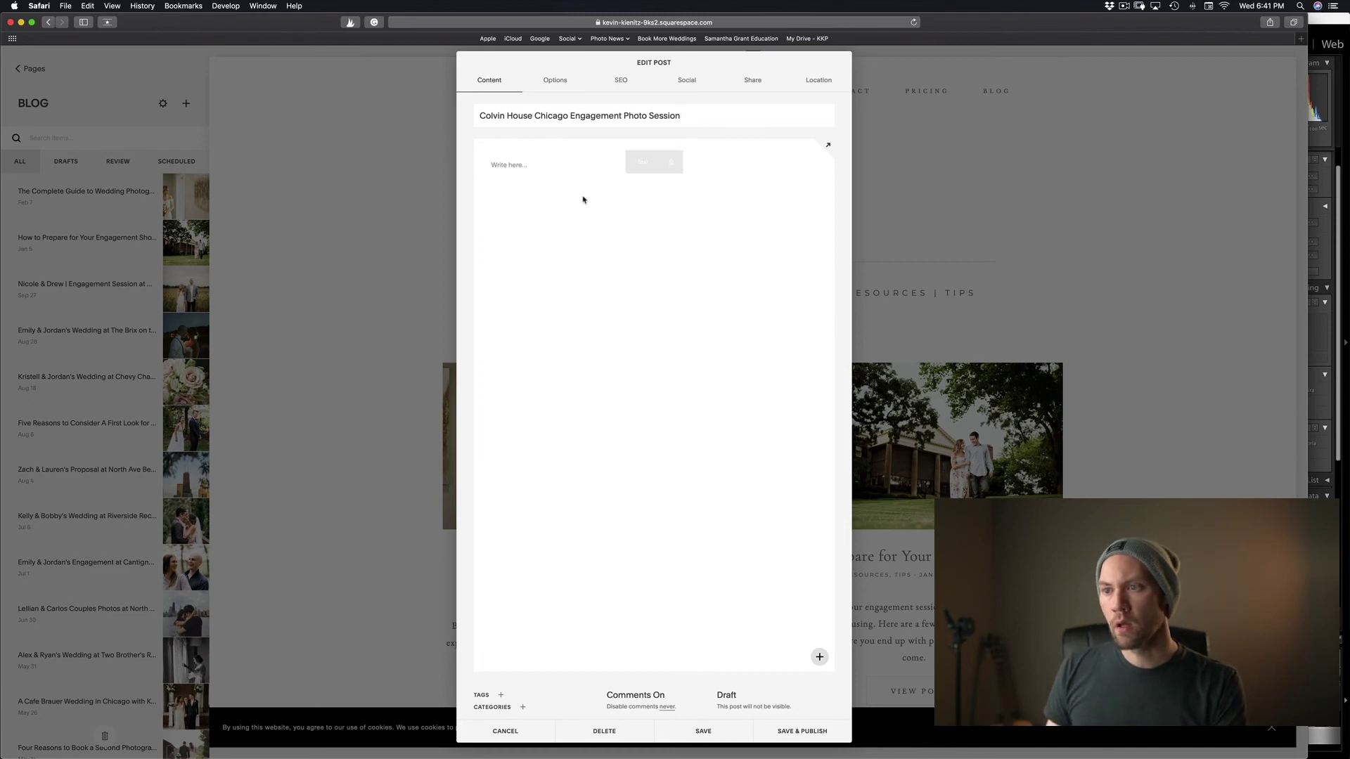
Enter the introductory body text "This is where I'll put all blog." in the post
{"action": "left_click", "coordinate": [551, 182]}
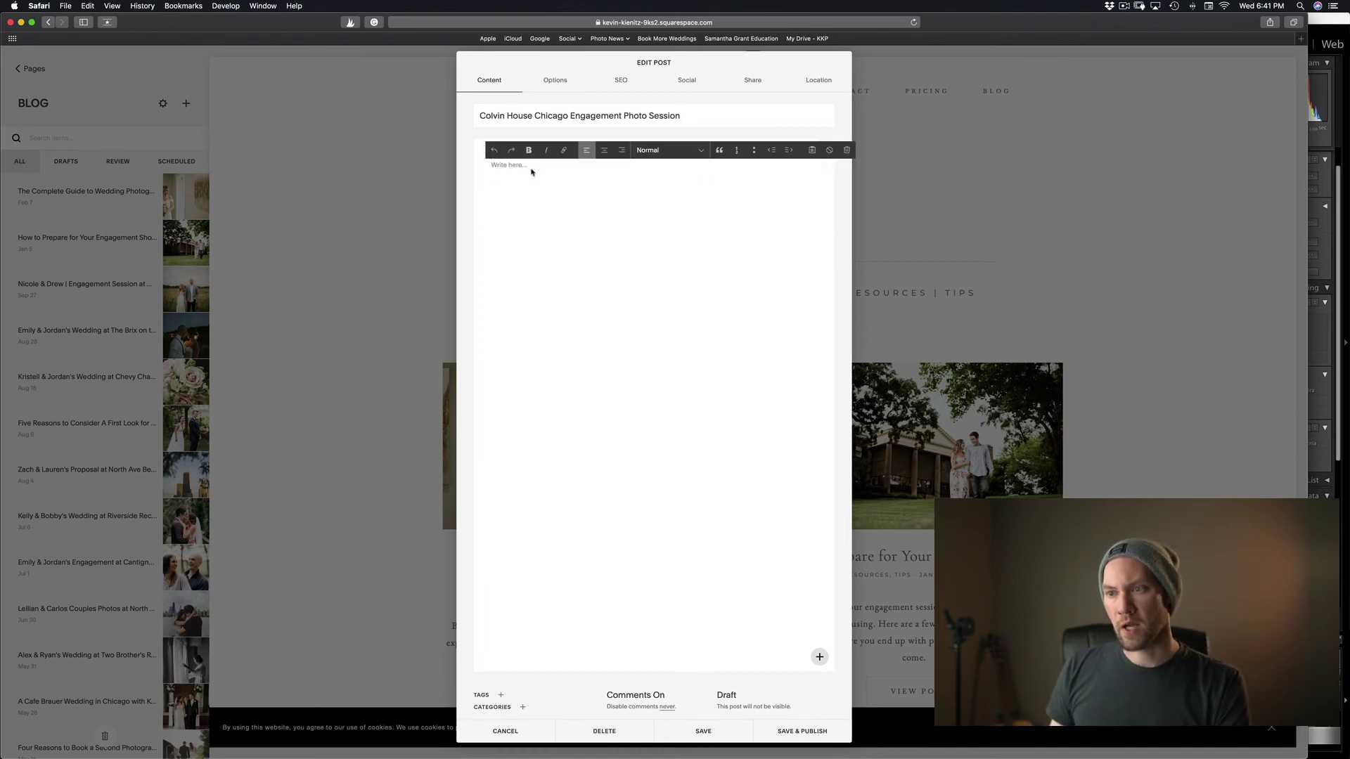
{"action": "type", "text": "T"}
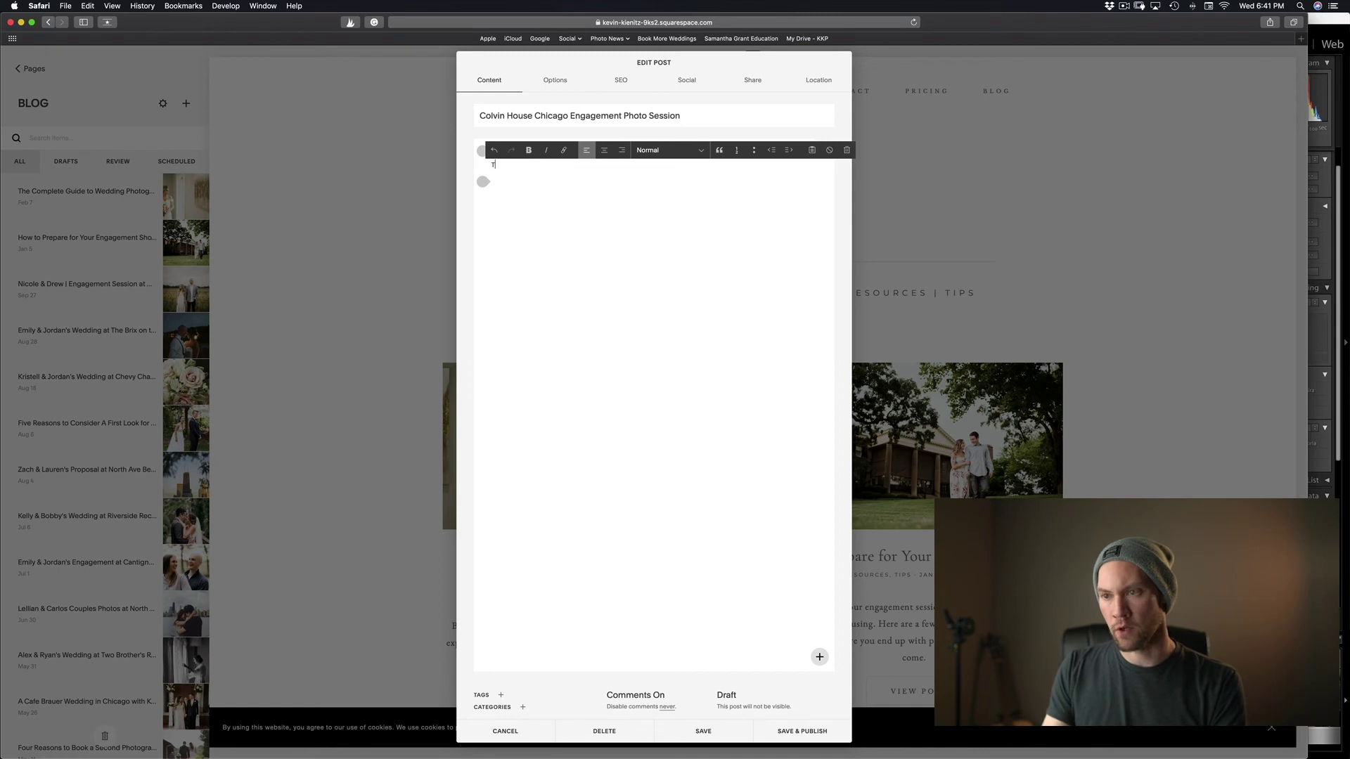
{"action": "type", "text": "his is where "}
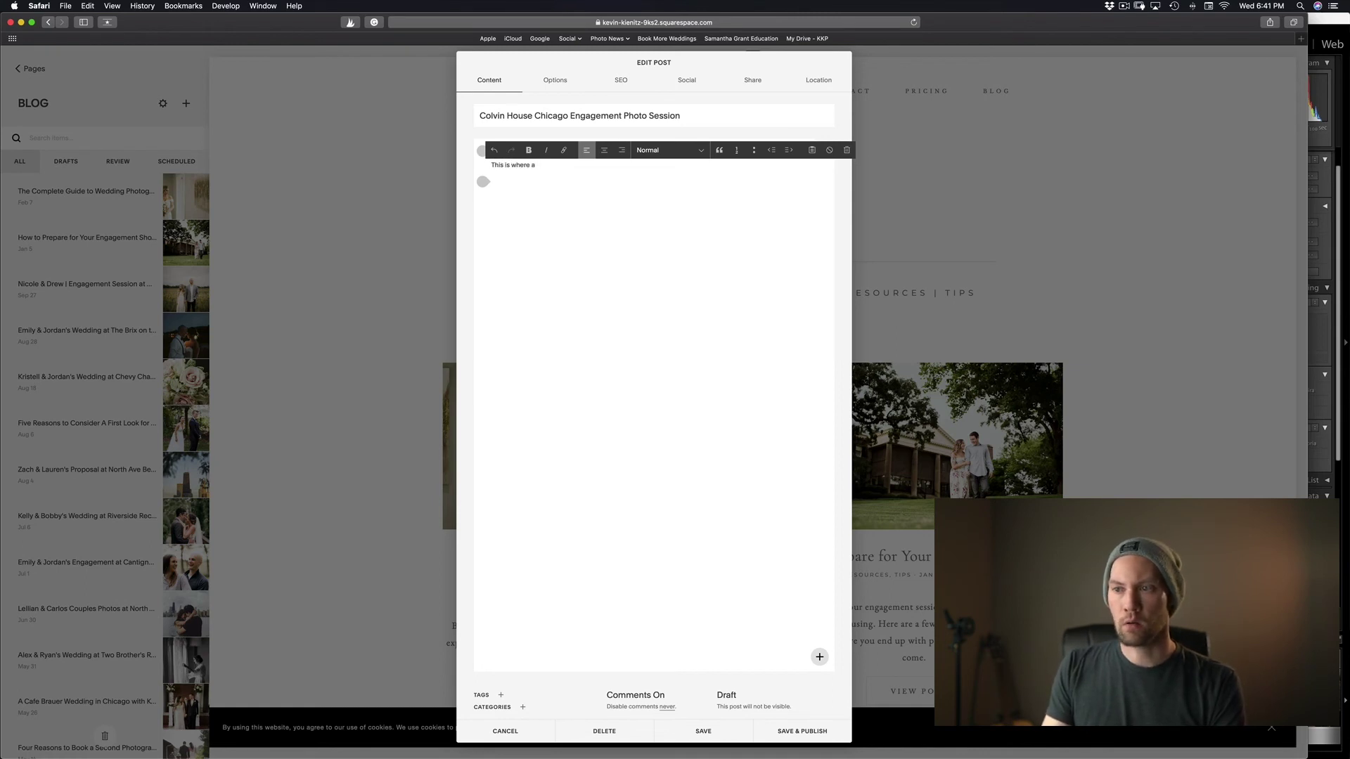
{"action": "type", "text": "I'll p"}
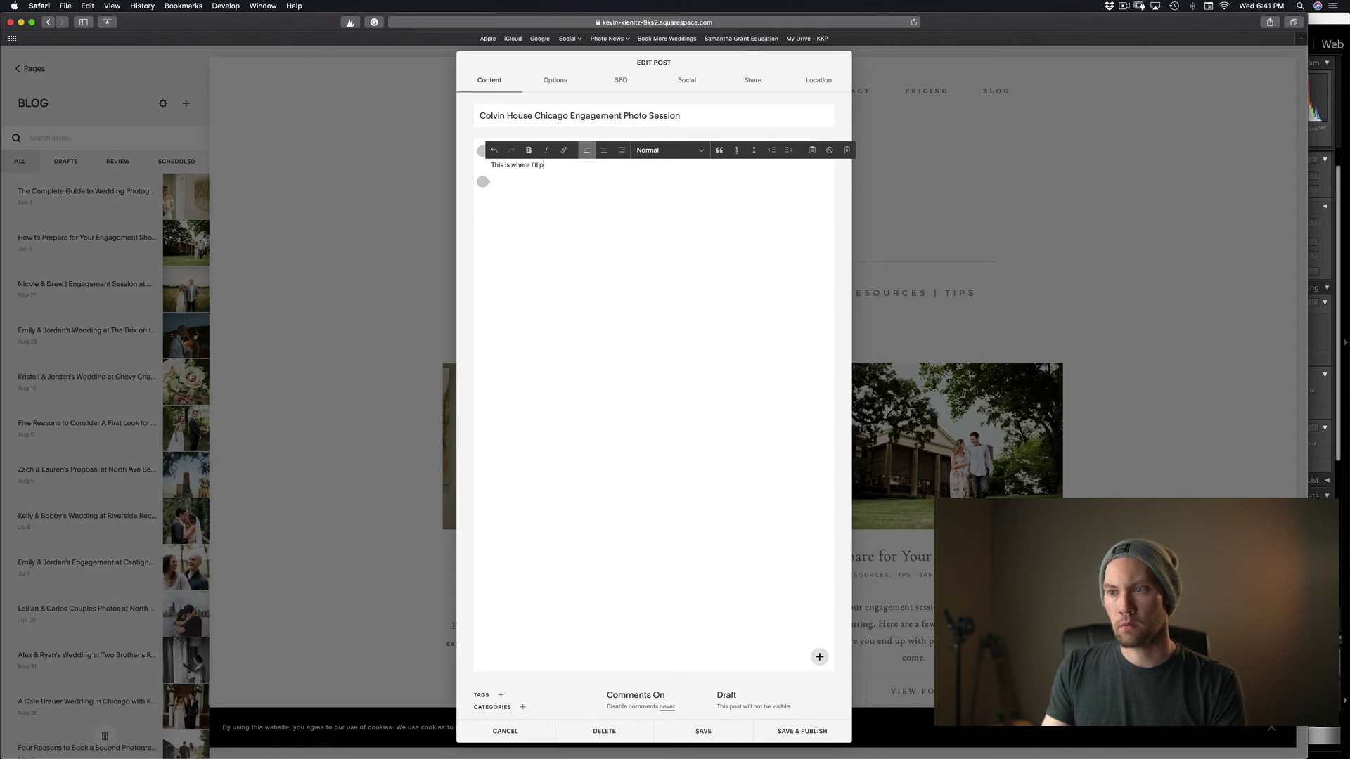
{"action": "type", "text": "ut oll blog"}
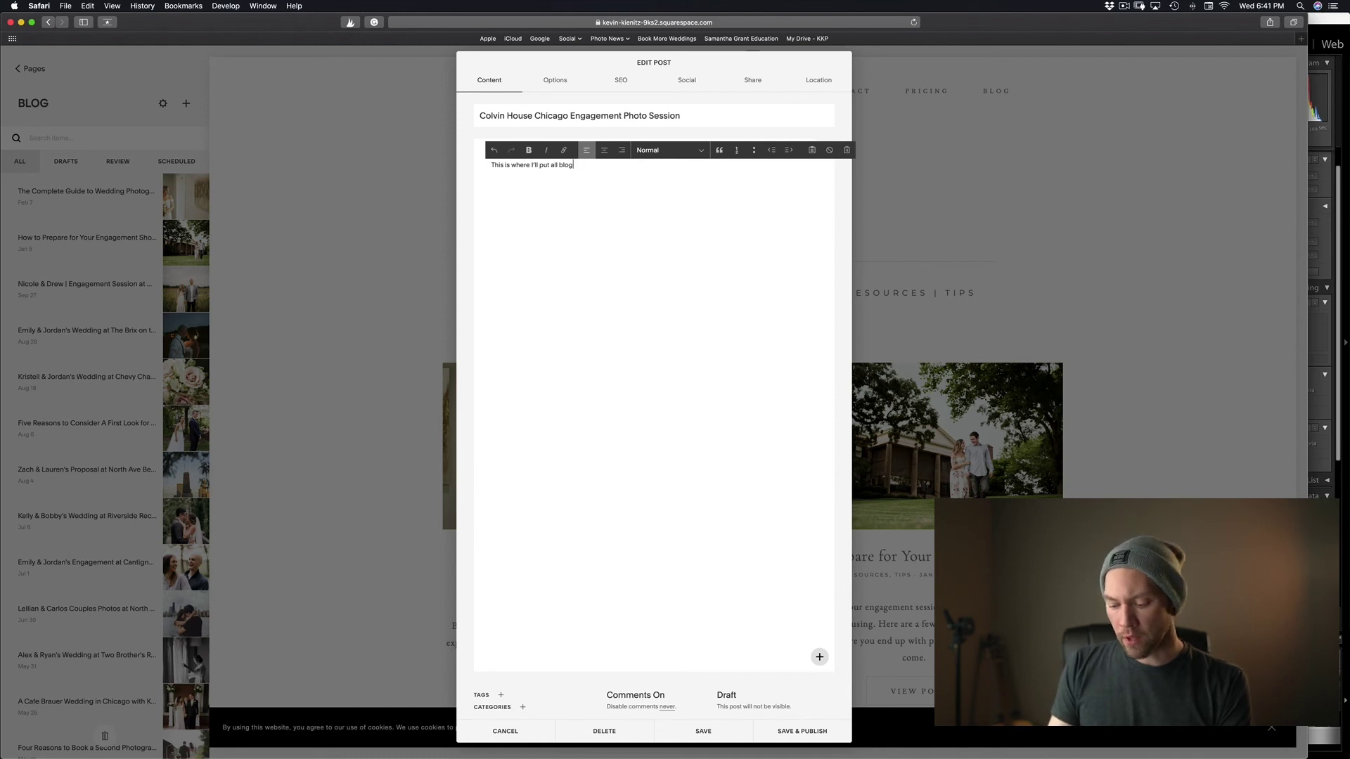
{"action": "type", "text": "."}
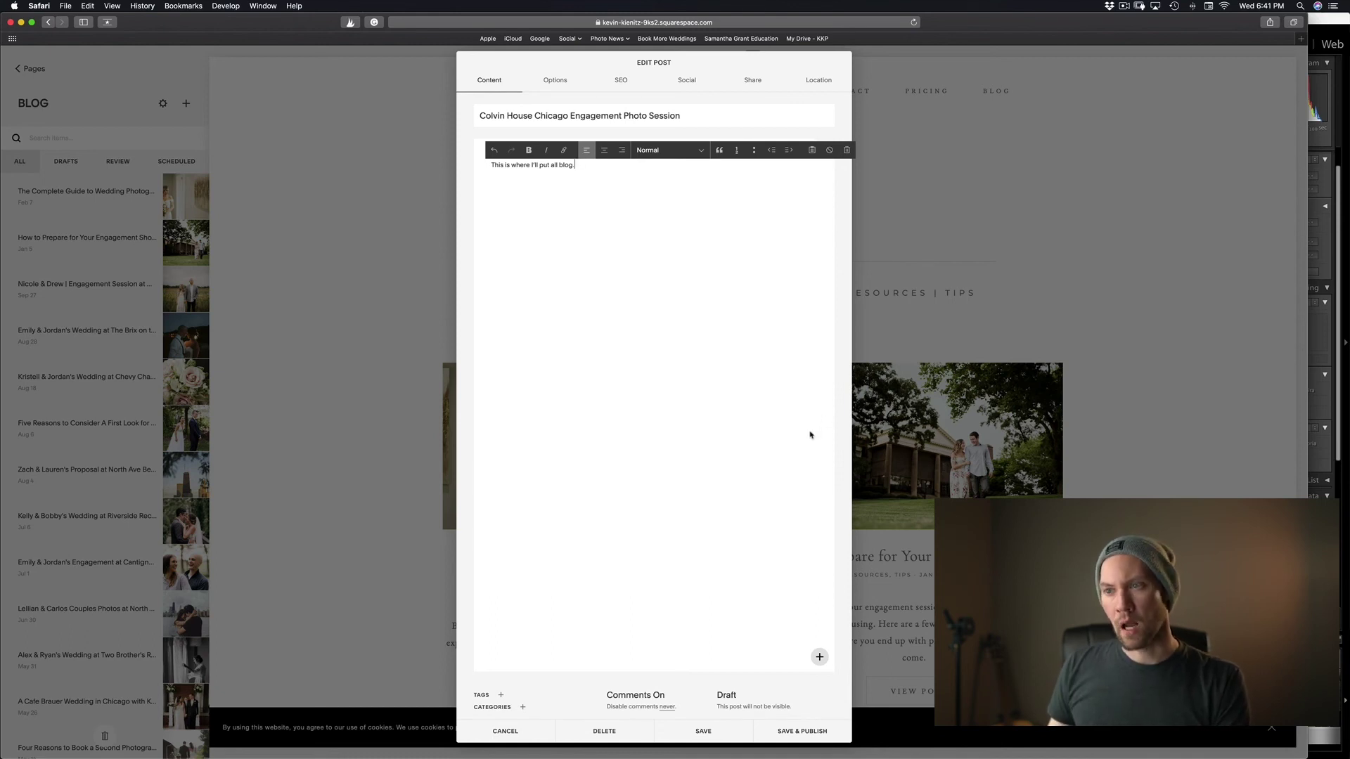
{"action": "left_click", "coordinate": [564, 214]}
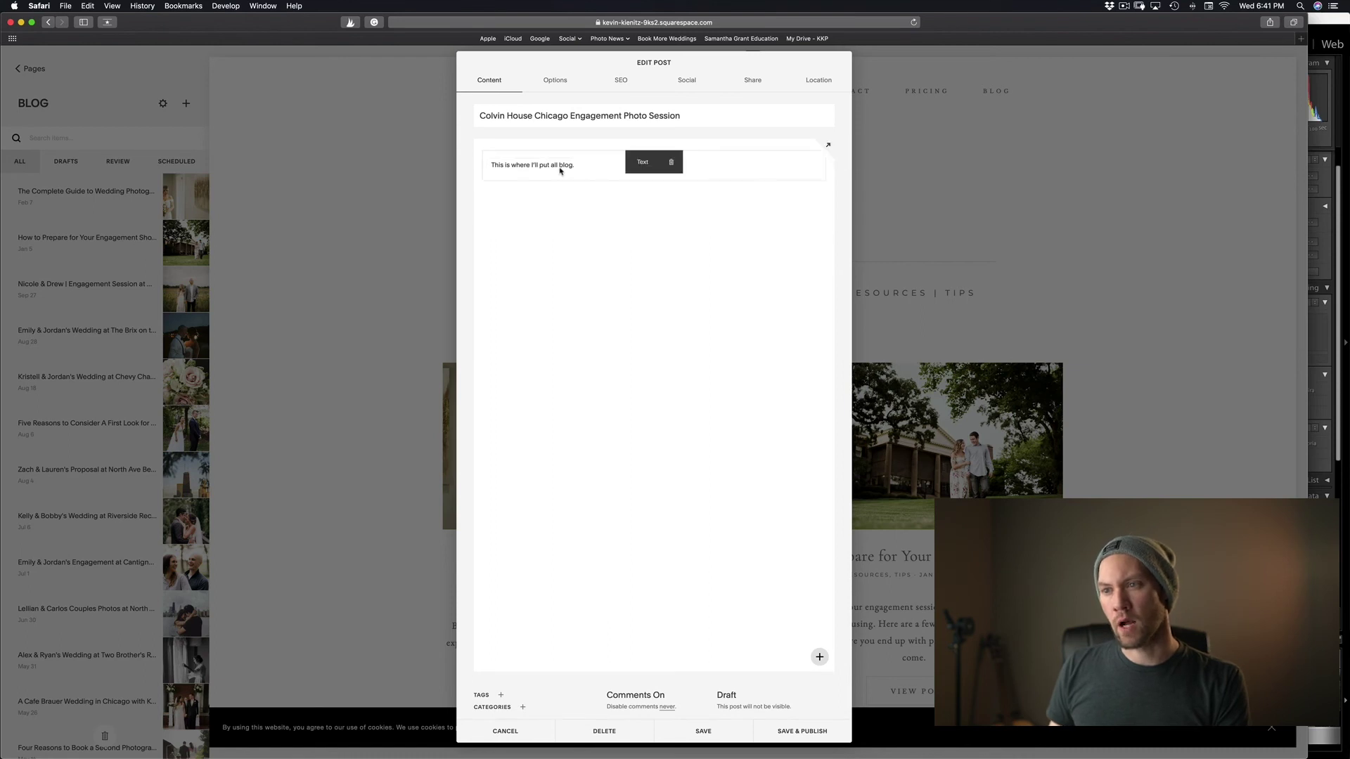
Insert a Code block directly below the introductory text
{"action": "mouse_move", "coordinate": [558, 173]}
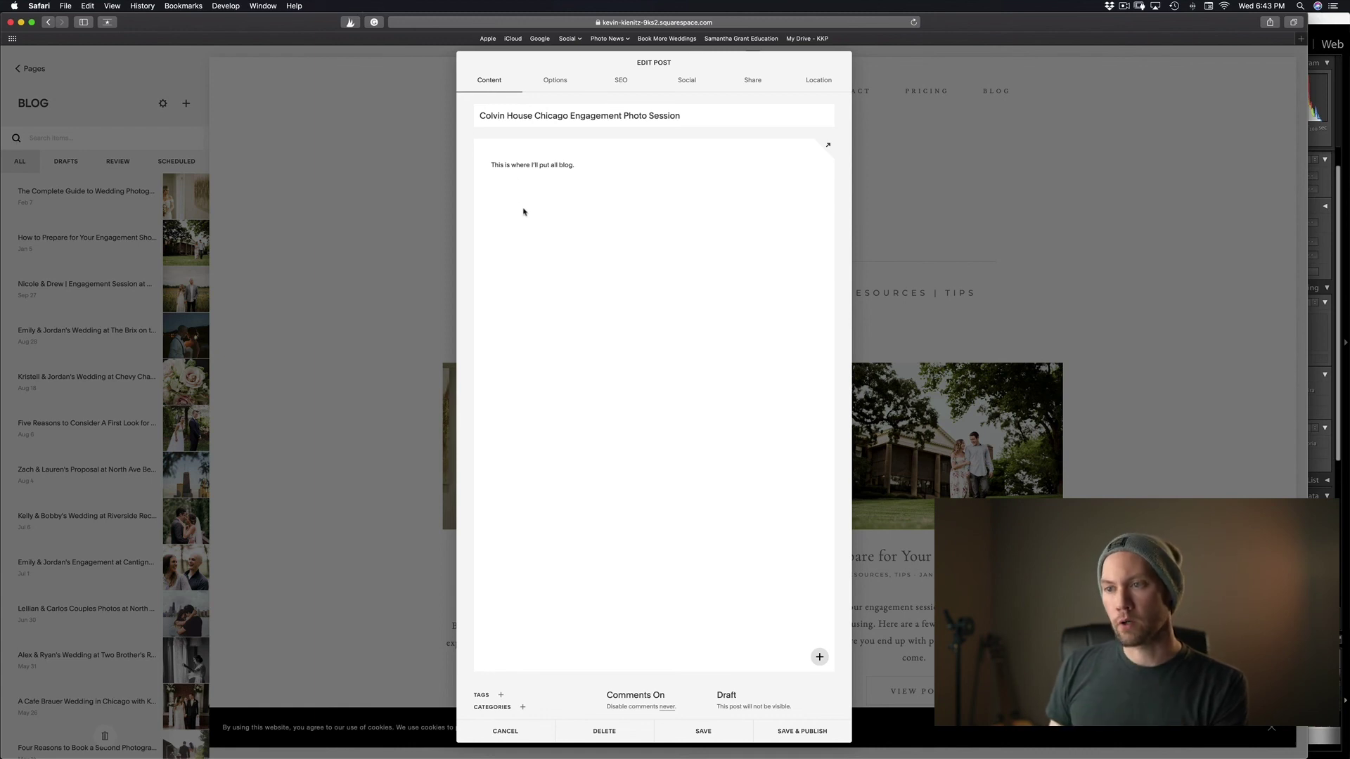
{"action": "left_click", "coordinate": [483, 181]}
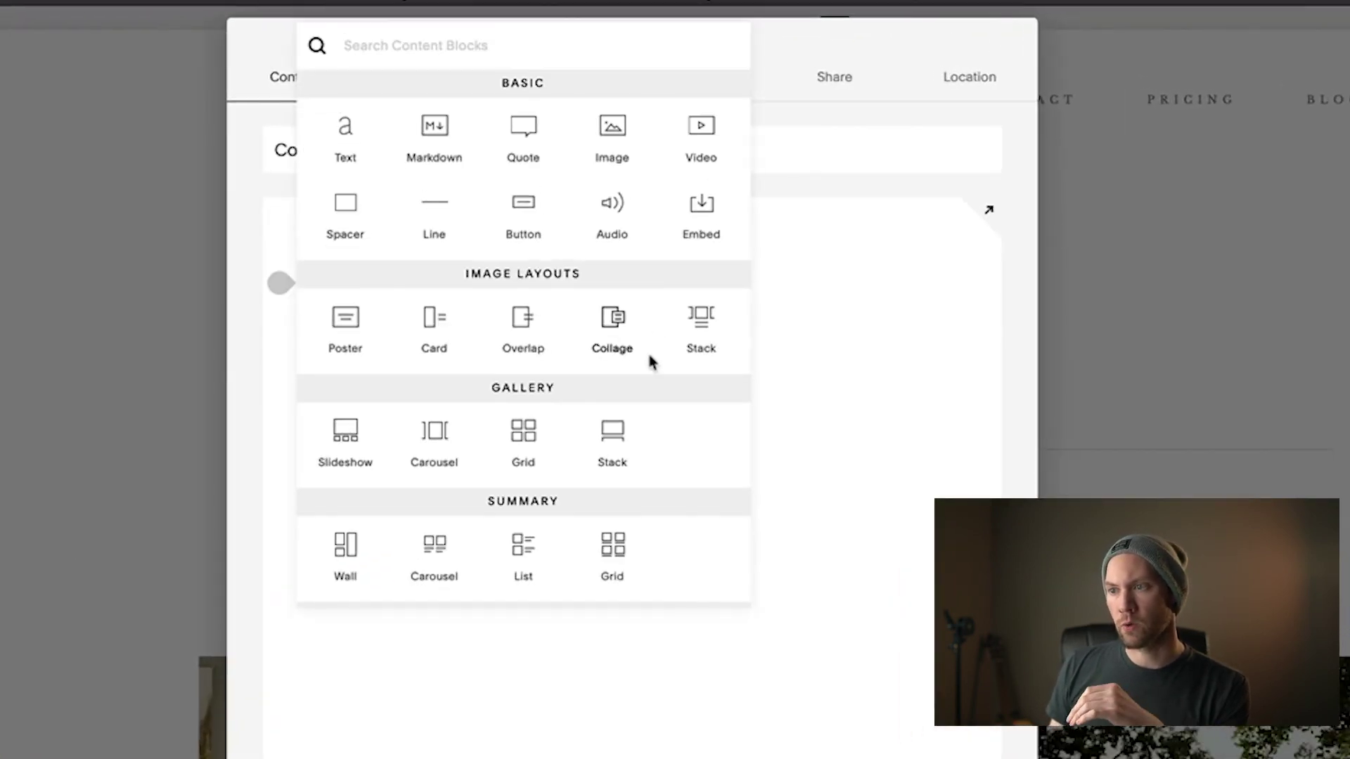
{"action": "scroll", "coordinate": [653, 362], "scroll_direction": "down", "scroll_amount": 15}
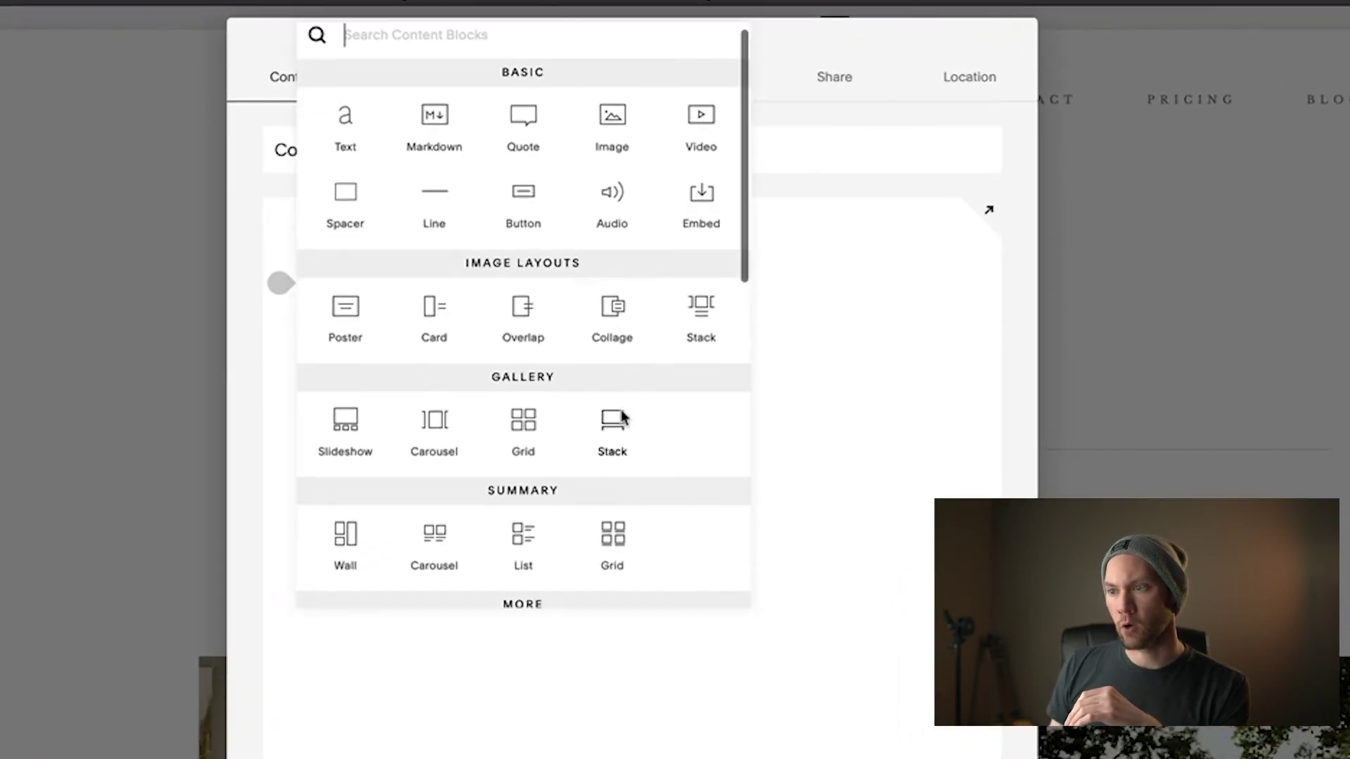
{"action": "scroll", "coordinate": [622, 416], "scroll_direction": "up", "scroll_amount": 5}
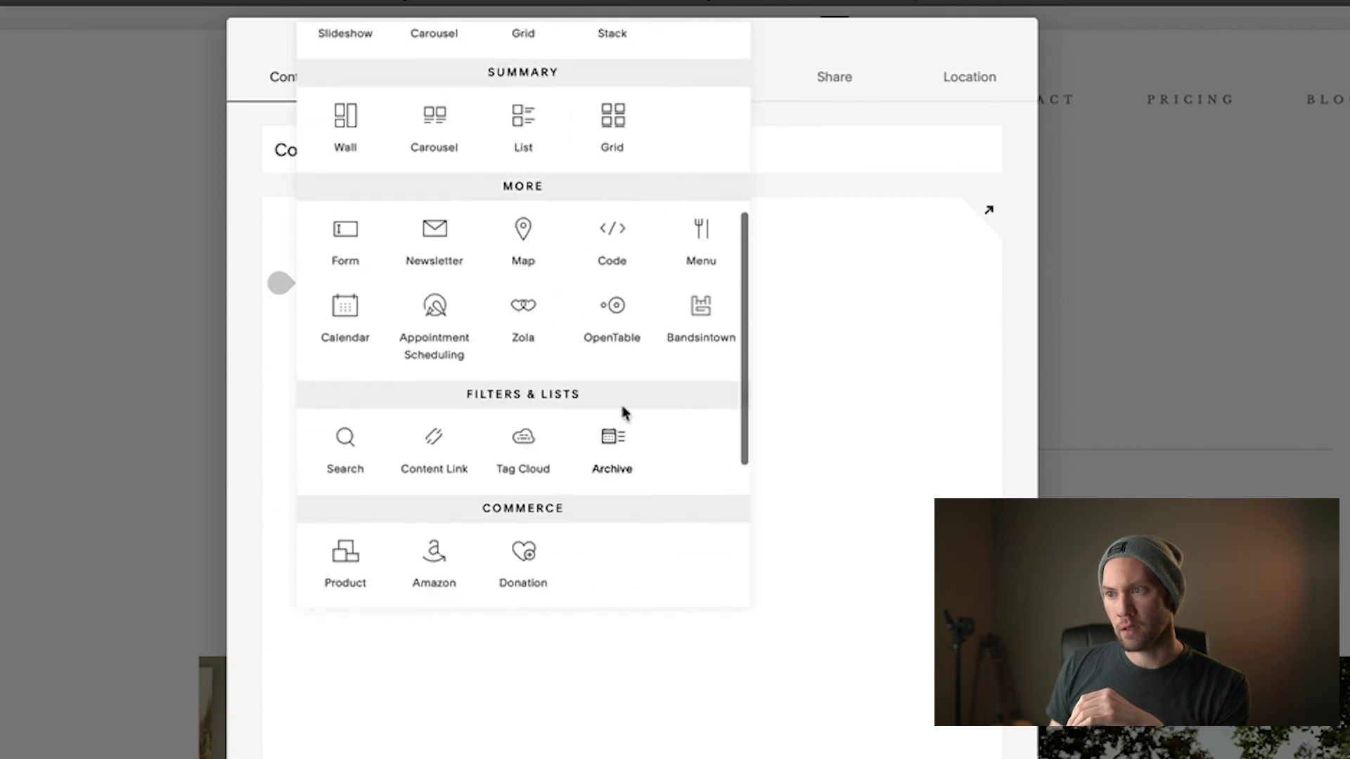
{"action": "left_click", "coordinate": [616, 250]}
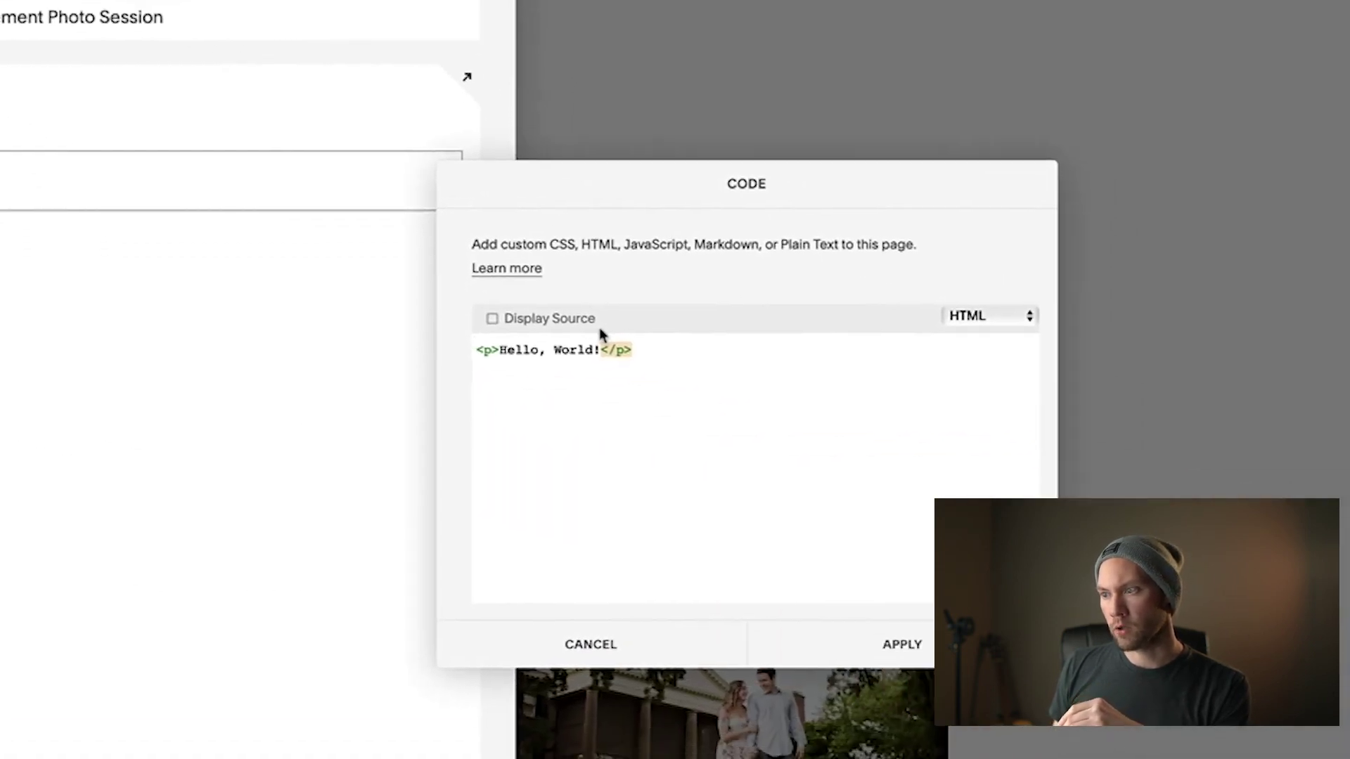
Replace the sample HTML in the Code block with the copied Narrative embed code and apply it
{"action": "left_click", "coordinate": [648, 351]}
{"action": "left_click", "coordinate": [457, 356], "text": "shift"}
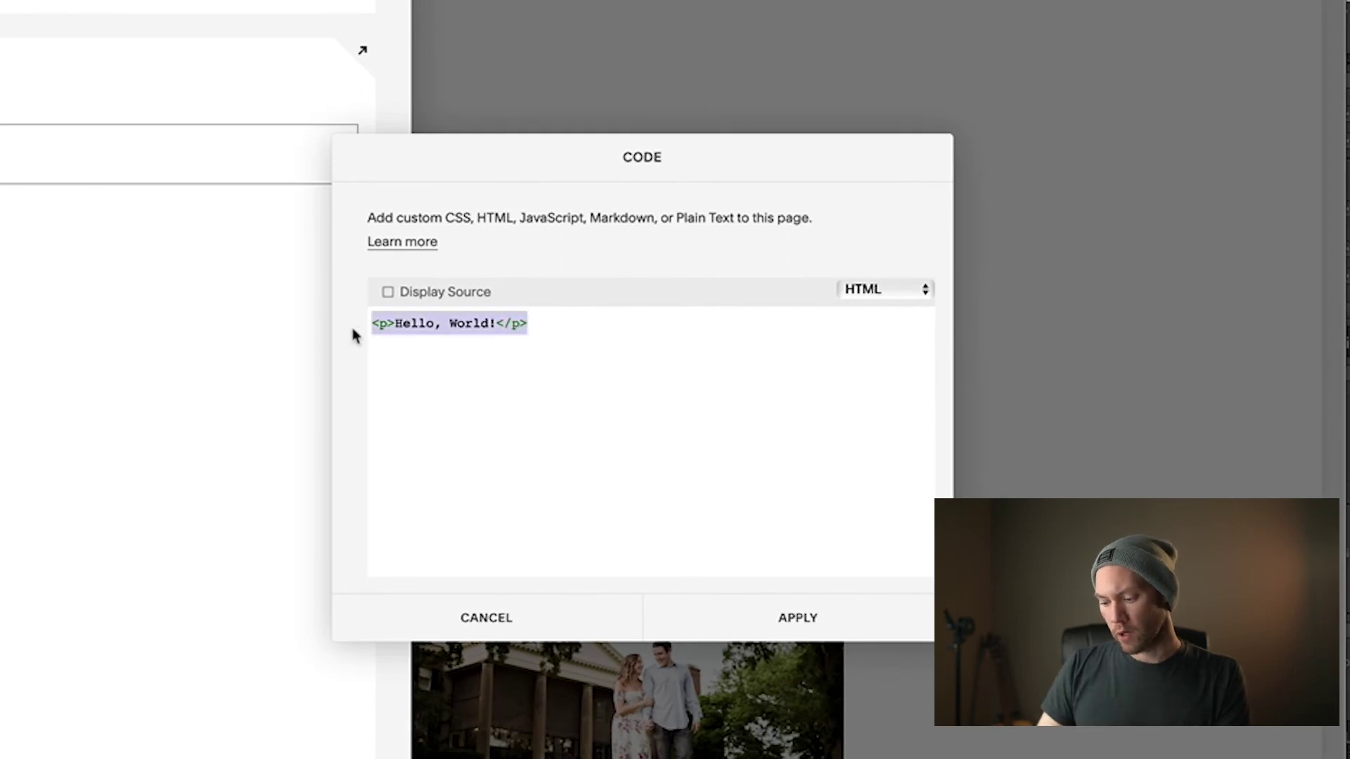
{"action": "key", "text": "BackSpace"}
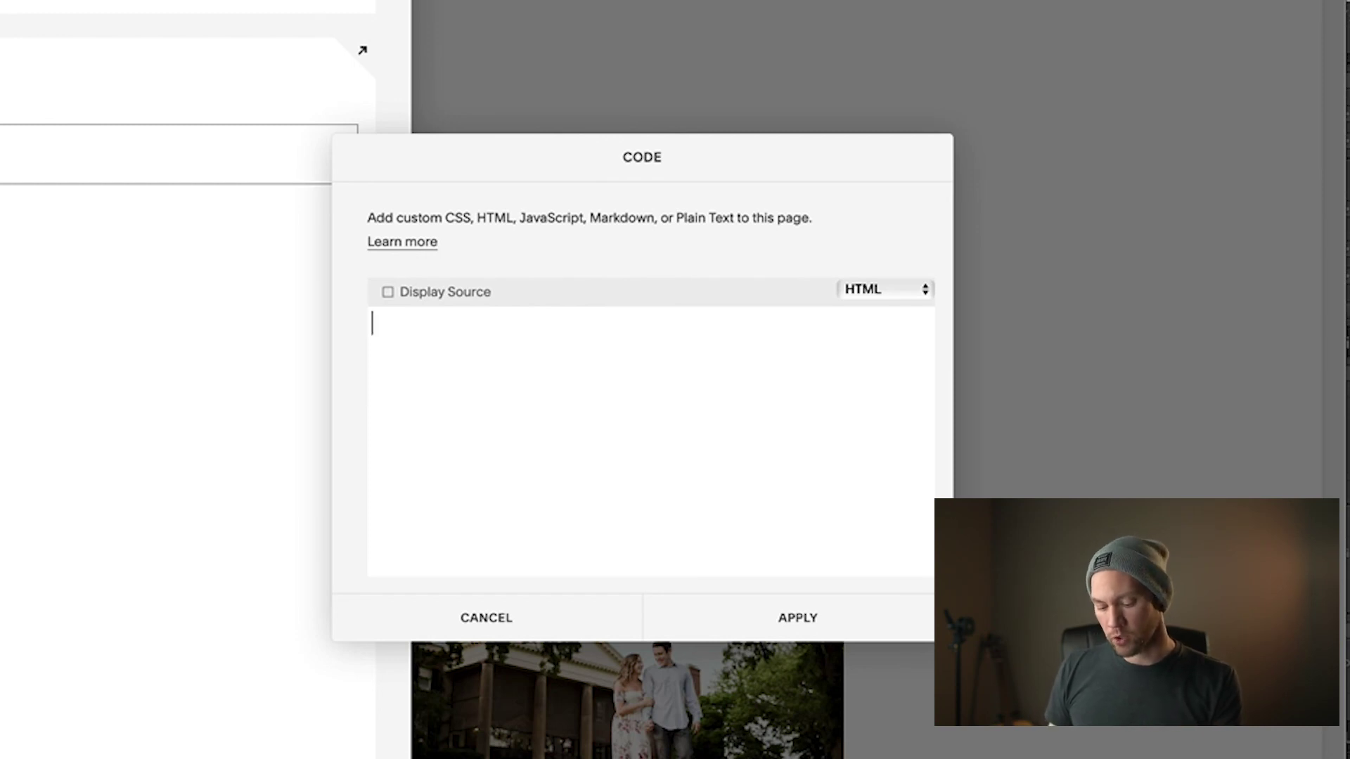
{"action": "key", "text": "super+v"}
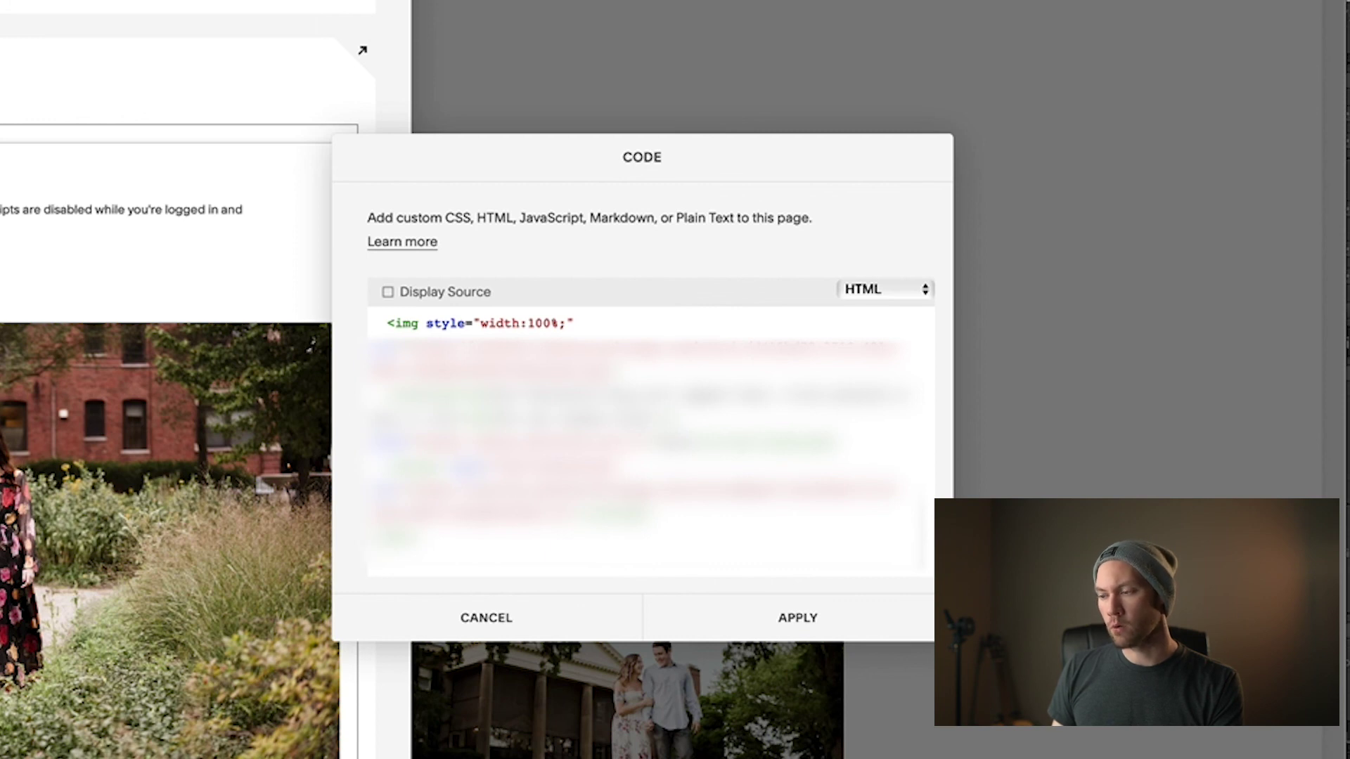
{"action": "left_click", "coordinate": [791, 622]}
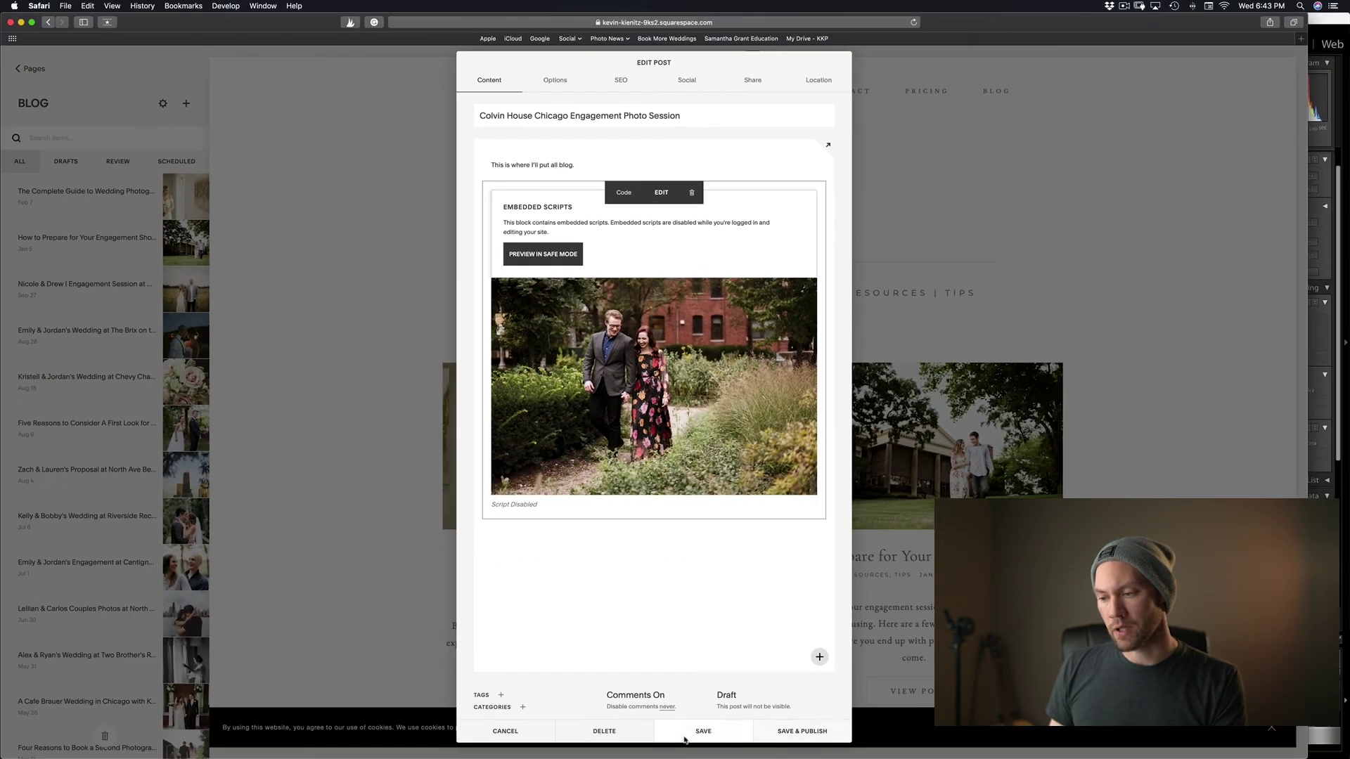
Save and publish the blog post, and dismiss the sharing dialog
{"action": "left_click", "coordinate": [795, 734]}
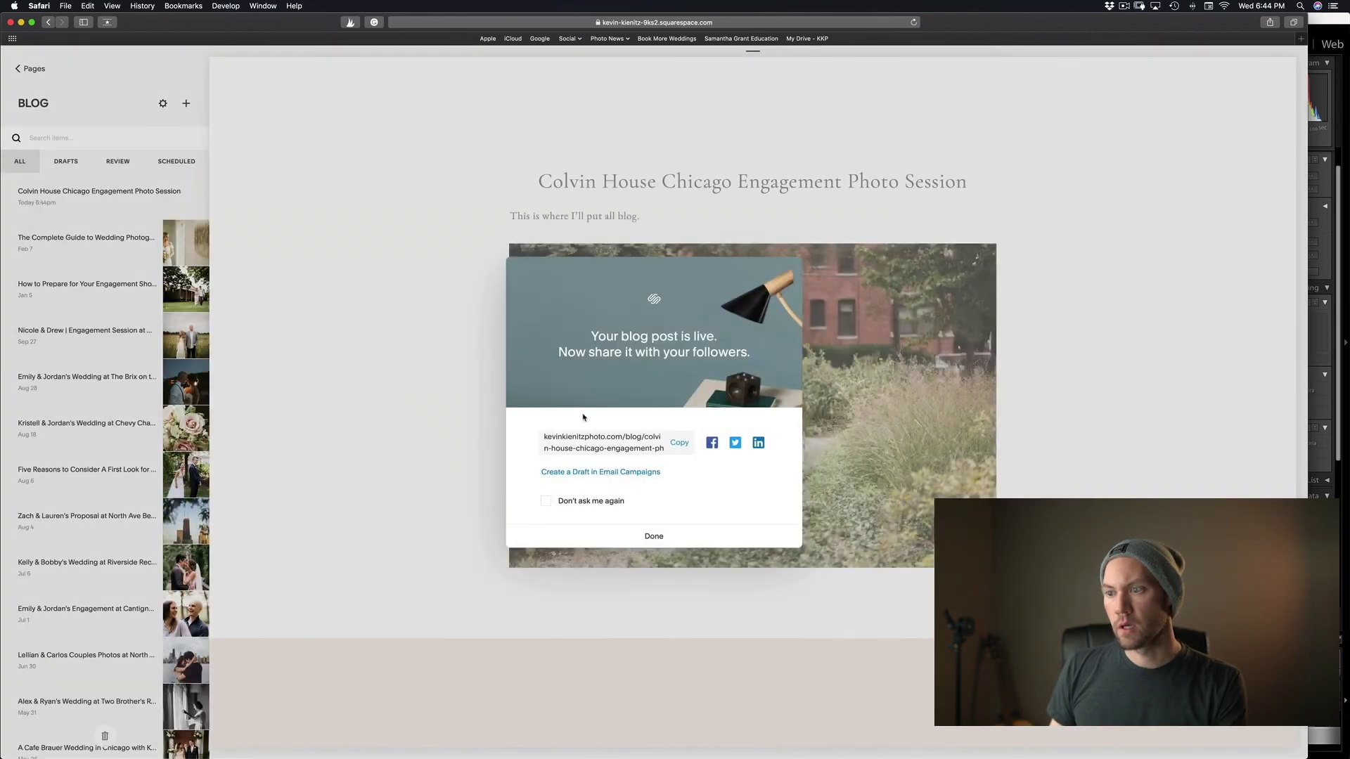
{"action": "left_click", "coordinate": [655, 538]}
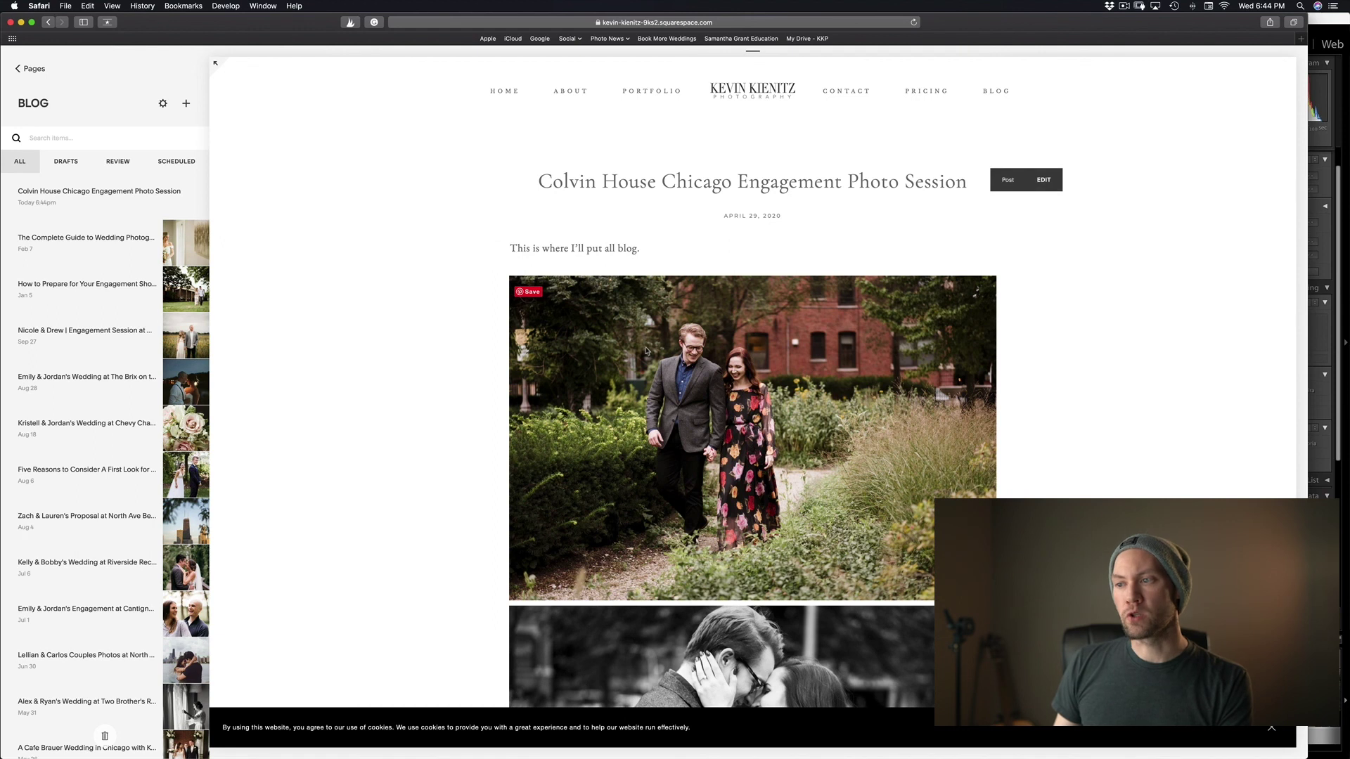
Examine the published post's embedded photo layout, from the opening garden portraits through the beach photos
{"action": "scroll", "coordinate": [703, 337], "scroll_direction": "down", "scroll_amount": 8}
{"action": "scroll", "coordinate": [764, 422], "scroll_direction": "up", "scroll_amount": 4}
{"action": "scroll", "coordinate": [763, 422], "scroll_direction": "up", "scroll_amount": 4}
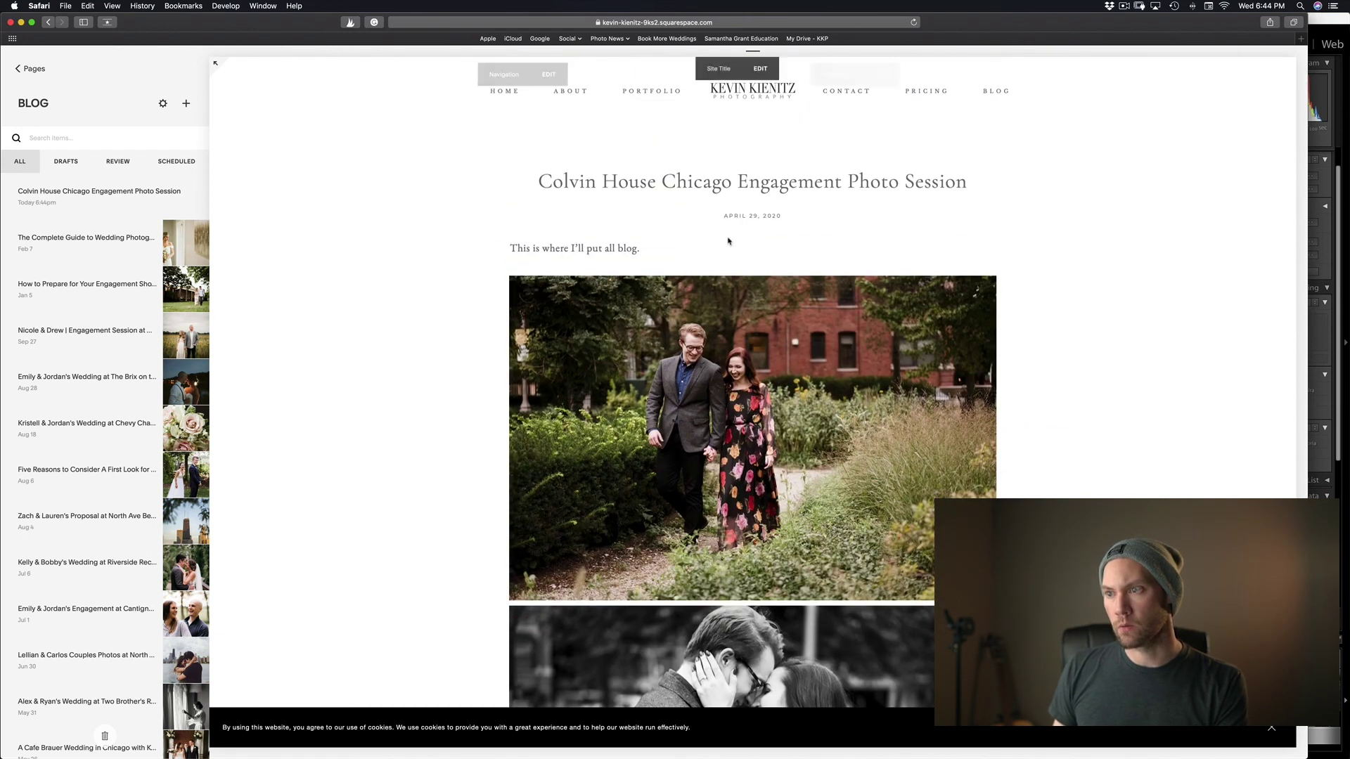
{"action": "scroll", "coordinate": [752, 387], "scroll_direction": "down", "scroll_amount": 3}
{"action": "scroll", "coordinate": [674, 311], "scroll_direction": "down", "scroll_amount": 10}
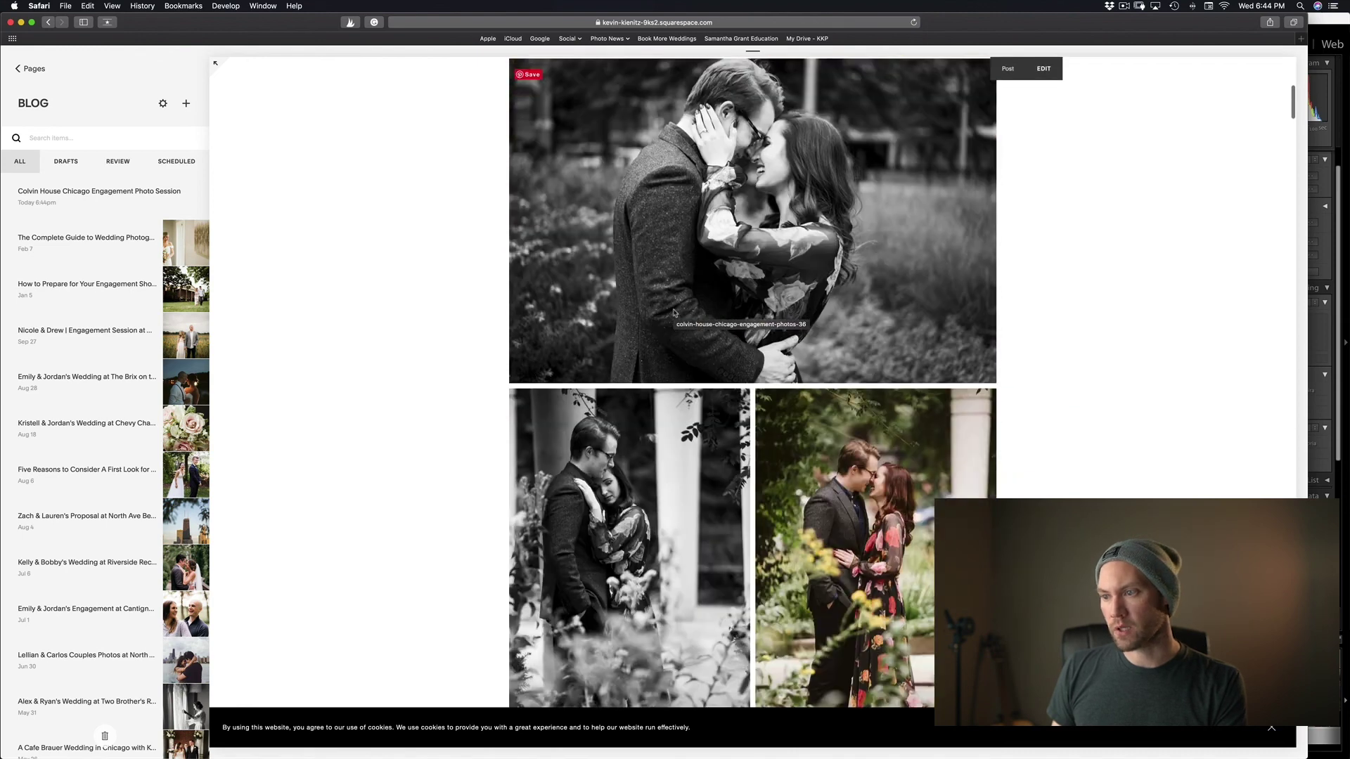
{"action": "scroll", "coordinate": [674, 312], "scroll_direction": "down", "scroll_amount": 10}
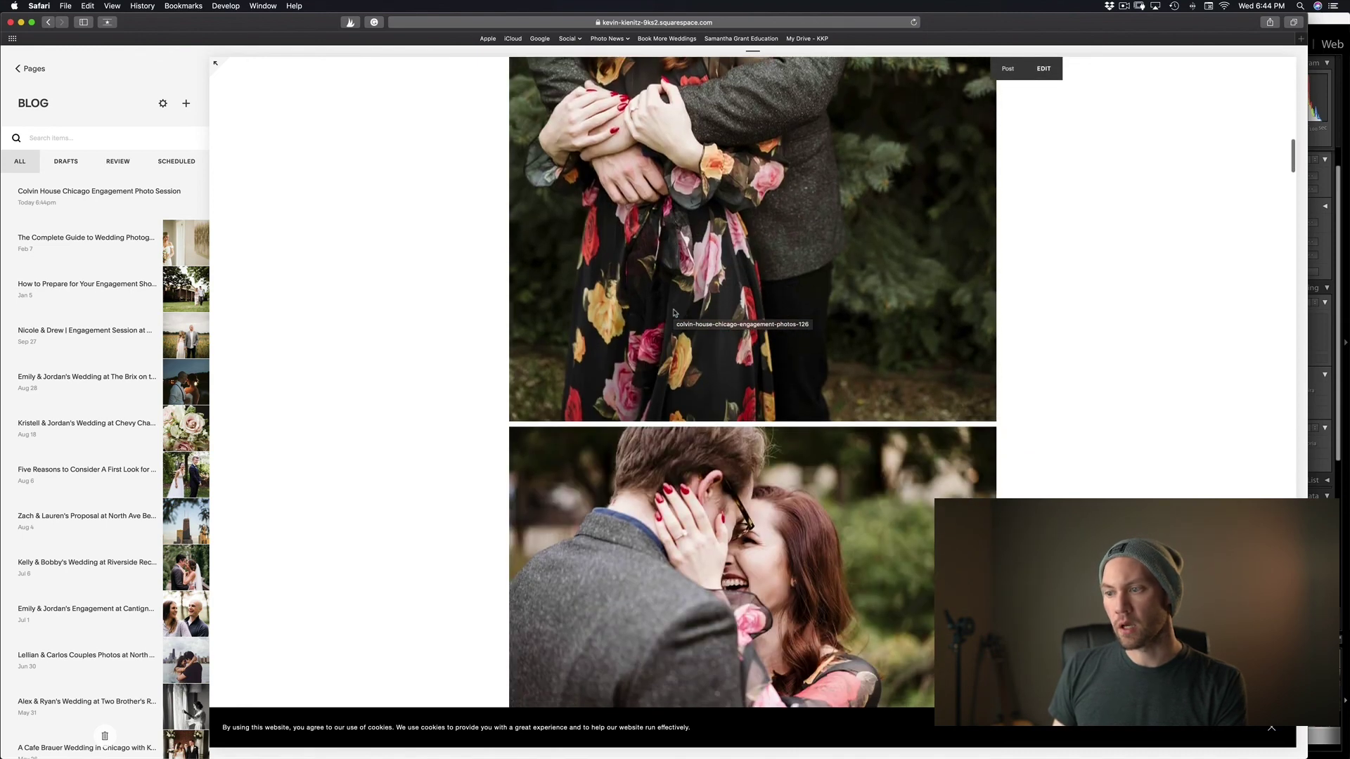
{"action": "scroll", "coordinate": [674, 311], "scroll_direction": "down", "scroll_amount": 10}
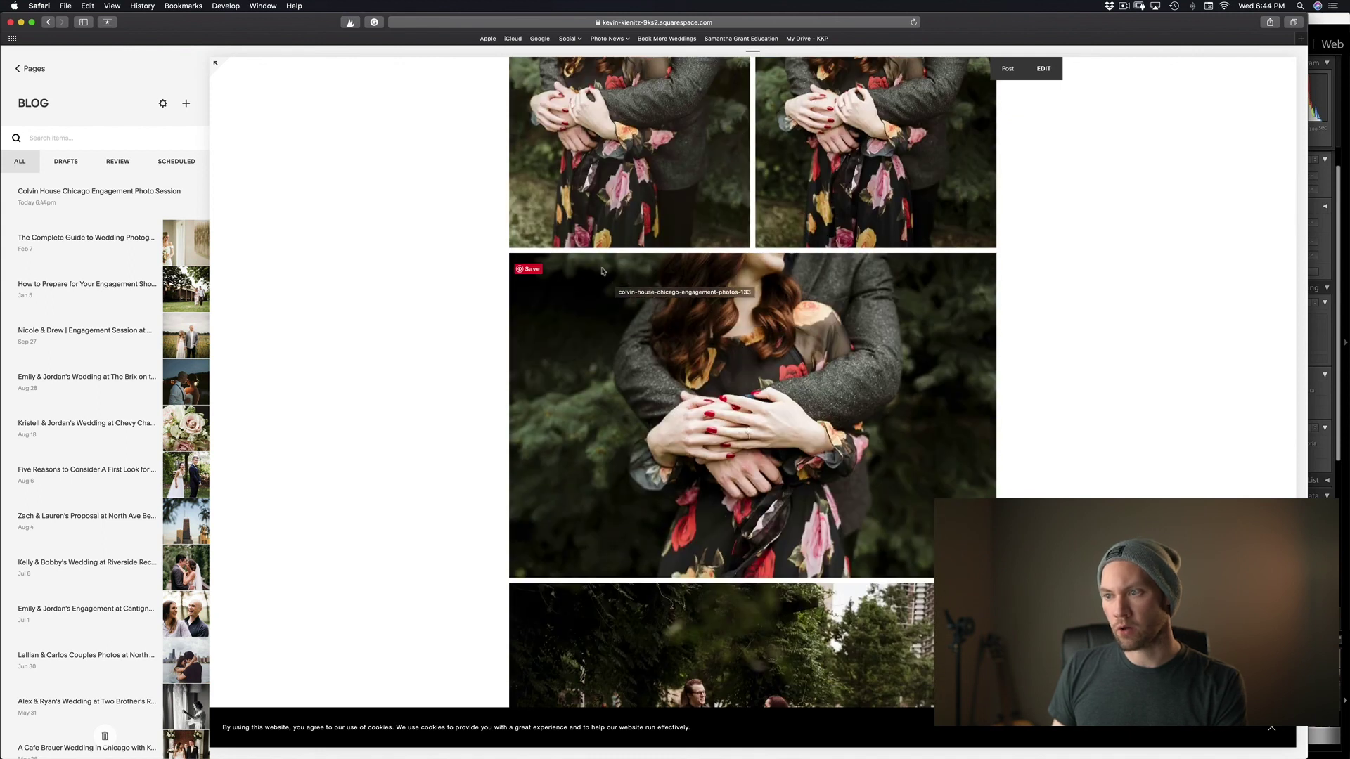
{"action": "scroll", "coordinate": [612, 279], "scroll_direction": "down", "scroll_amount": 6}
{"action": "scroll", "coordinate": [744, 386], "scroll_direction": "down", "scroll_amount": 12}
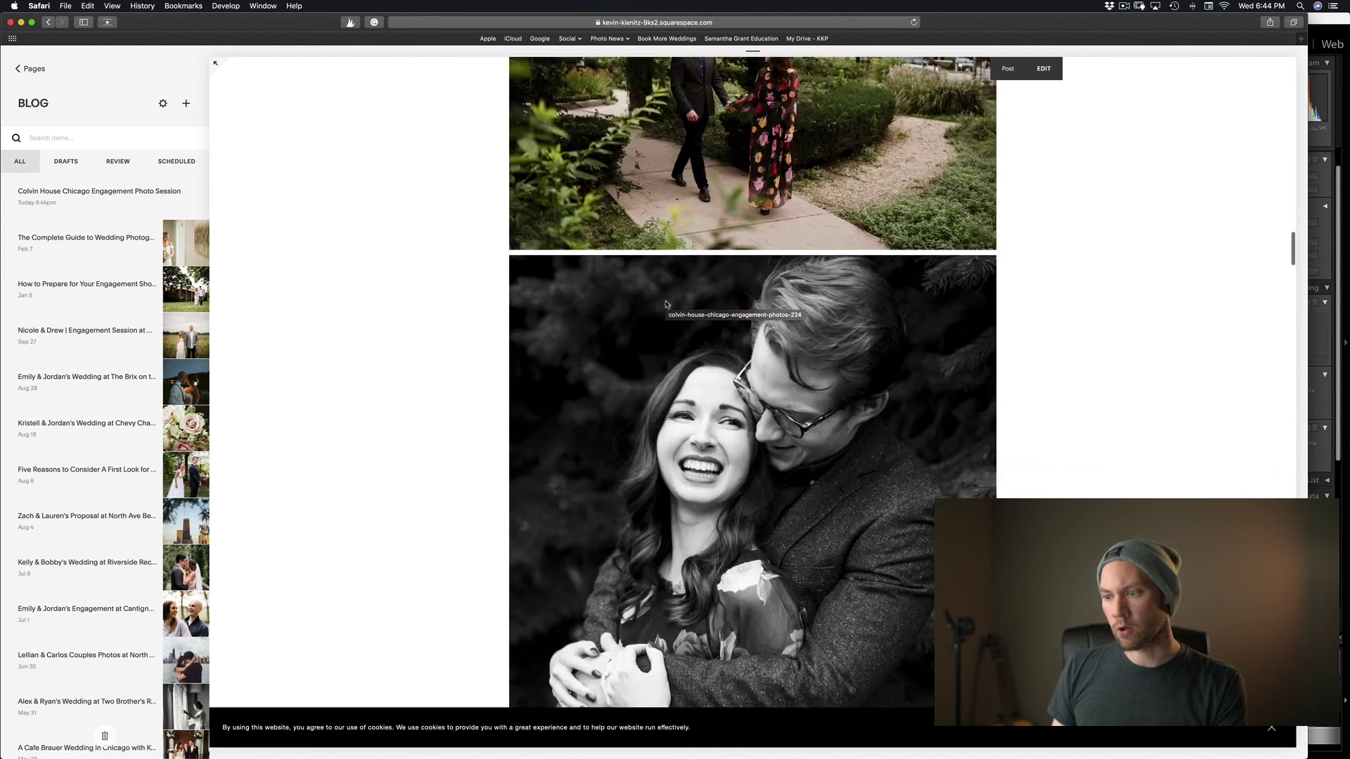
{"action": "scroll", "coordinate": [743, 386], "scroll_direction": "down", "scroll_amount": 15}
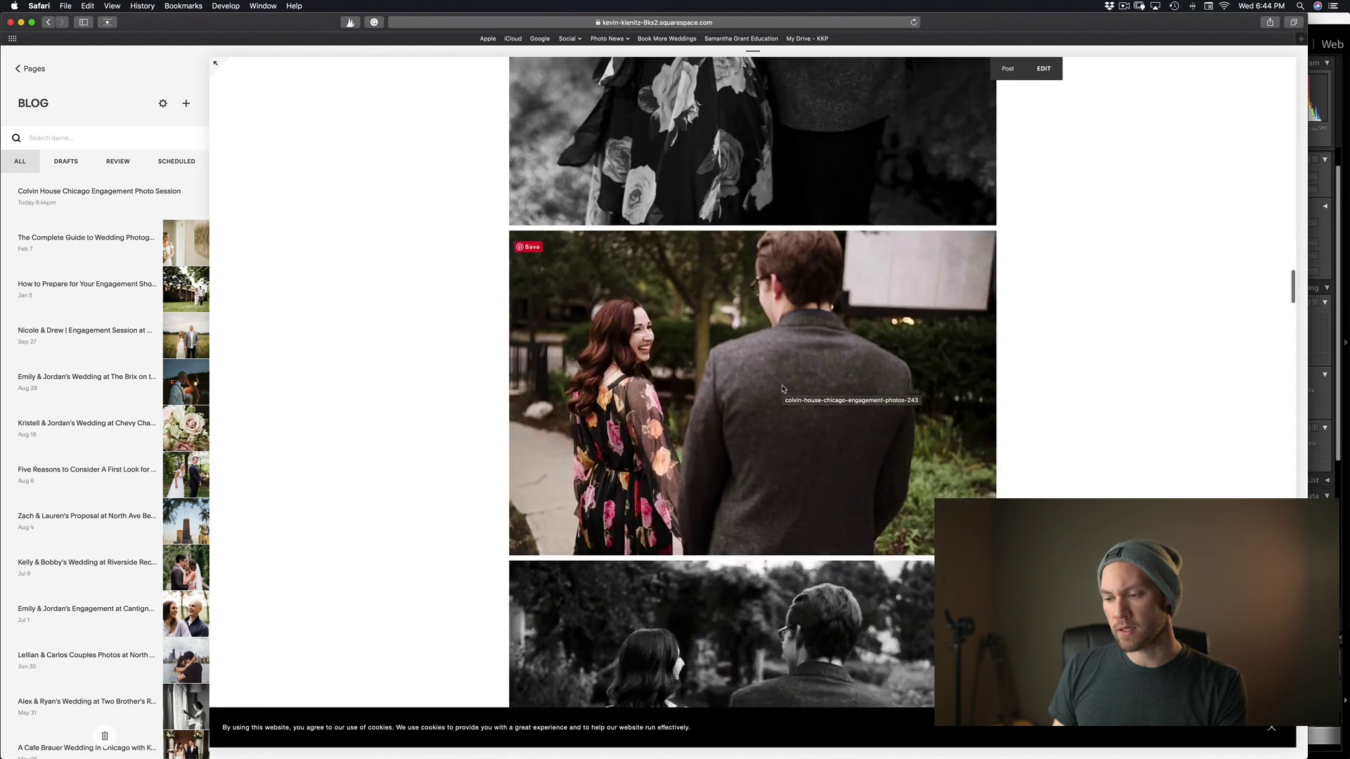
{"action": "scroll", "coordinate": [783, 389], "scroll_direction": "down", "scroll_amount": 15}
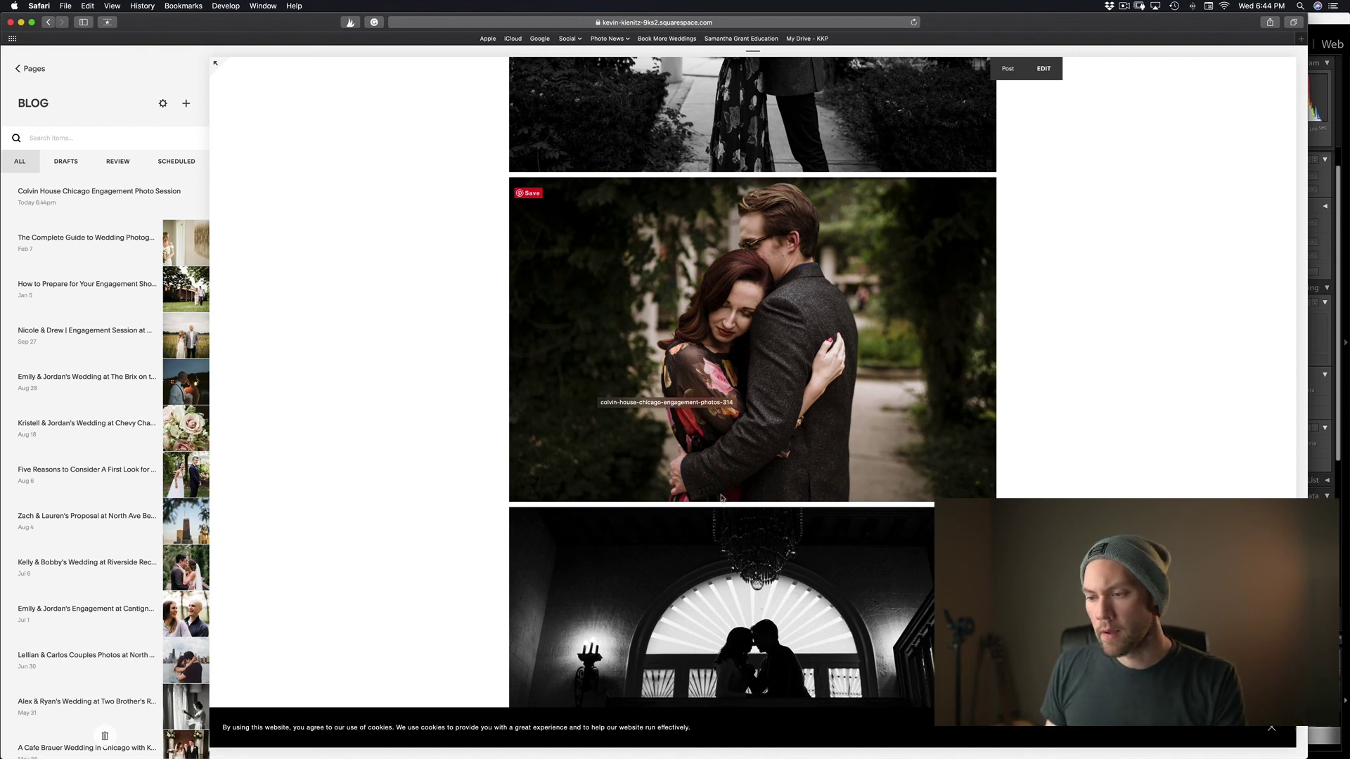
{"action": "scroll", "coordinate": [721, 498], "scroll_direction": "down", "scroll_amount": 20}
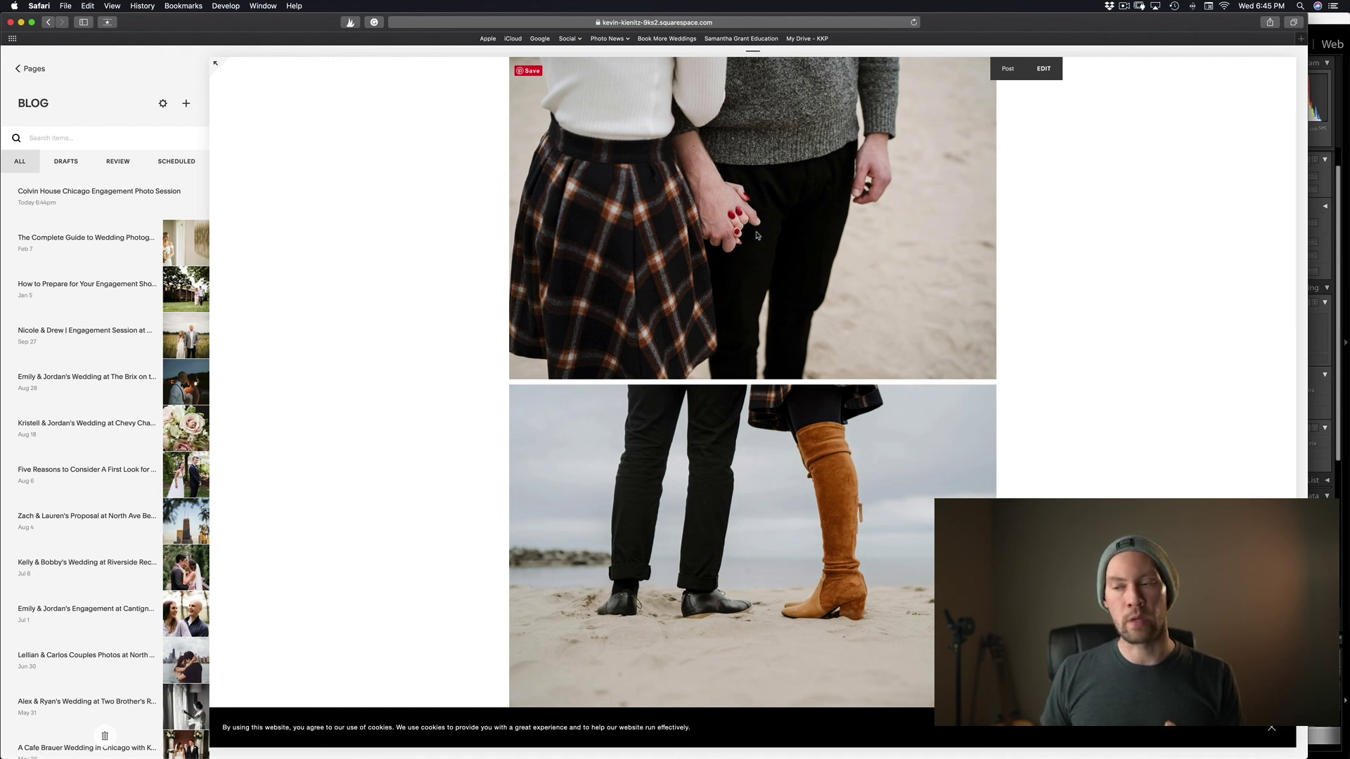
{"action": "scroll", "coordinate": [735, 247], "scroll_direction": "down", "scroll_amount": 10}
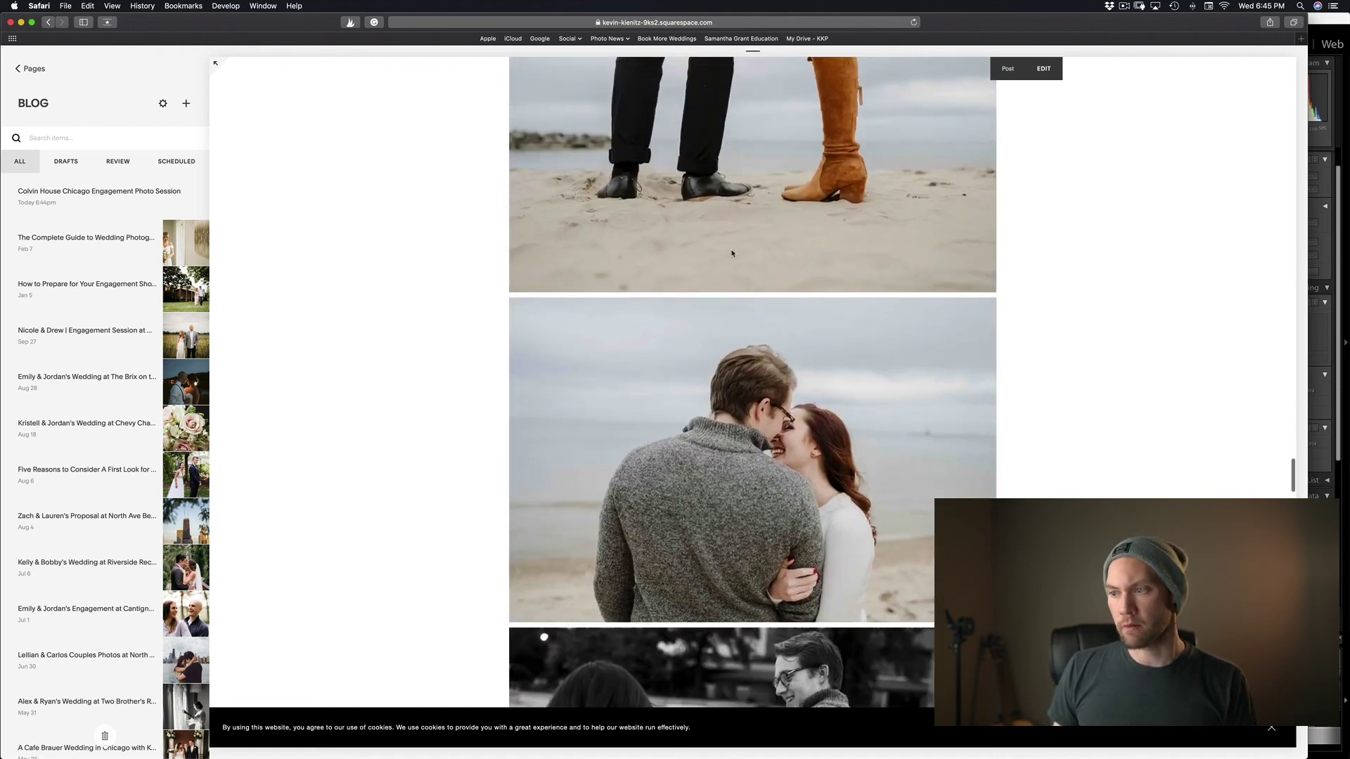
{"action": "scroll", "coordinate": [731, 253], "scroll_direction": "down", "scroll_amount": 6}
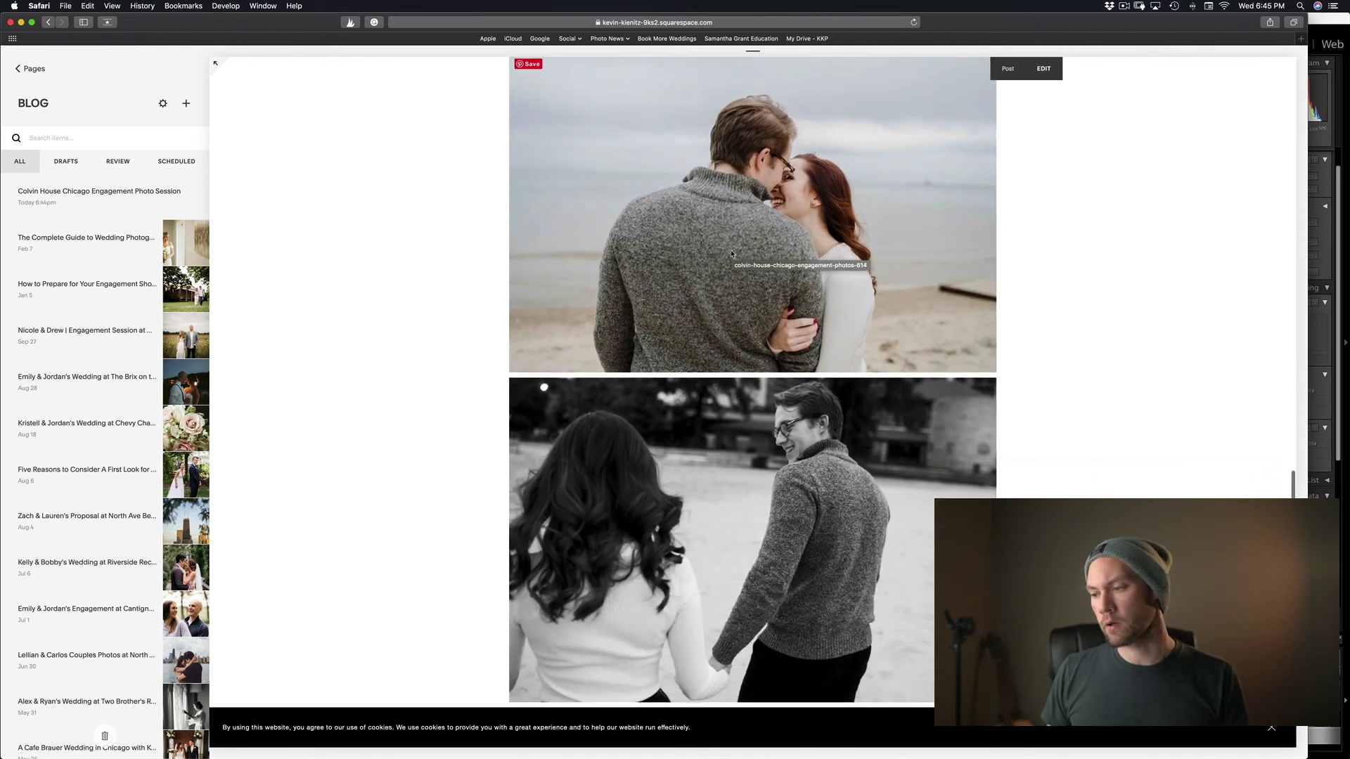
{"action": "scroll", "coordinate": [728, 257], "scroll_direction": "down", "scroll_amount": 10}
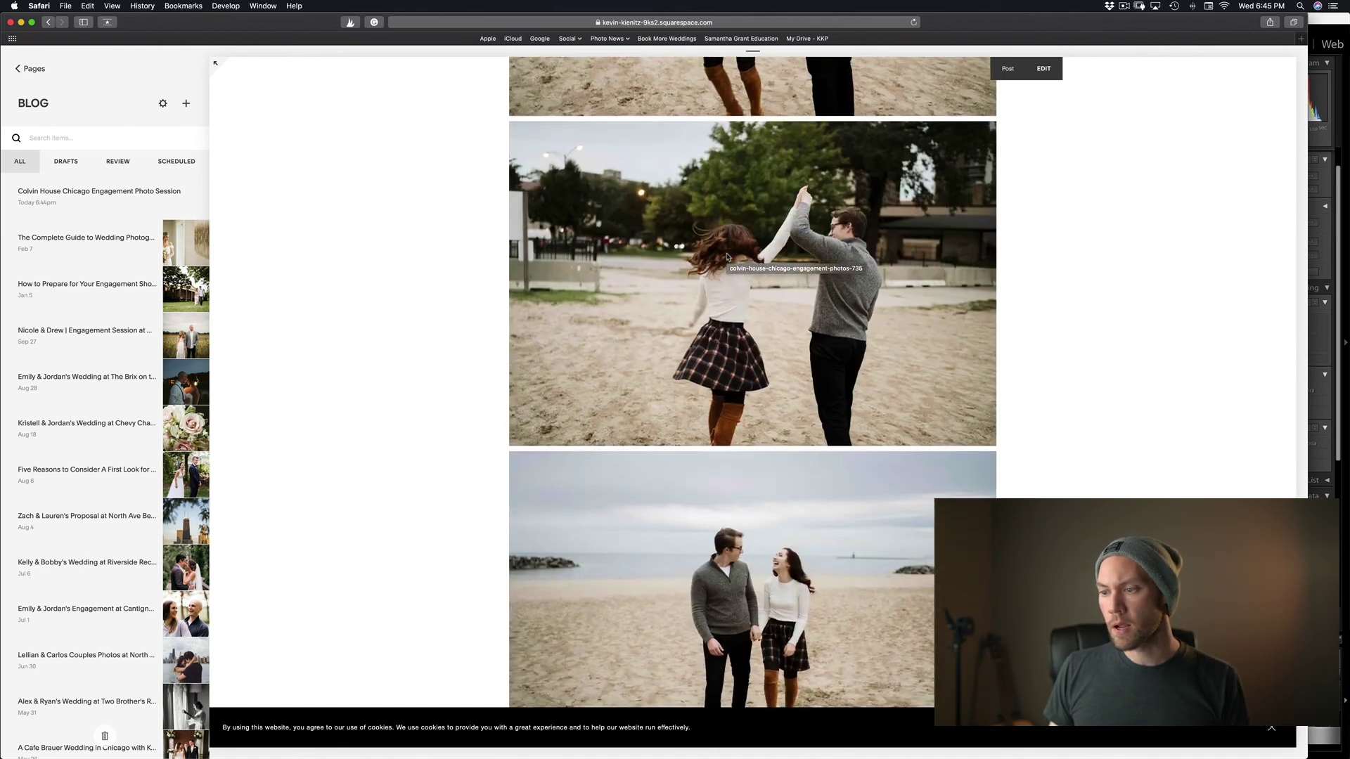
{"action": "scroll", "coordinate": [717, 327], "scroll_direction": "down", "scroll_amount": 5}
{"action": "scroll", "coordinate": [717, 327], "scroll_direction": "up", "scroll_amount": 20}
{"action": "scroll", "coordinate": [717, 327], "scroll_direction": "down", "scroll_amount": 5}
{"action": "scroll", "coordinate": [716, 327], "scroll_direction": "up", "scroll_amount": 20}
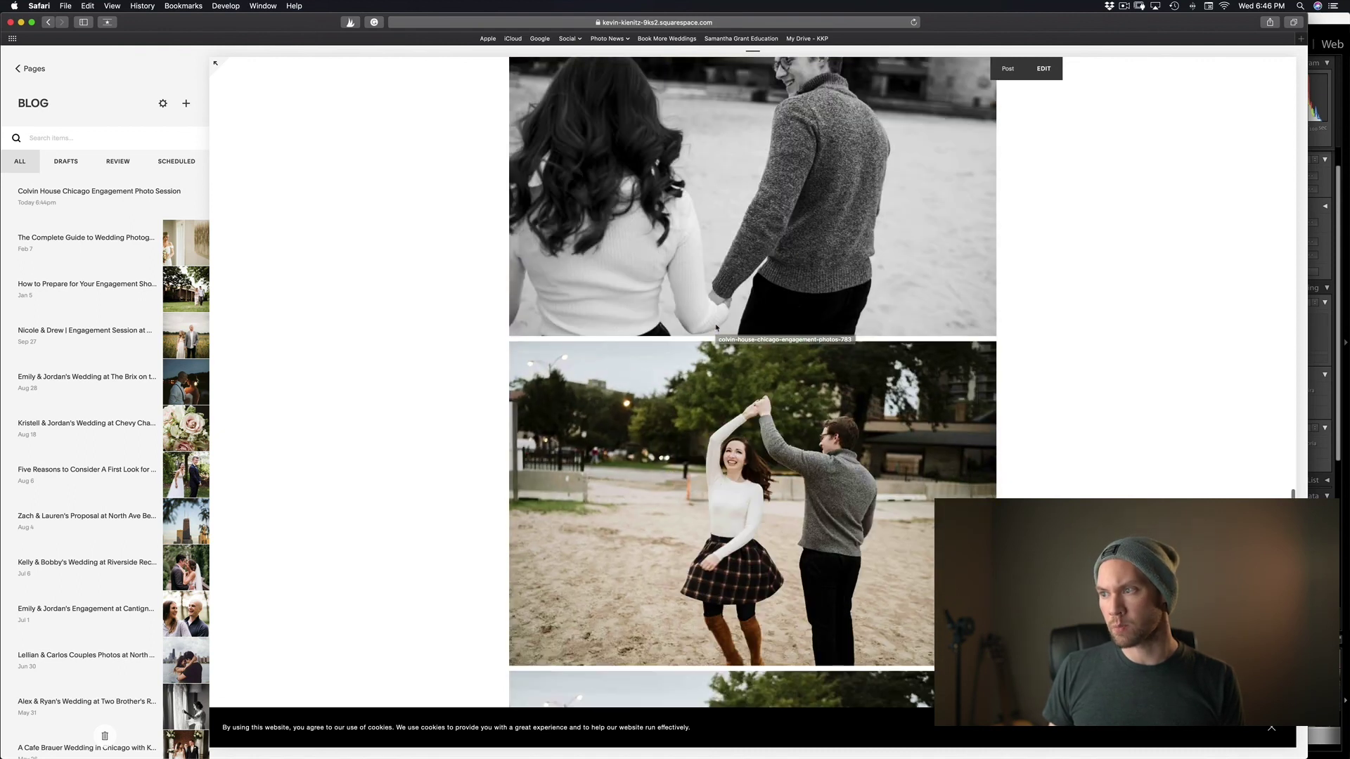